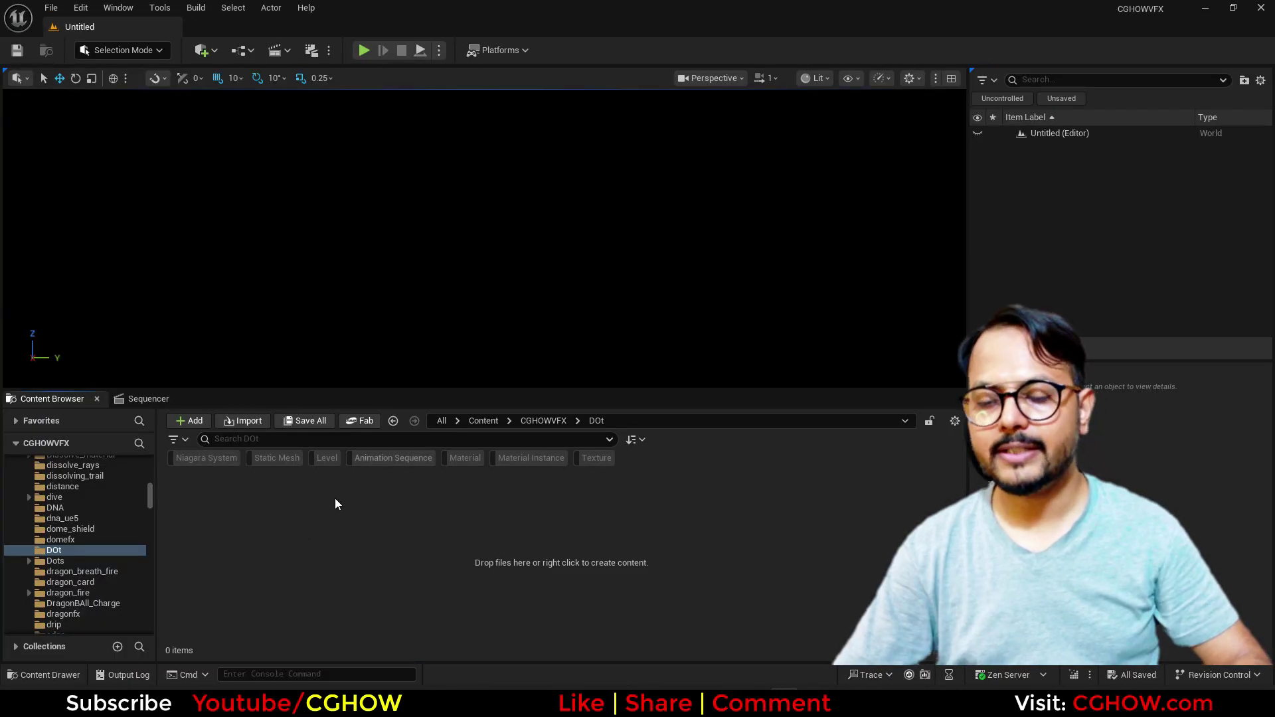
Step: Create a material named M_DOt in the DOt folder and open it for editing, docked beside the level
right_click(319, 512)
click(387, 358)
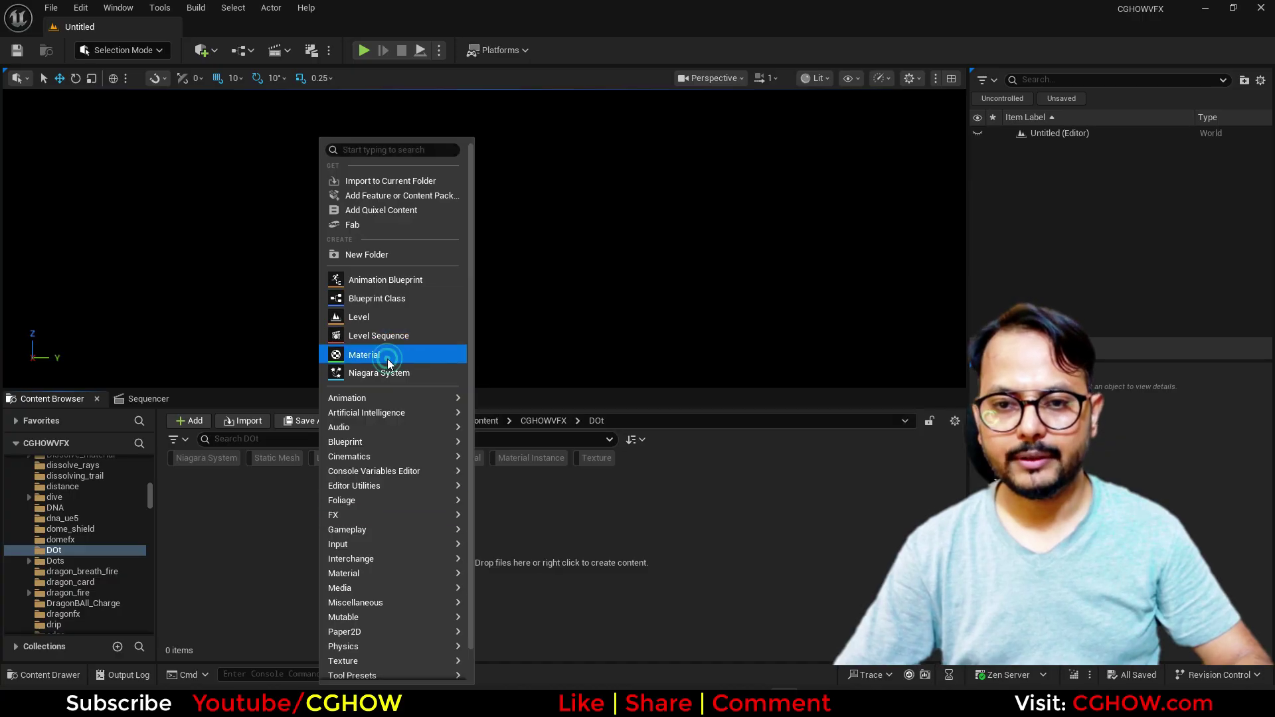
text(M_DO)
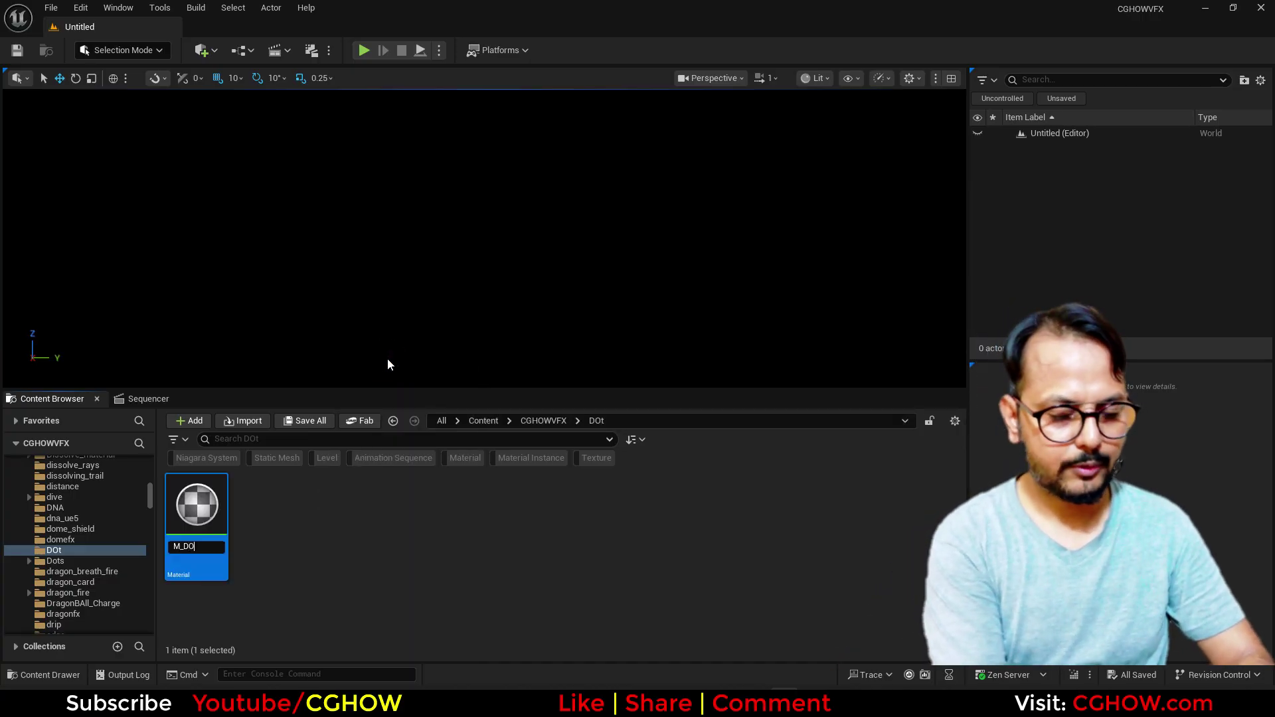
text(t)
key(Return)
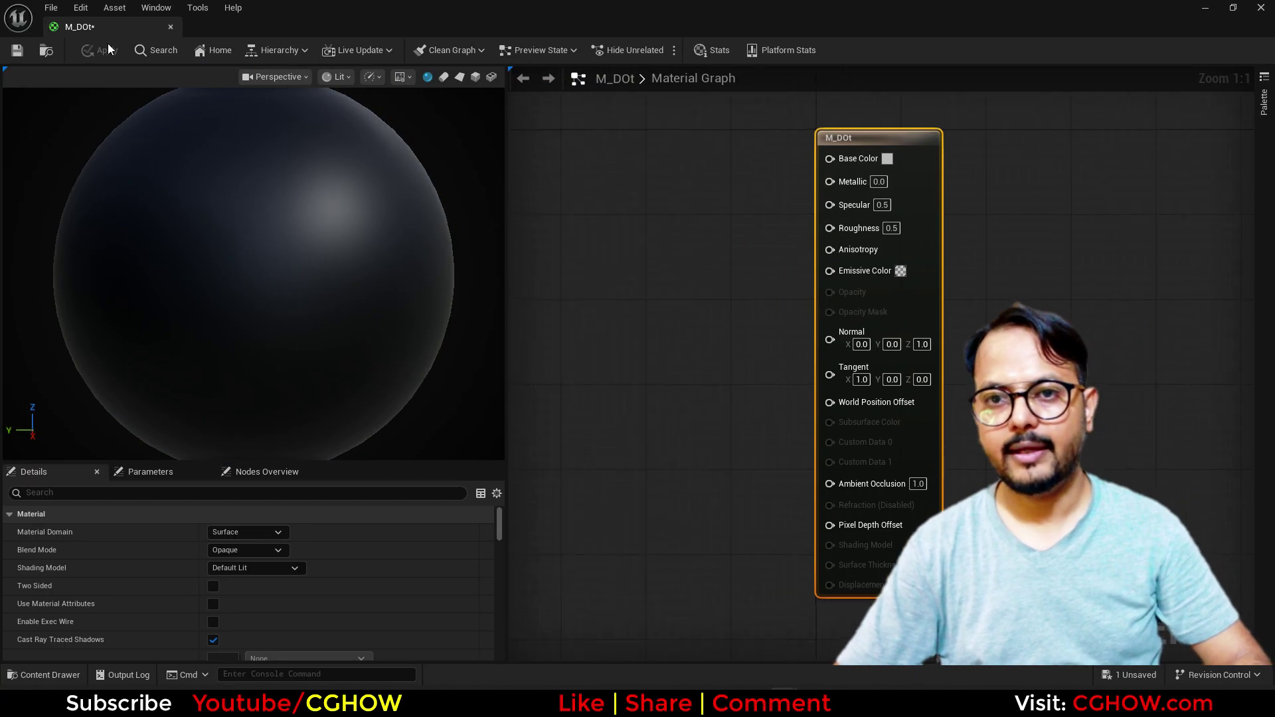
drag(100, 30, 255, 33)
Step: Create a material instance of M_DOt, open it, and preview it on a plane
click(105, 32)
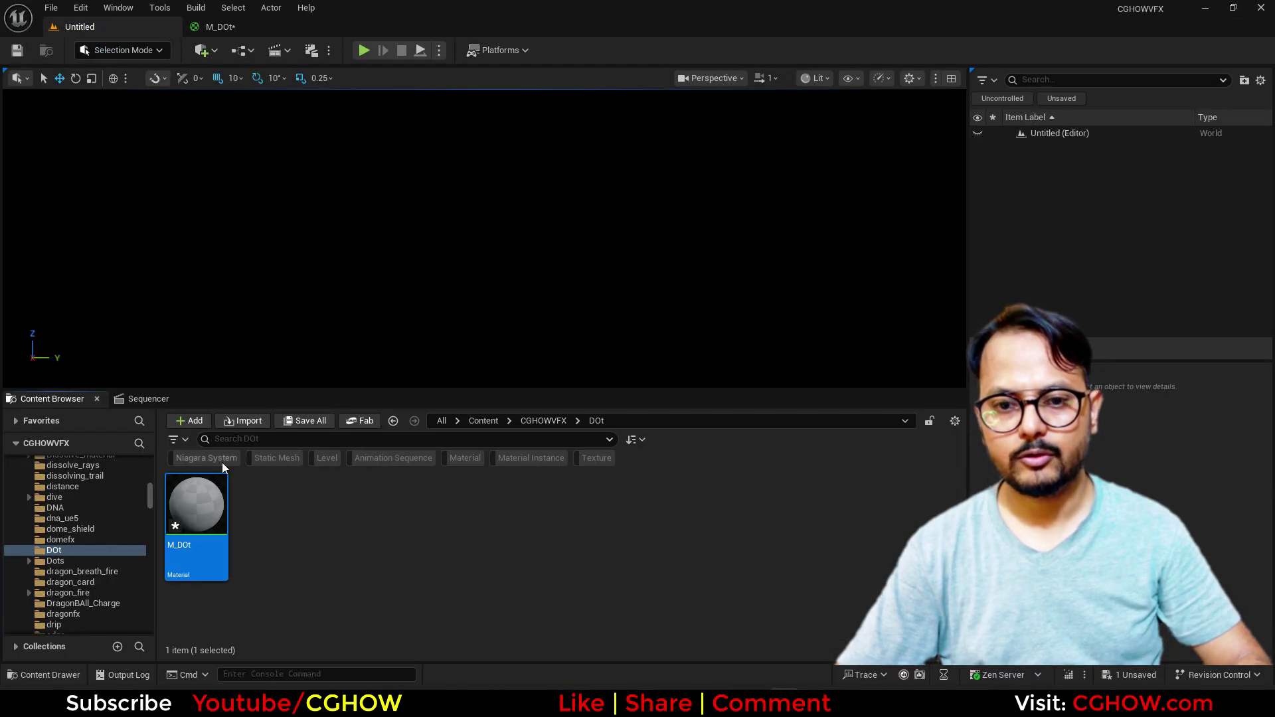
right_click(203, 508)
click(304, 141)
click(269, 497)
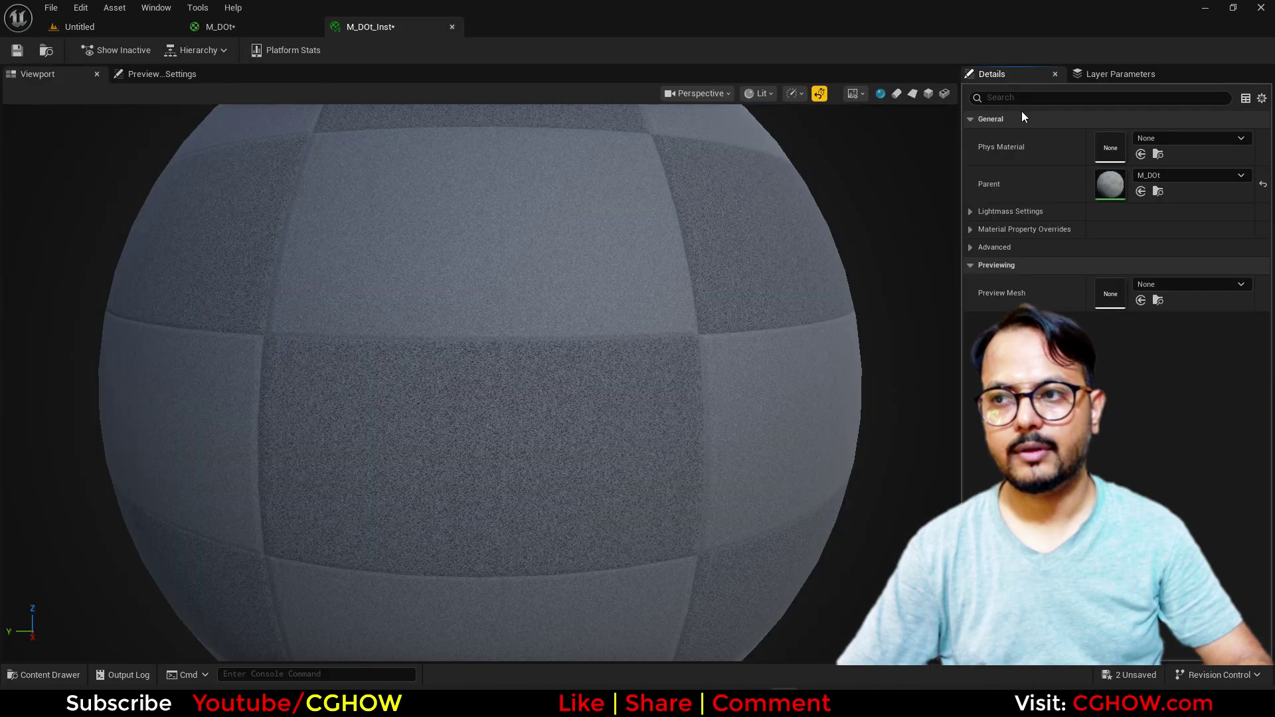
click(912, 93)
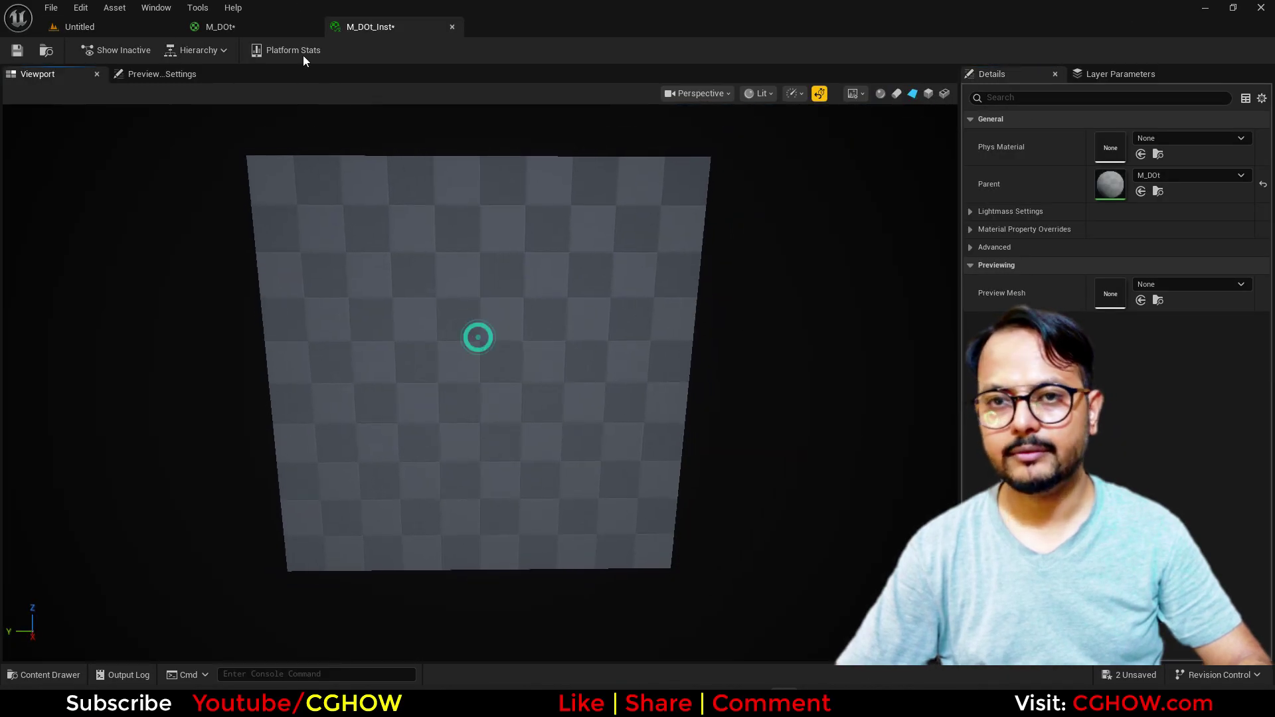
Step: Go back to M_DOt and switch its preview mesh to a plane
click(226, 27)
click(458, 76)
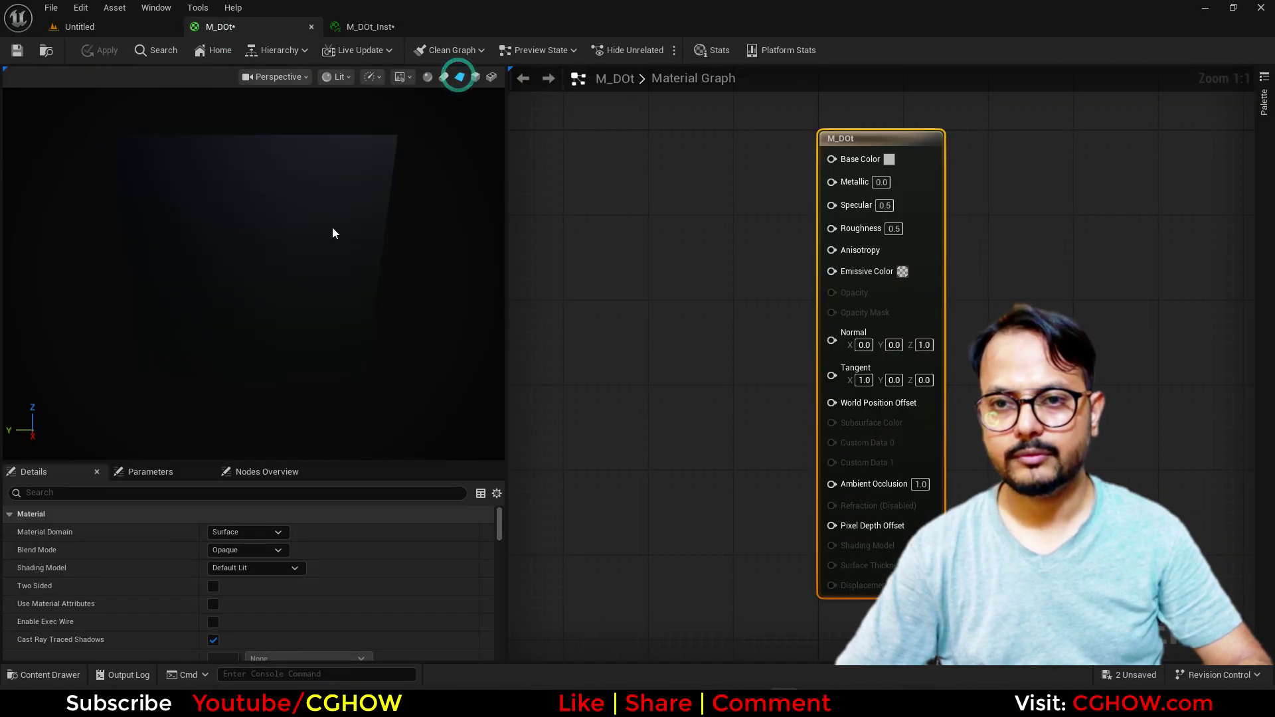
drag(300, 237, 299, 221)
Step: Add a RadialGradientExponential node to the M_DOt material graph
right_drag(649, 347, 839, 318)
right_drag(728, 313, 745, 338)
right_click(690, 221)
text(rad)
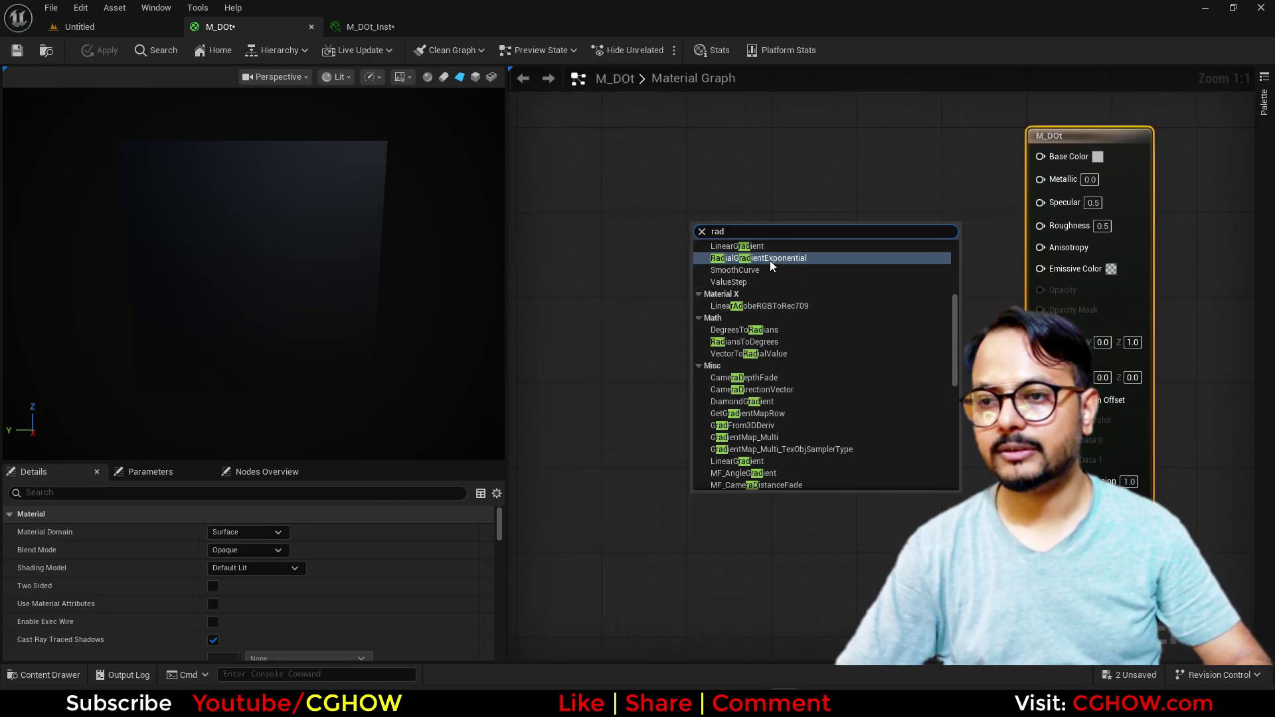
click(770, 260)
Step: Make the material Unlit and two-sided, and connect the radial gradient's output to Emissive Color
click(624, 408)
click(284, 568)
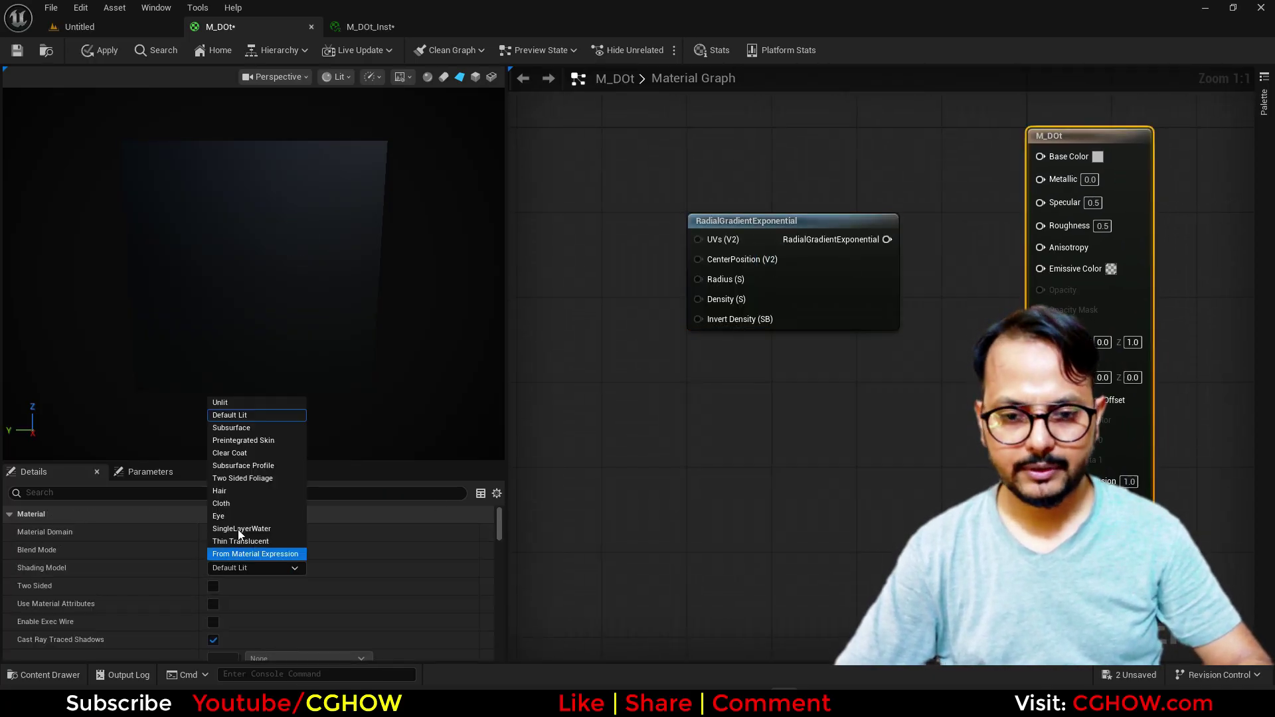
click(232, 403)
drag(887, 239, 1040, 255)
drag(796, 309, 775, 340)
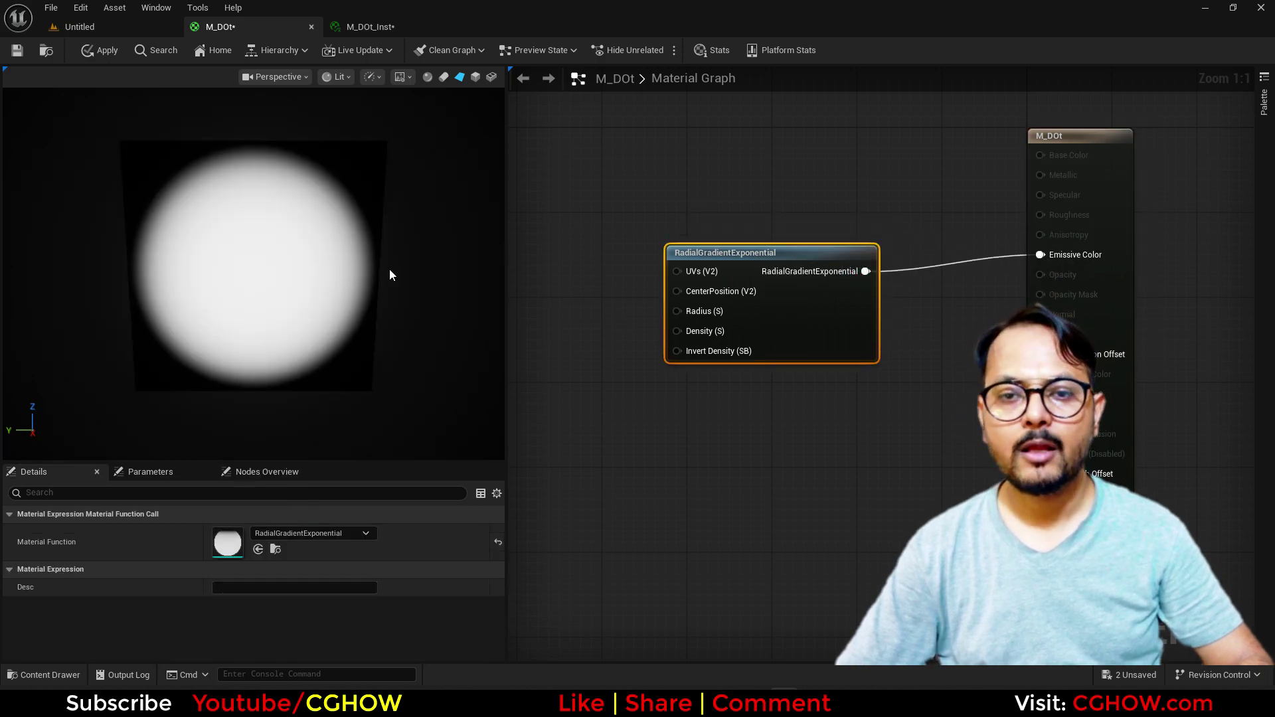
Step: Add a constant with value 50 and connect it to the radial gradient's Density input
click(527, 309)
drag(604, 337, 676, 332)
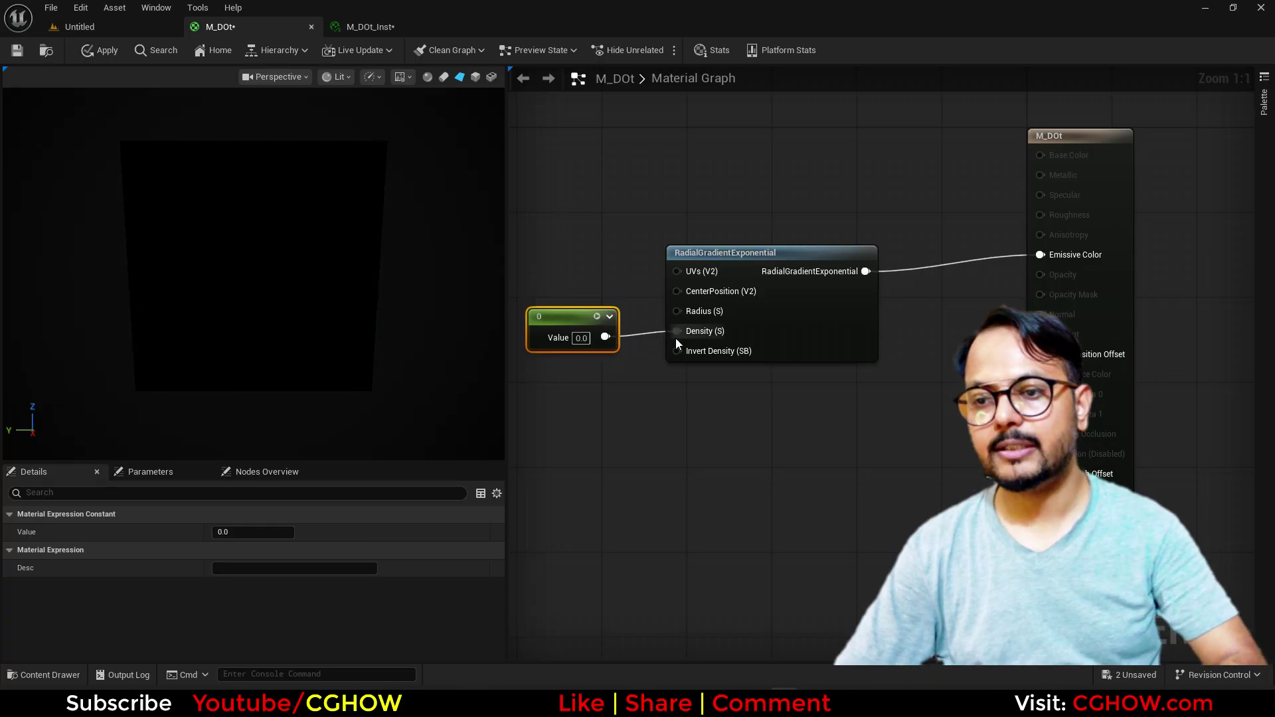
click(580, 337)
text(50)
key(Return)
right_drag(639, 372, 793, 409)
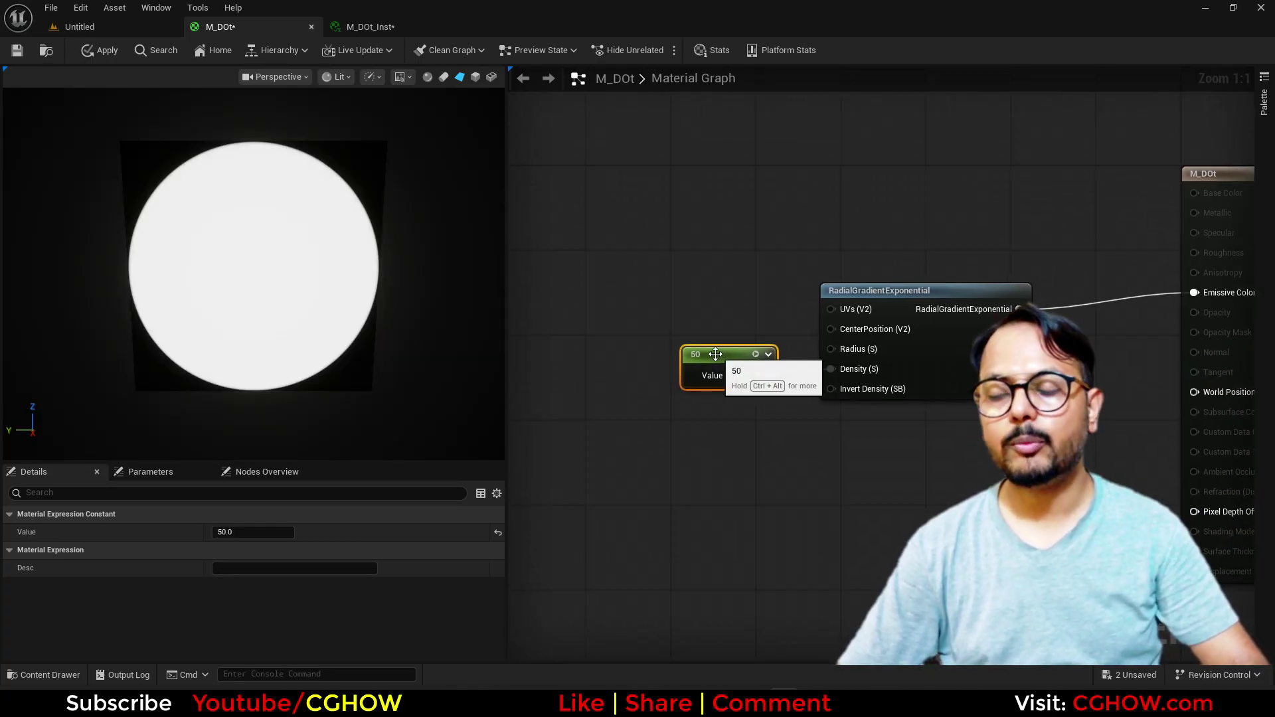
drag(711, 354, 711, 364)
Step: Add a TexCoord node and connect it to the radial gradient's UVs input
right_drag(624, 287, 718, 278)
click(570, 246)
click(571, 251)
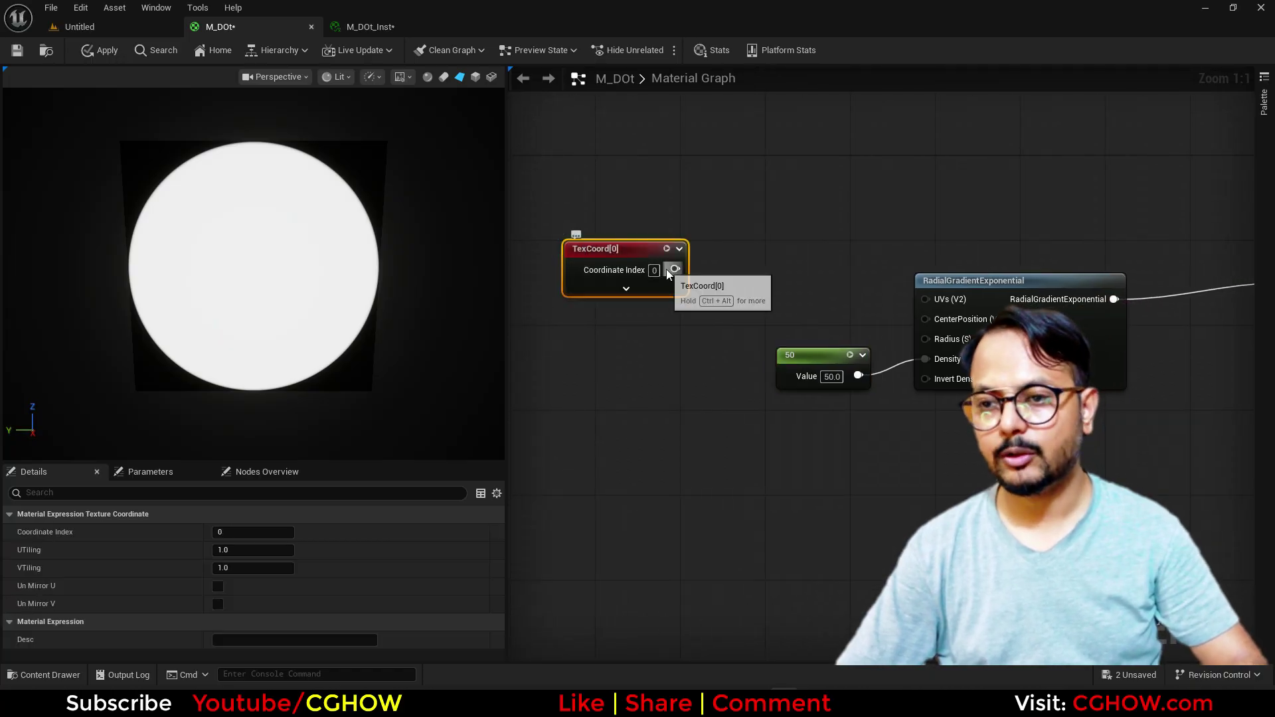
click(704, 247)
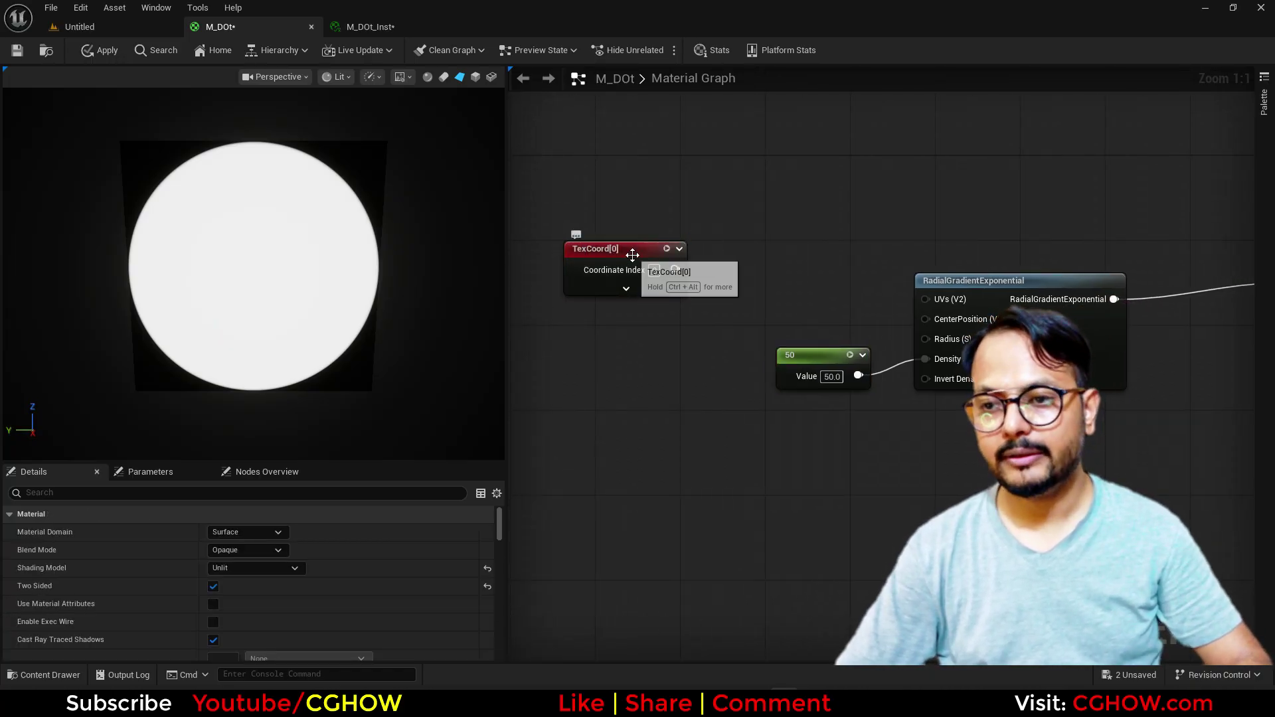
drag(659, 274, 910, 298)
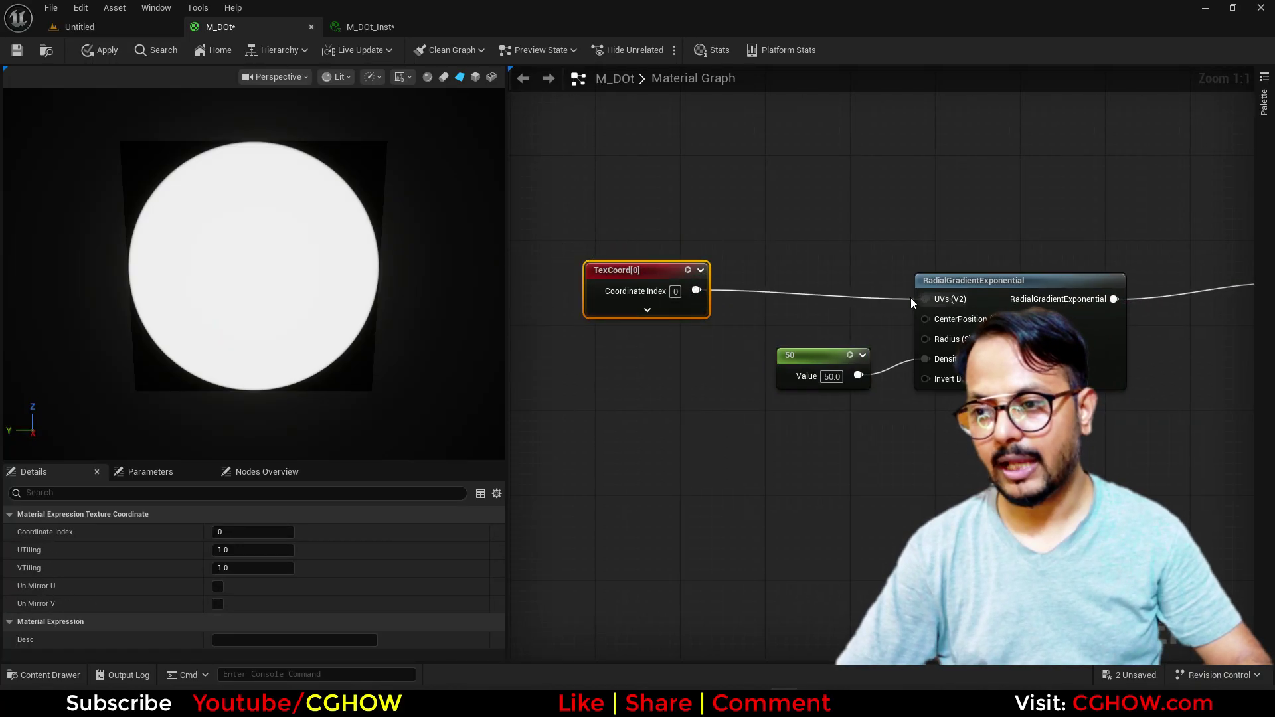
Step: Try tiling the dot by setting the TexCoord node's UTiling and VTiling to 4
click(242, 550)
text(4)
click(242, 568)
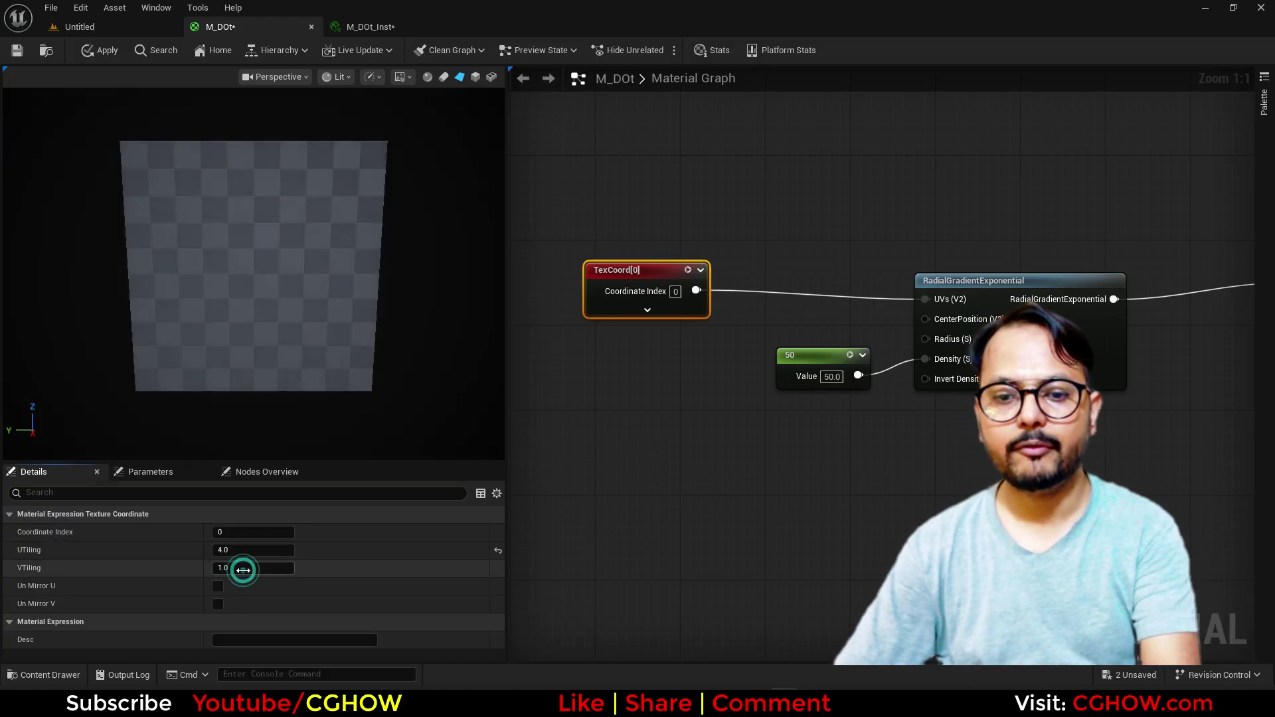
text(4)
key(Return)
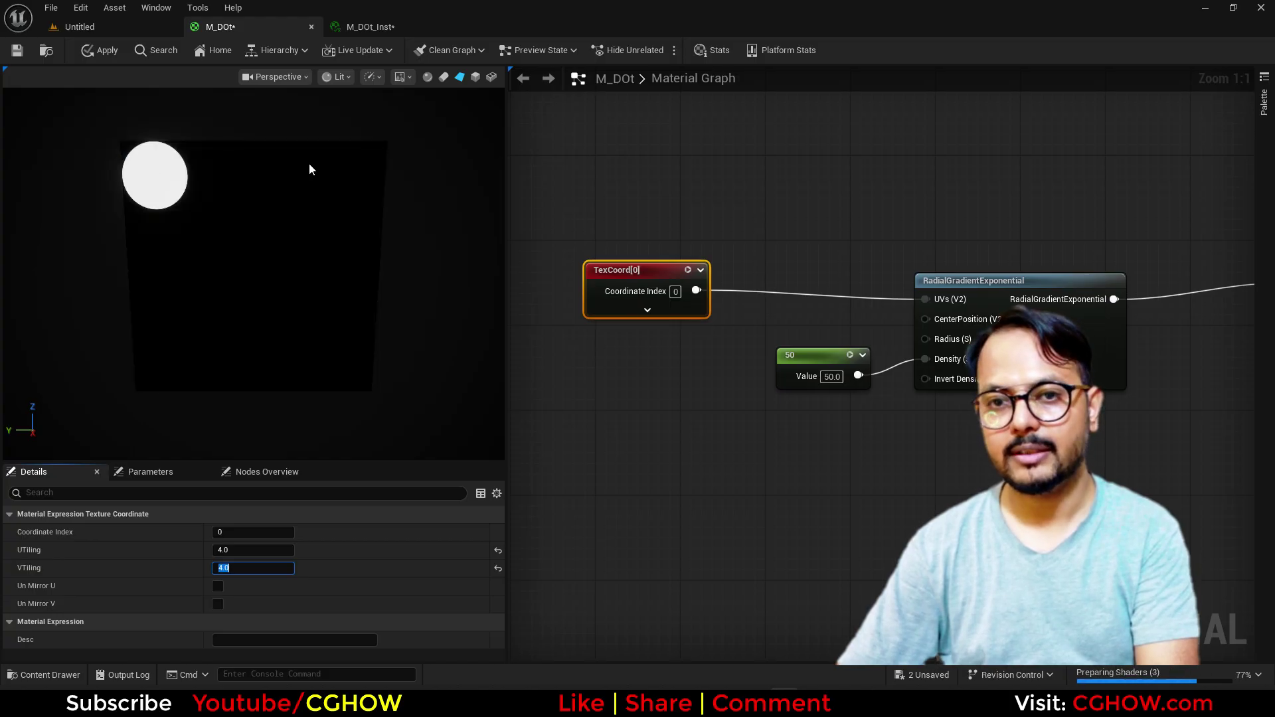
Step: Set the TexCoord node's UTiling and VTiling back to 1 and move the node away from the gradient
drag(643, 268, 547, 268)
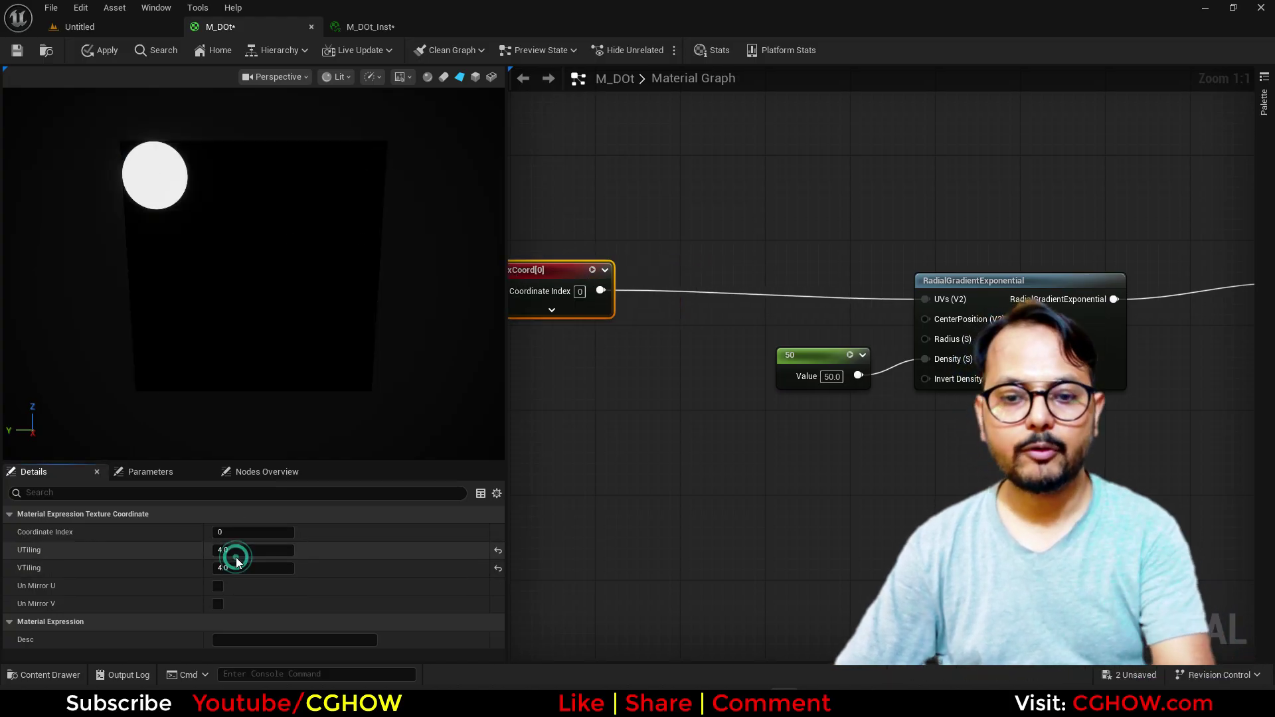
click(242, 551)
text(1)
click(239, 568)
text(1)
key(Return)
Step: Add a Multiply node with the TexCoord output as A and B set to 4
click(620, 268)
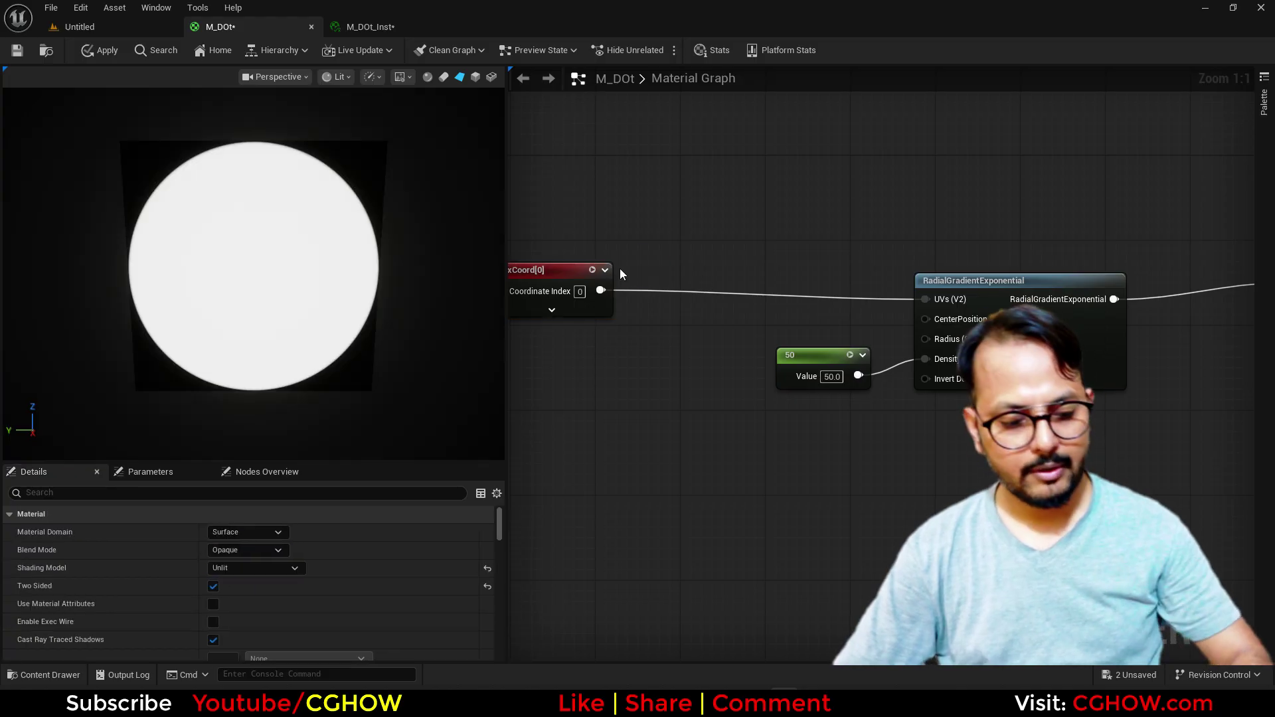
key(m)
click(619, 268)
drag(600, 290, 628, 291)
click(655, 315)
text(4)
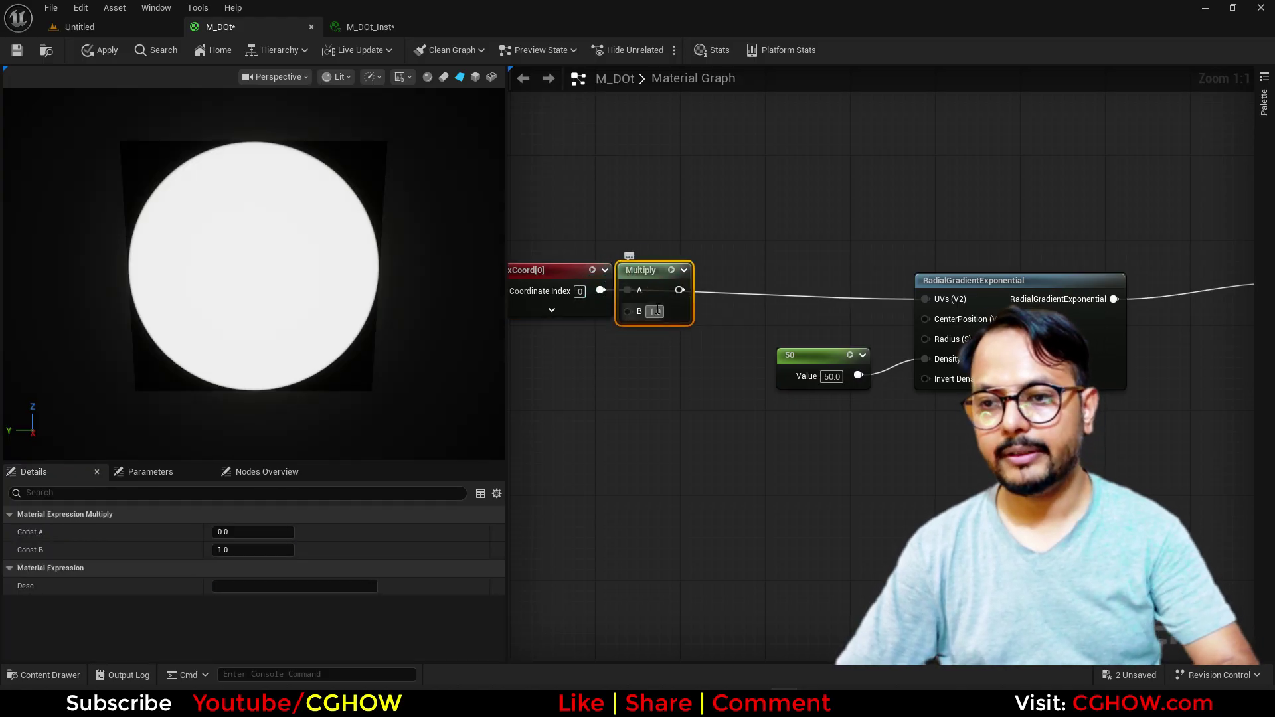
key(Return)
Step: Add a Frac node after the Multiply and connect its output to the radial gradient's UVs
drag(679, 289, 924, 299)
text(fra)
click(759, 316)
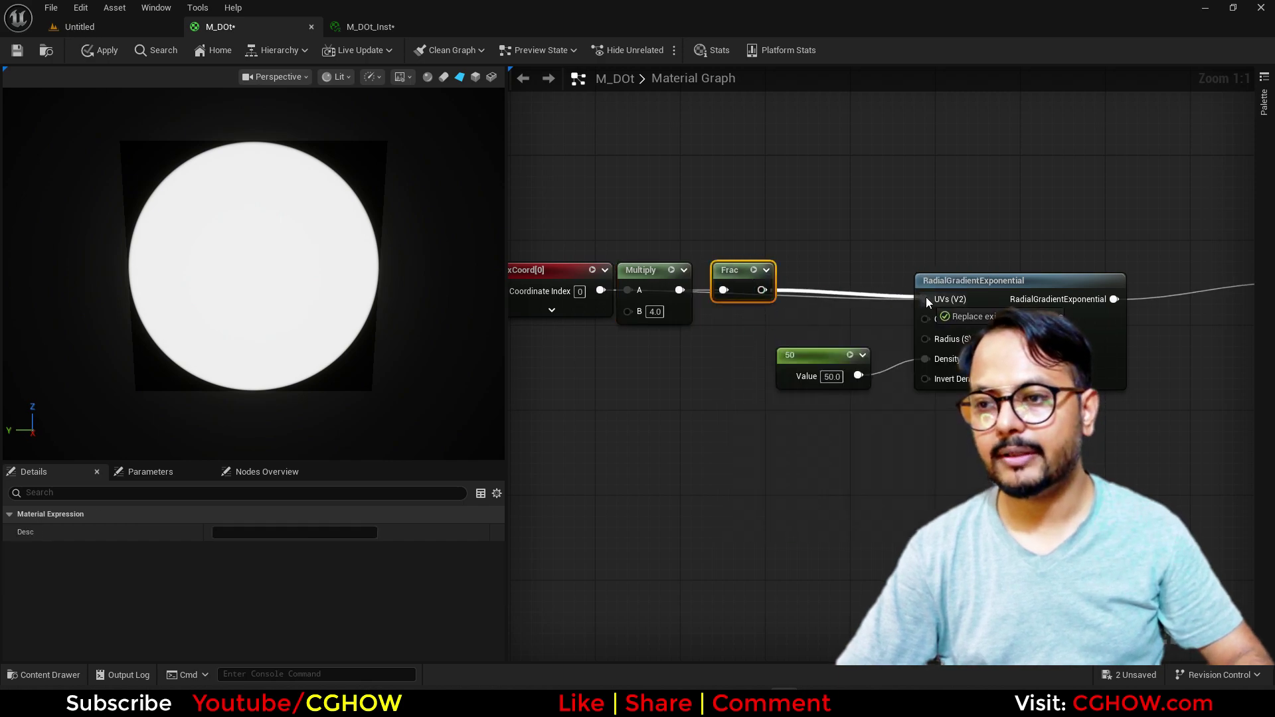
scroll(634, 415, down, 1)
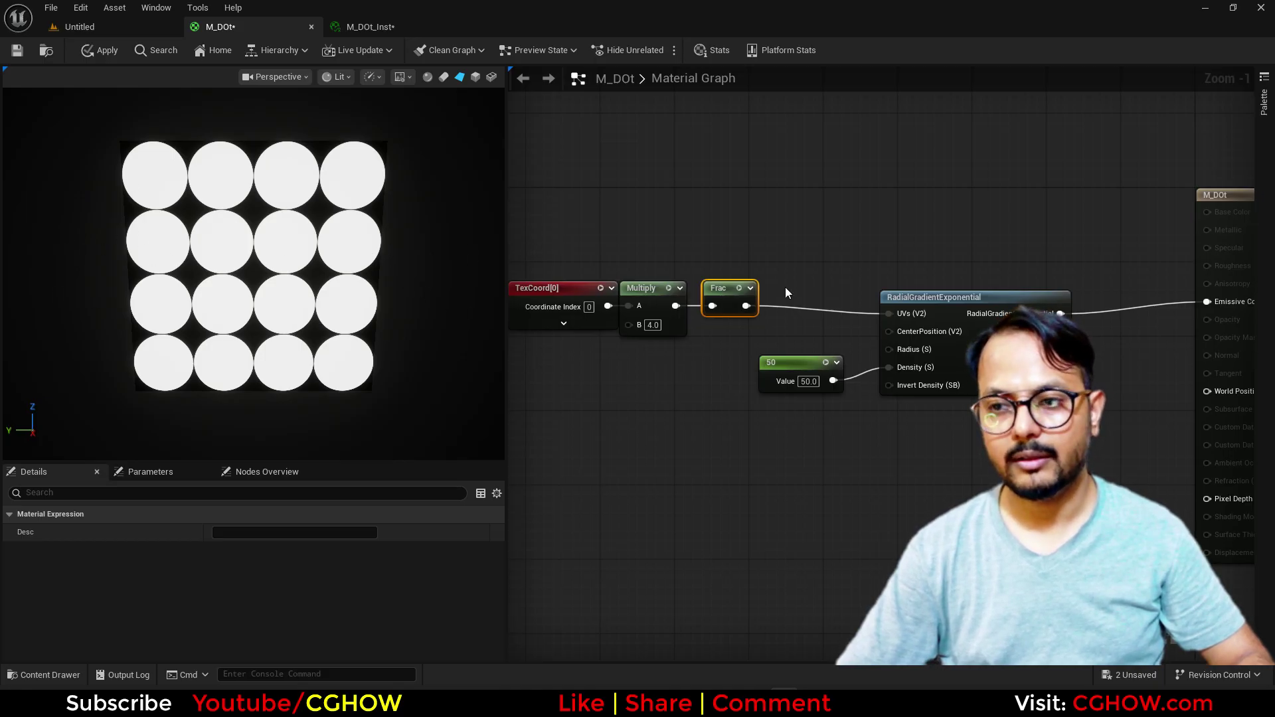
Step: Set the Multiply node's B value to 5 and space out the constant, TexCoord and Multiply nodes
right_drag(774, 320, 808, 301)
drag(833, 346, 832, 411)
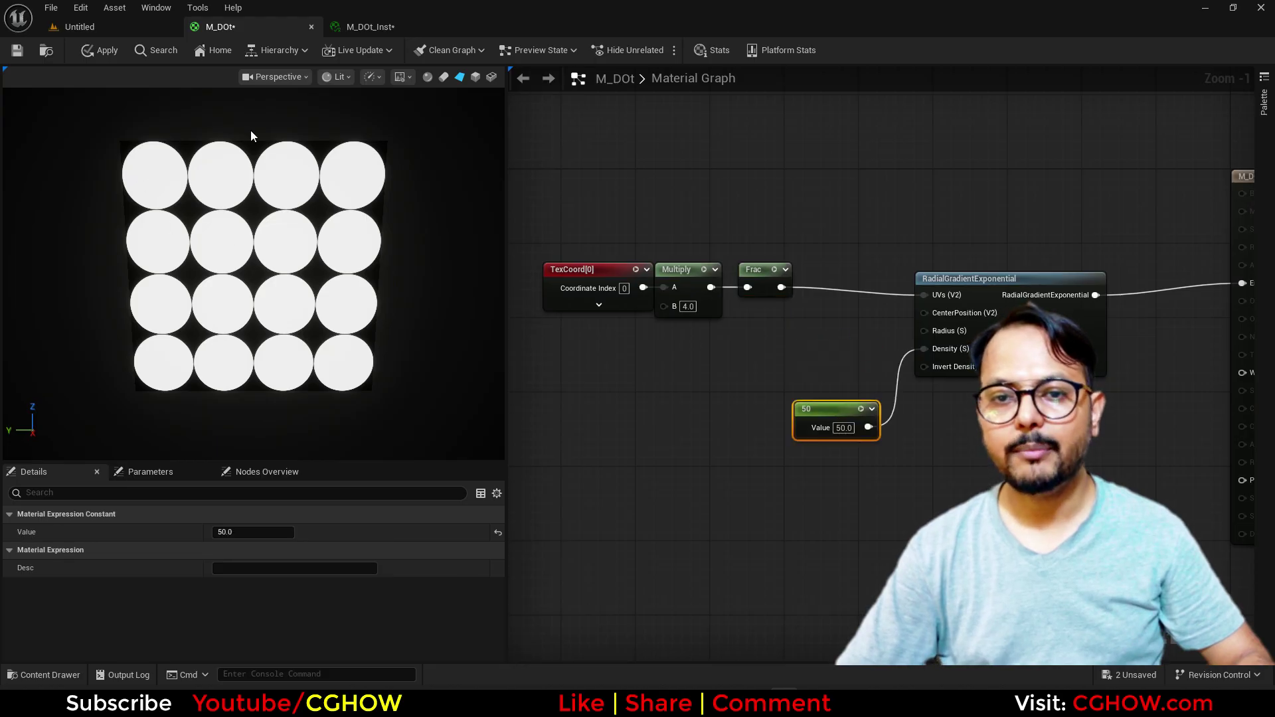
click(688, 306)
text(5)
key(Return)
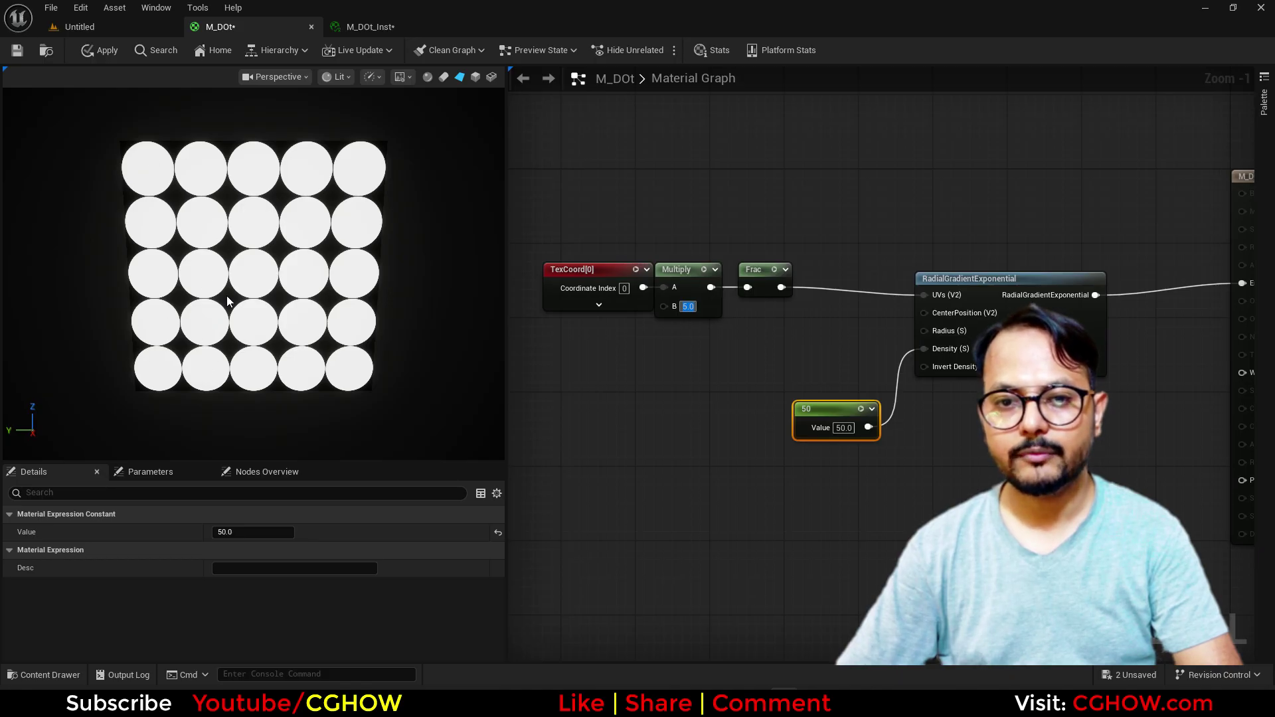
right_drag(693, 320, 755, 299)
drag(676, 259, 627, 259)
drag(737, 256, 723, 255)
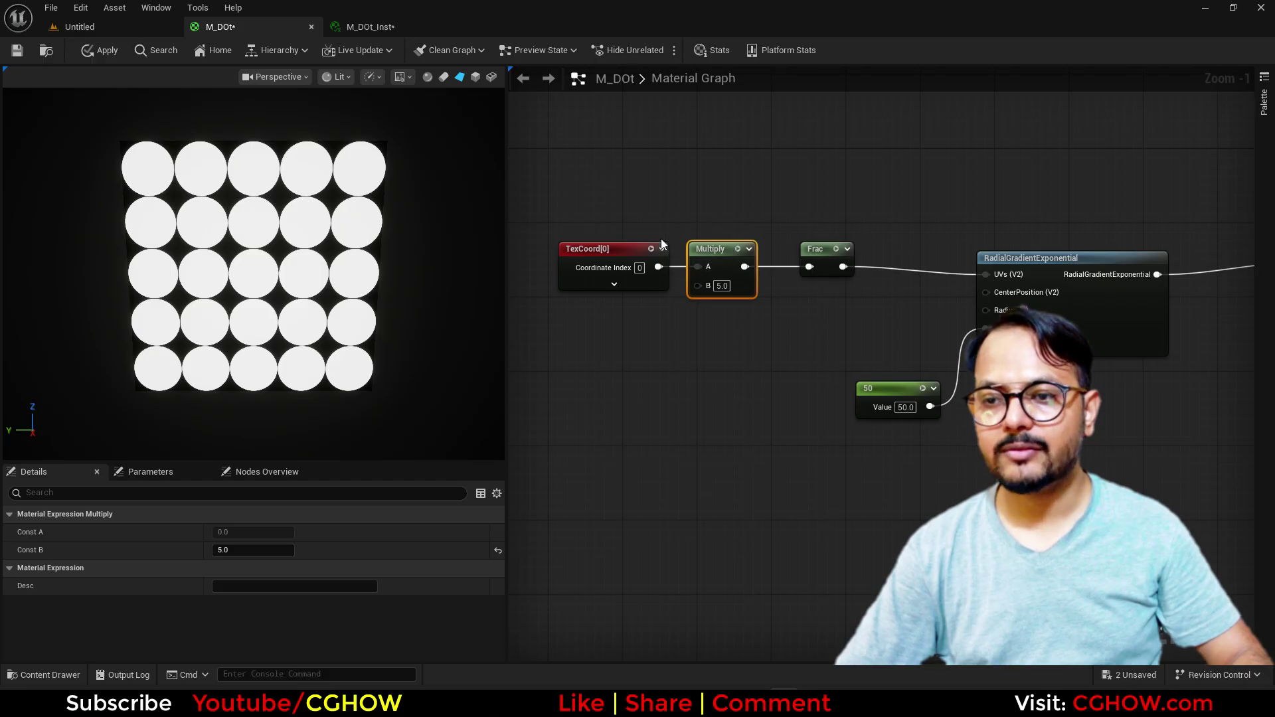
Step: Add a component mask fed by the Frac node and limit it to the R channel
right_drag(709, 321, 640, 312)
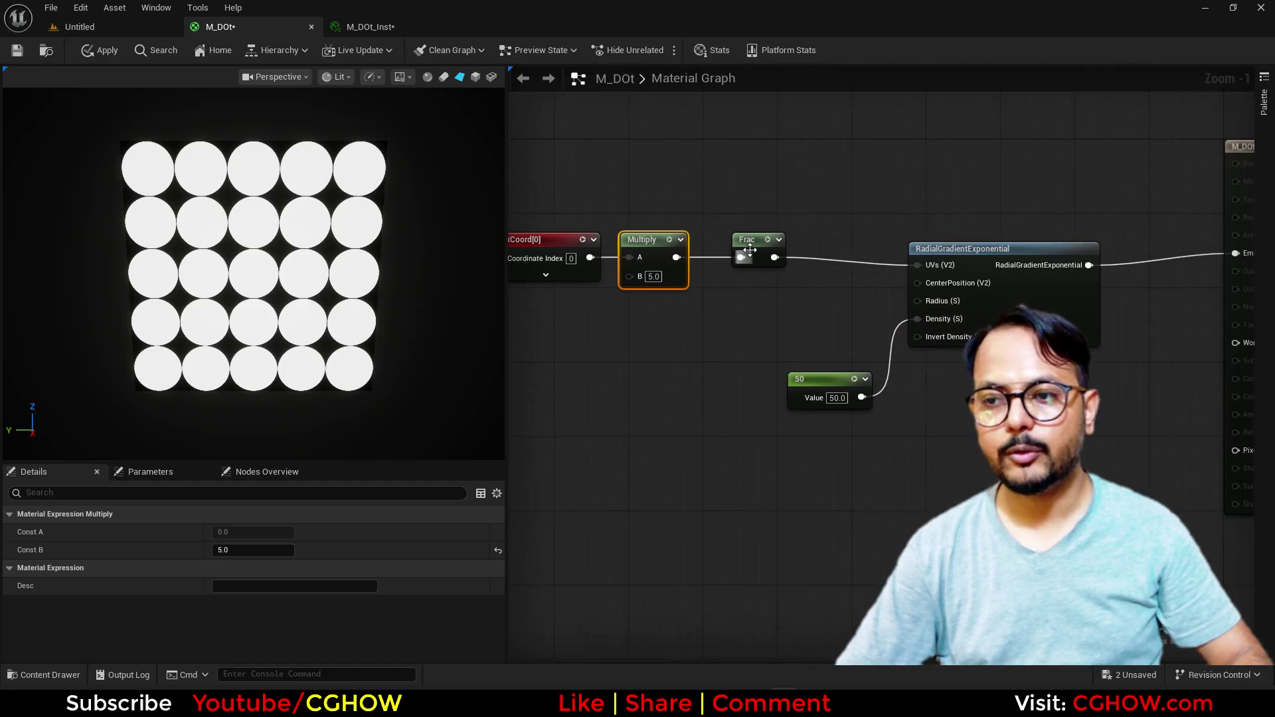
click(736, 243)
key(shift+c)
shift+click(771, 206)
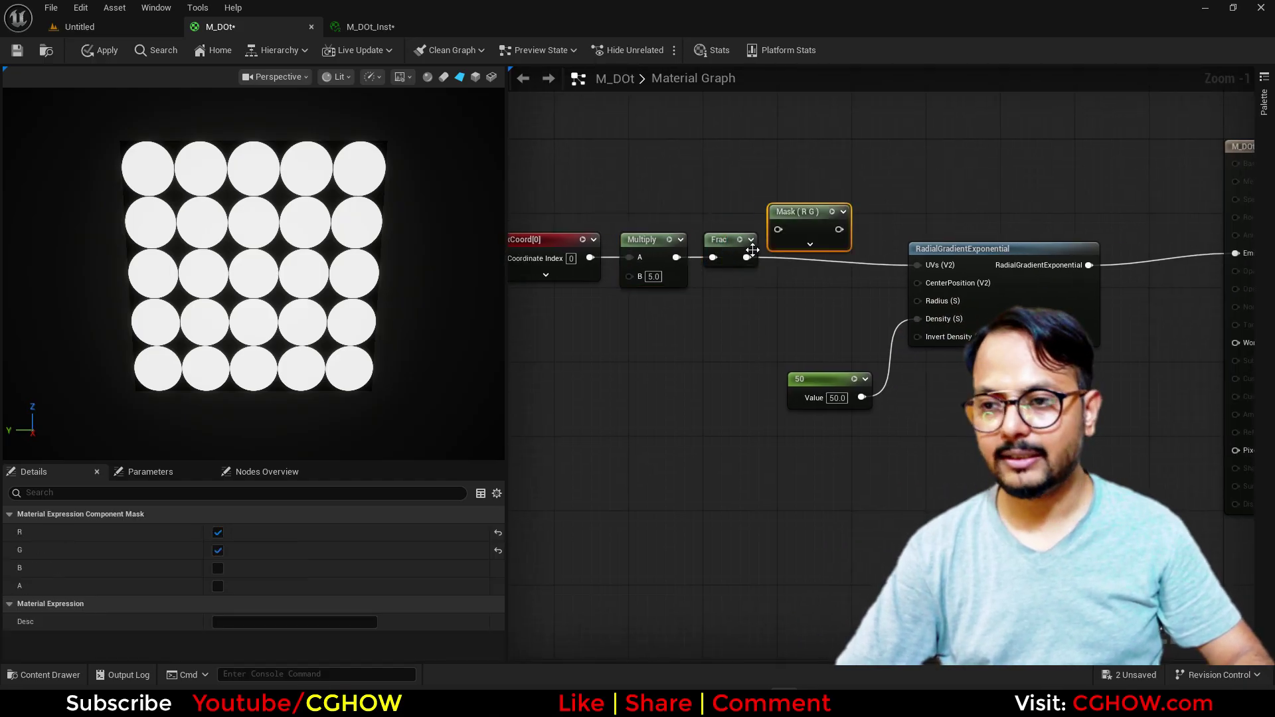
drag(746, 257, 779, 229)
click(218, 550)
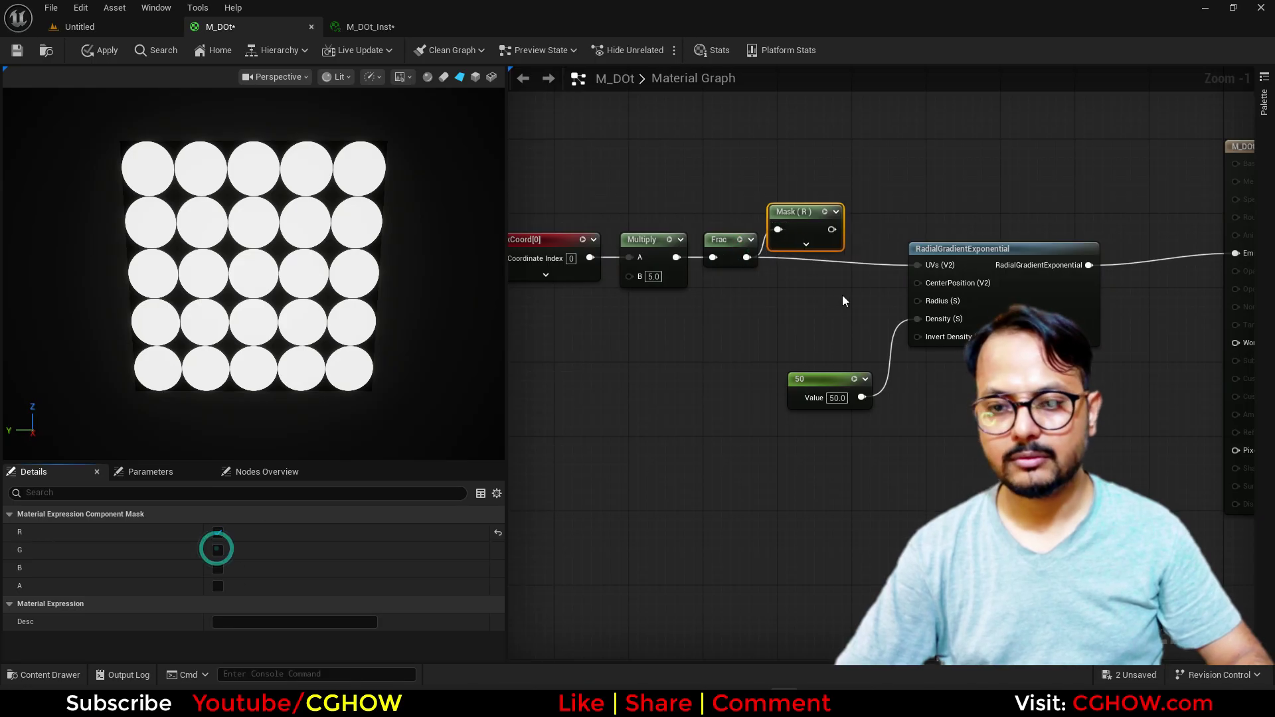
Step: Add an Append node with the R mask as input A and connect it to the radial gradient's UVs
right_click(752, 303)
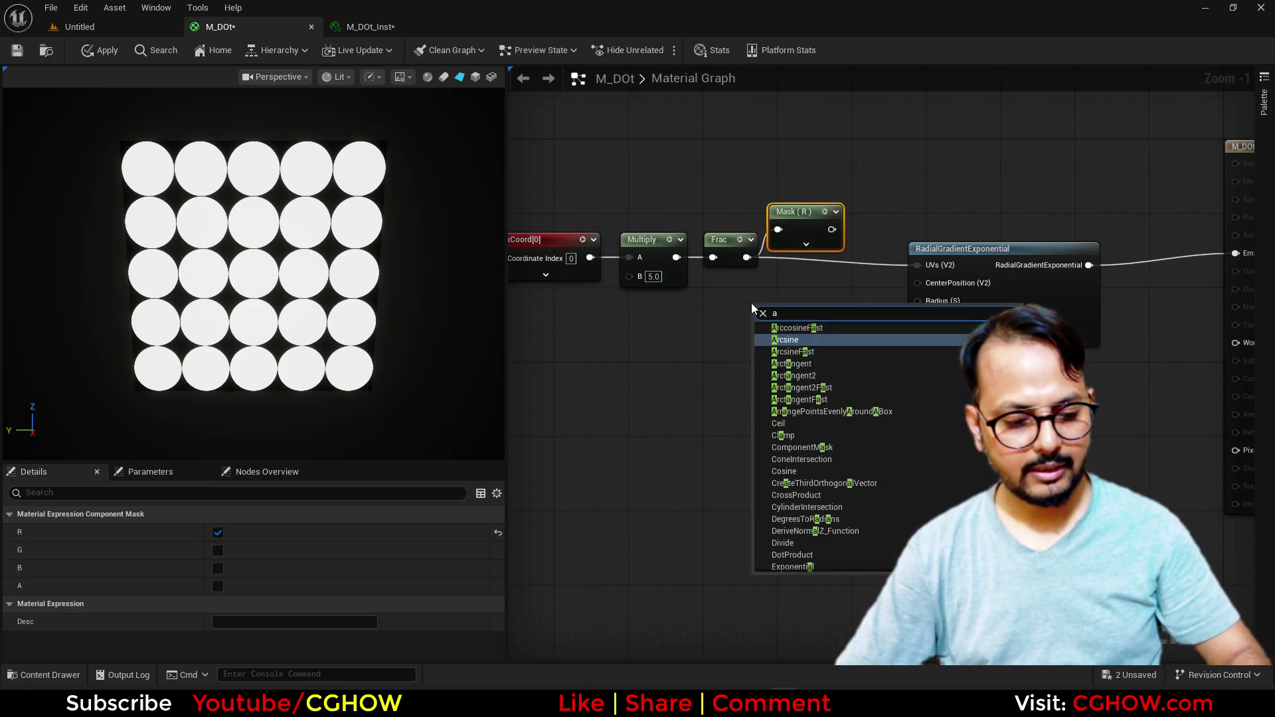
text(app)
click(806, 351)
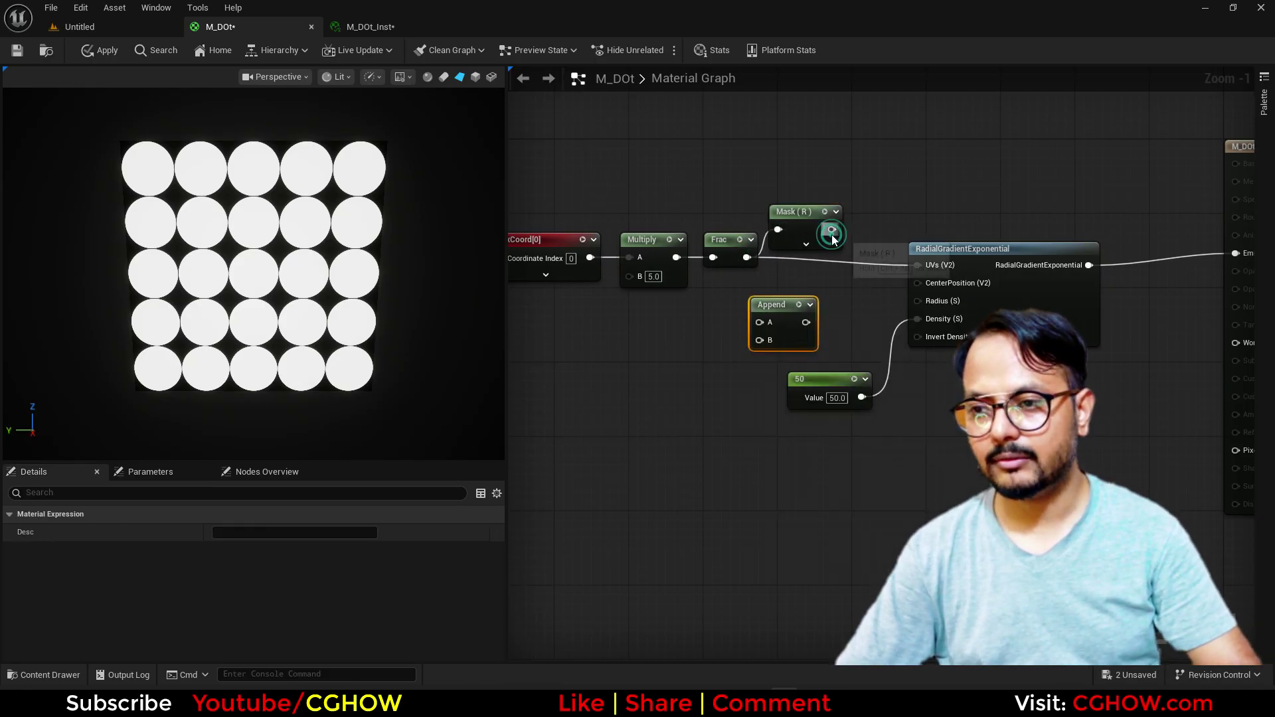
drag(831, 229, 924, 265)
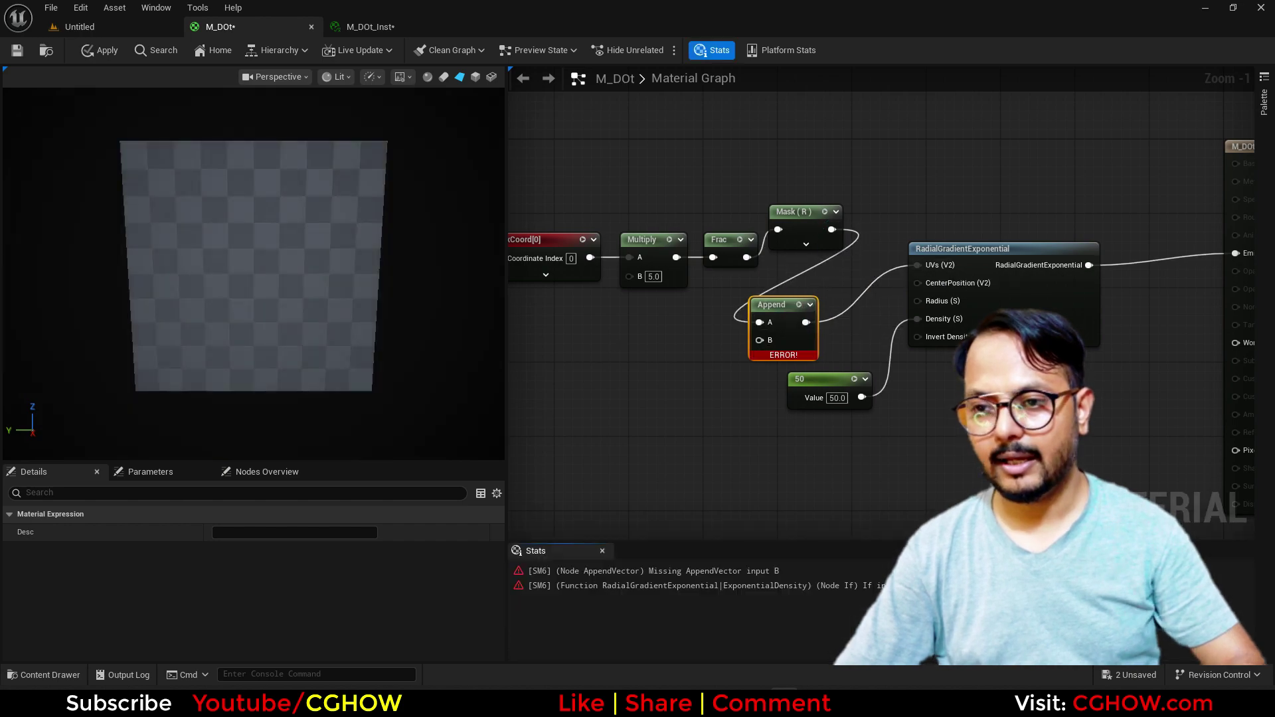
Step: Add a G-only component mask from the TexCoord node, connect it to Append's B input, and make room between the nodes
right_drag(606, 333, 646, 322)
key(shift+c)
click(644, 320)
drag(630, 245, 799, 328)
click(218, 533)
drag(894, 141, 784, 251)
right_drag(857, 315, 715, 335)
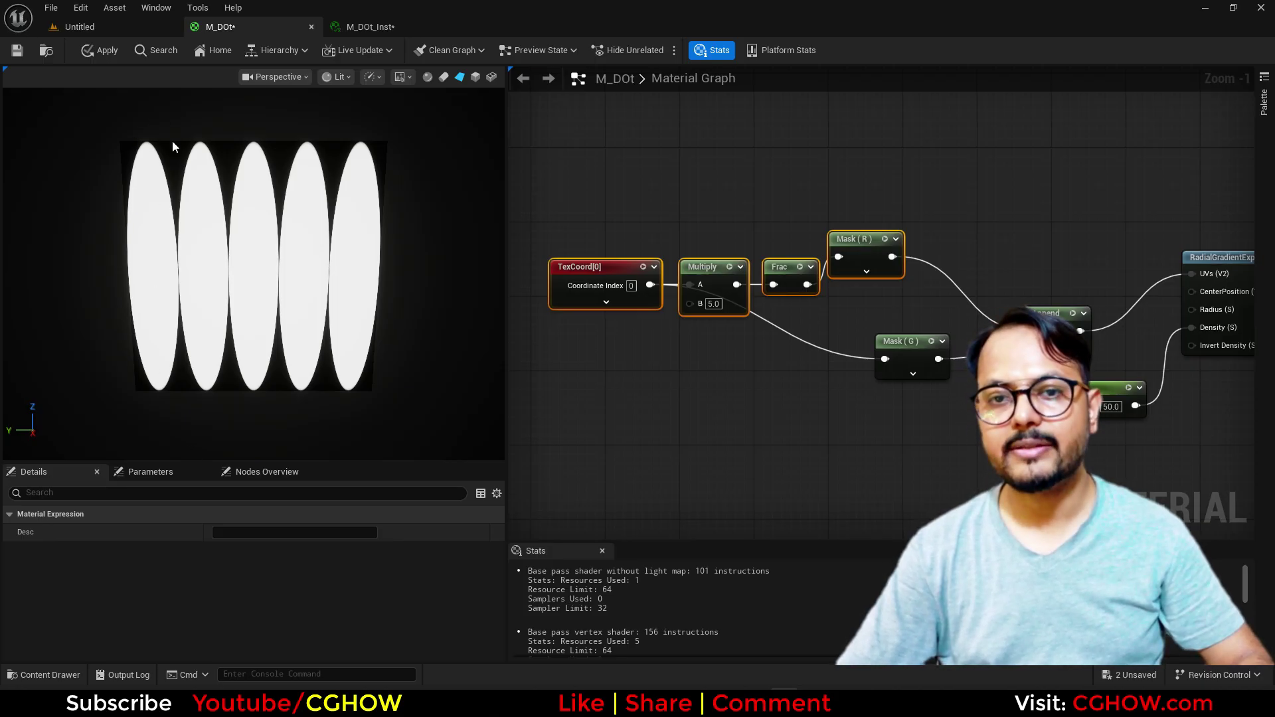
Step: Move the G mask below the existing Multiply node and feed it into input A of a new Multiply node
right_drag(779, 391, 662, 363)
drag(780, 315, 551, 342)
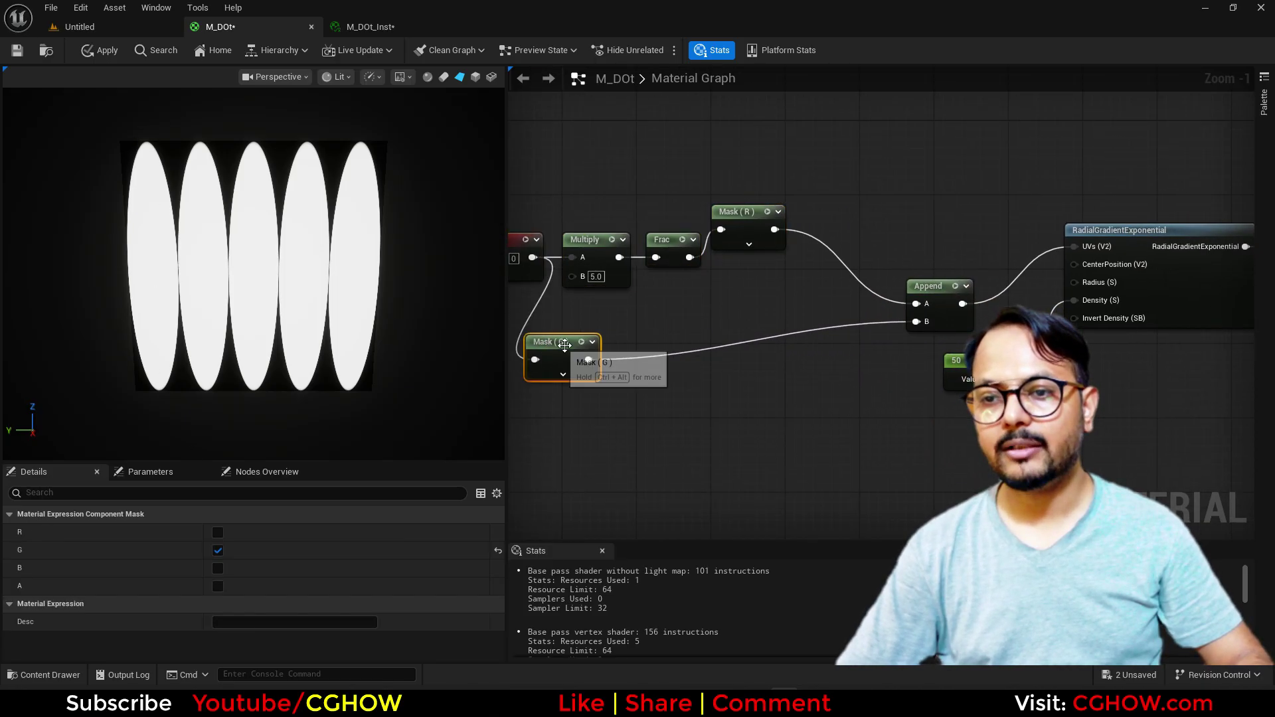
right_drag(624, 334, 691, 319)
key(m)
click(684, 310)
drag(654, 343, 697, 334)
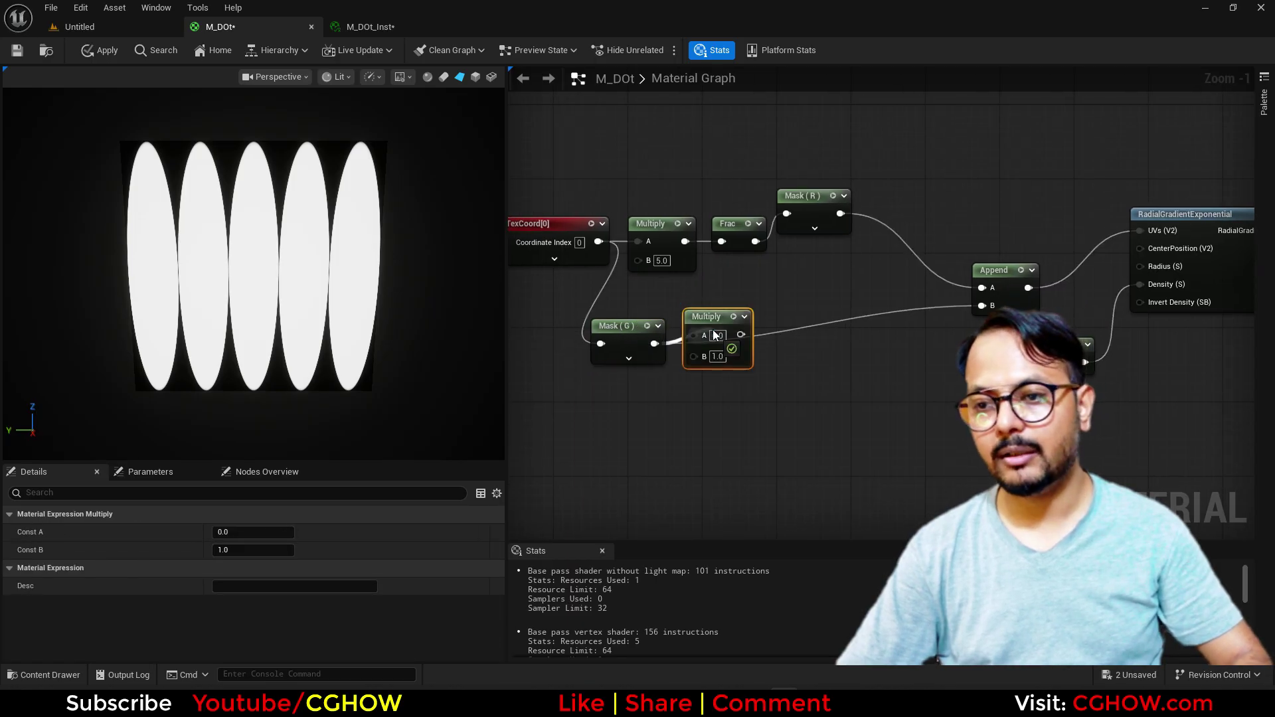
Step: Set the new Multiply node's B value to 5, connect it to Append's B input and line it up with the G mask
text(5)
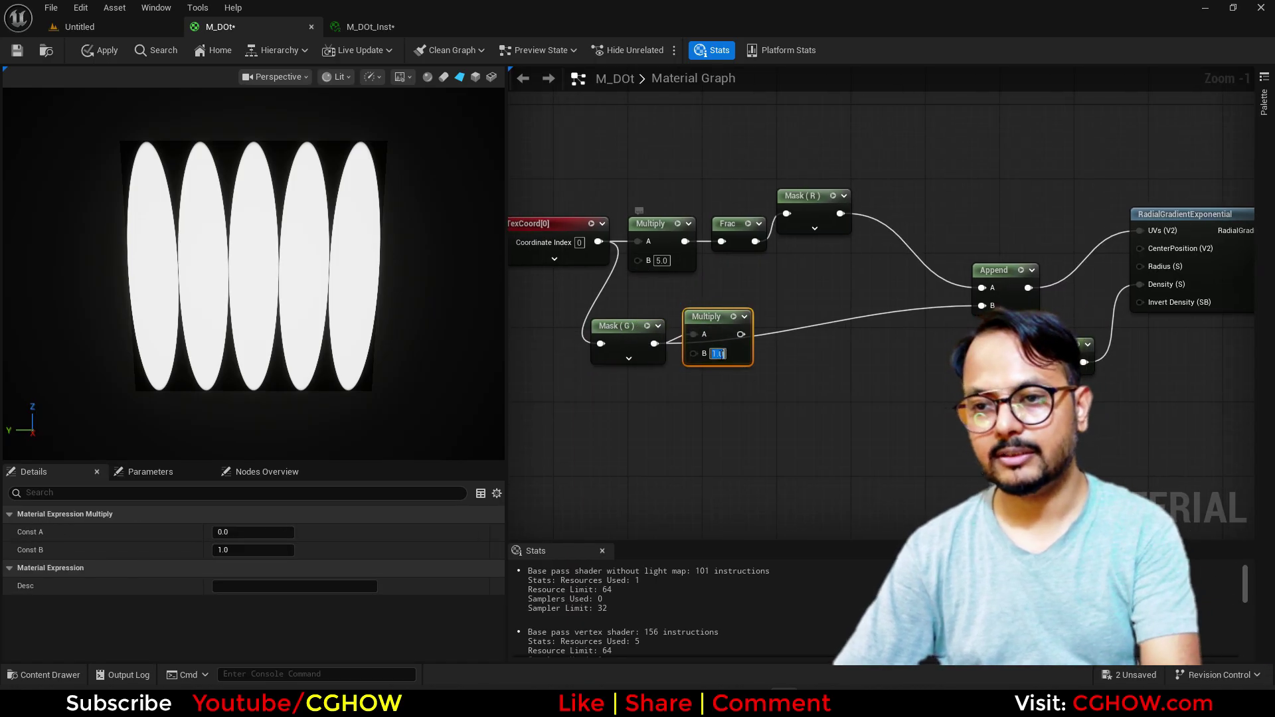
key(Return)
drag(741, 334, 983, 306)
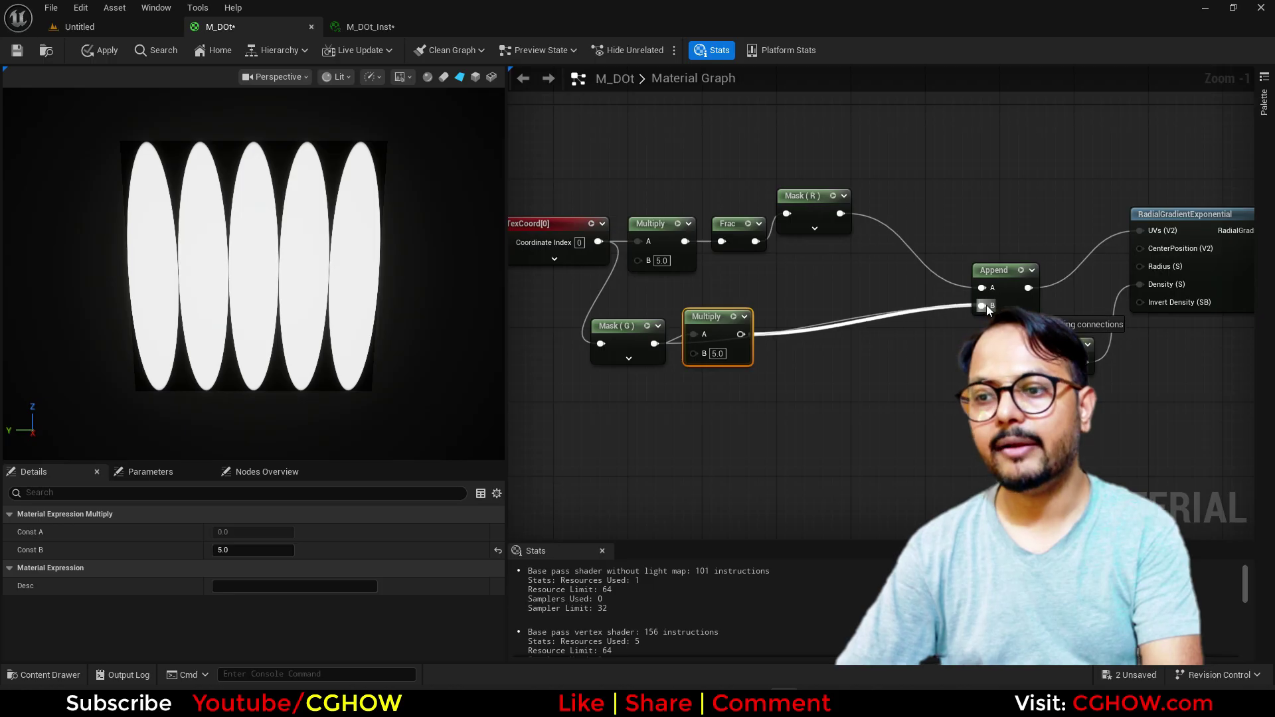
drag(716, 325, 715, 331)
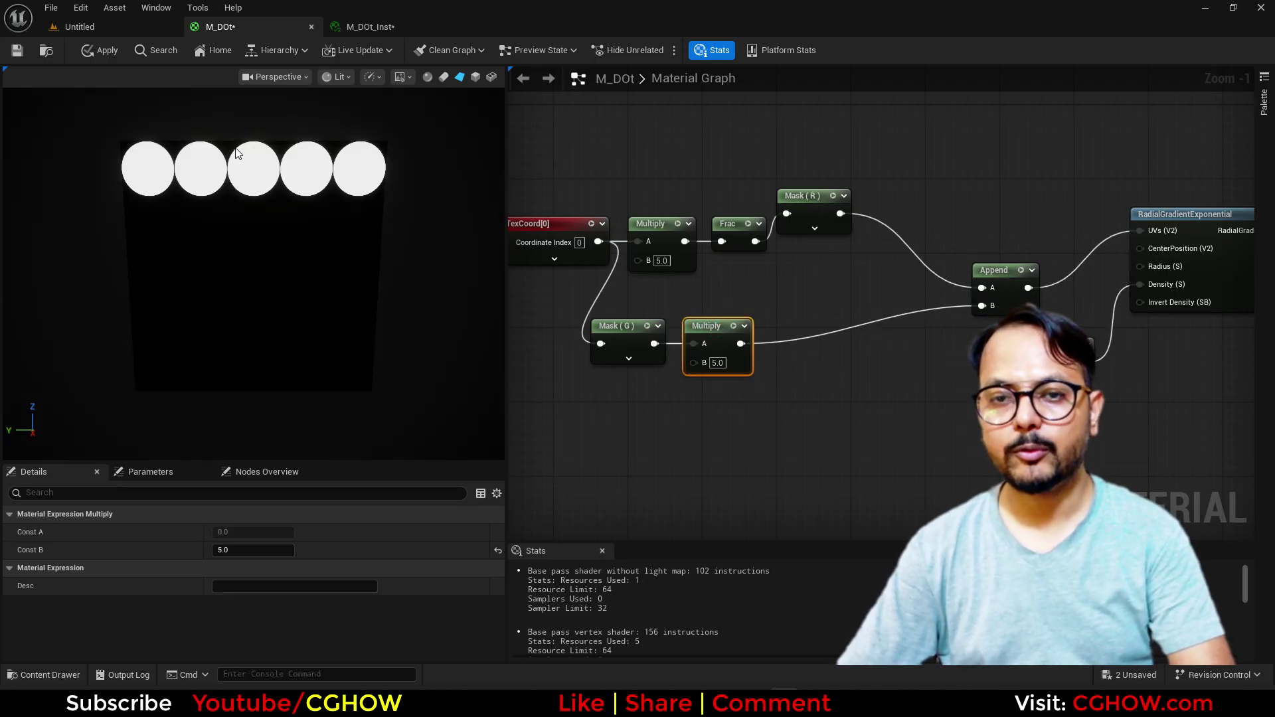
Step: Insert an Add node with B set to -2 between the lower Multiply node and Append's B input
click(763, 314)
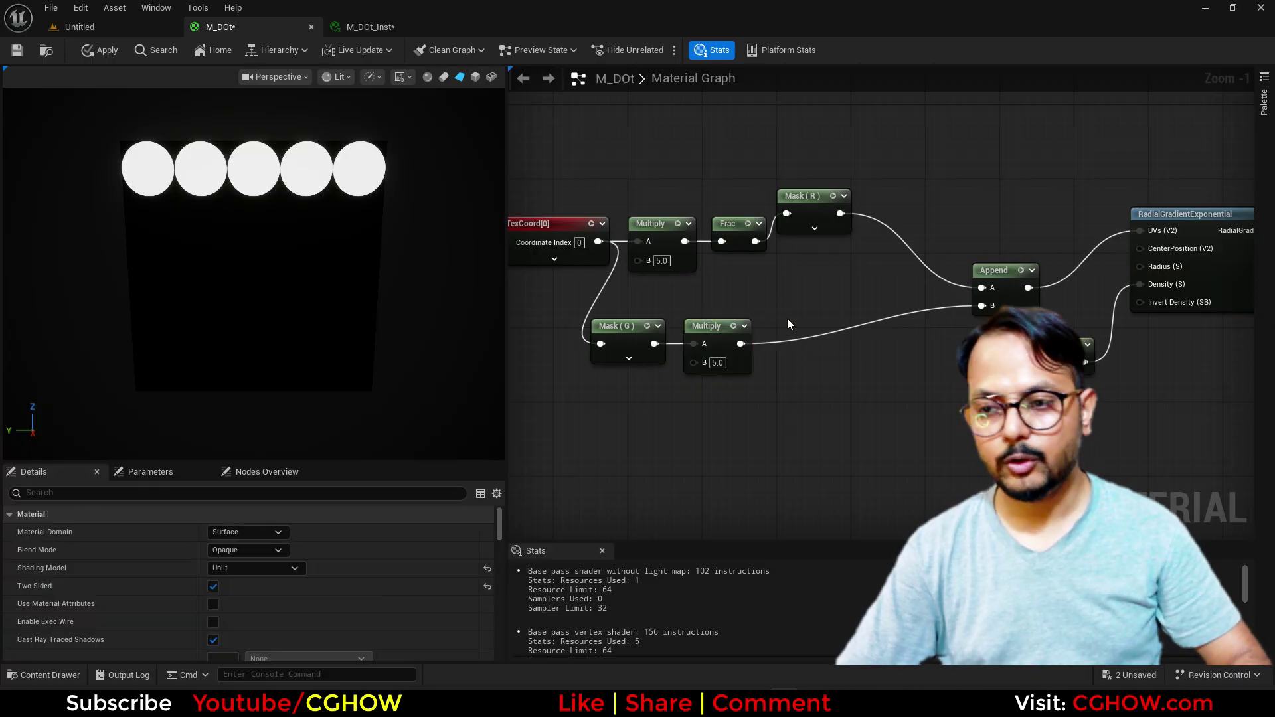
key(a)
click(786, 318)
drag(739, 344, 795, 335)
click(821, 353)
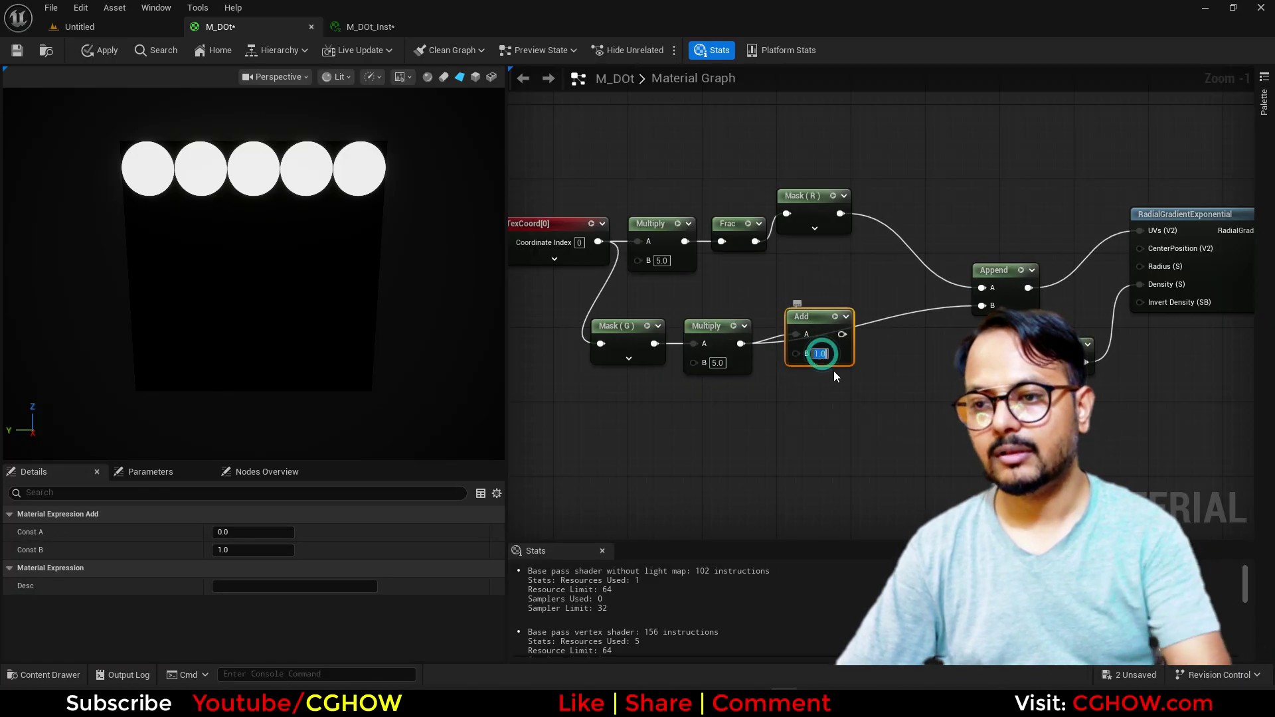
text(-2)
key(Return)
drag(842, 334, 981, 306)
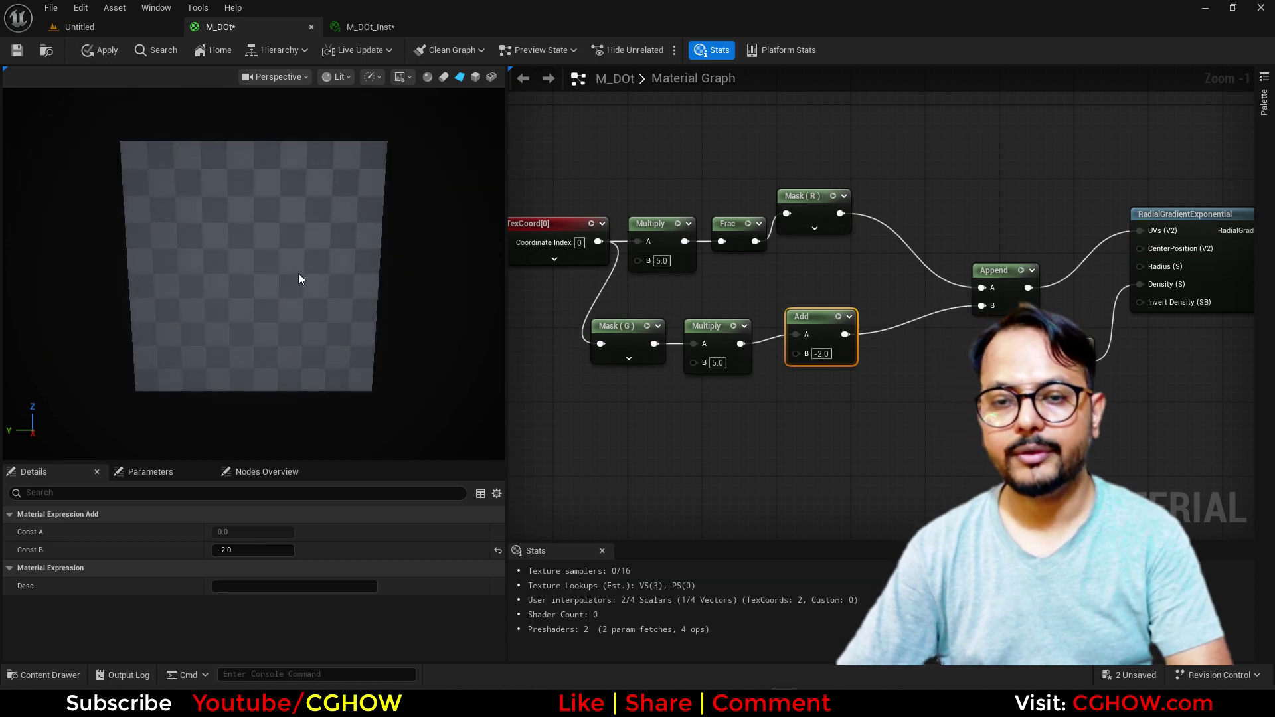
right_drag(841, 342, 719, 344)
drag(150, 264, 136, 256)
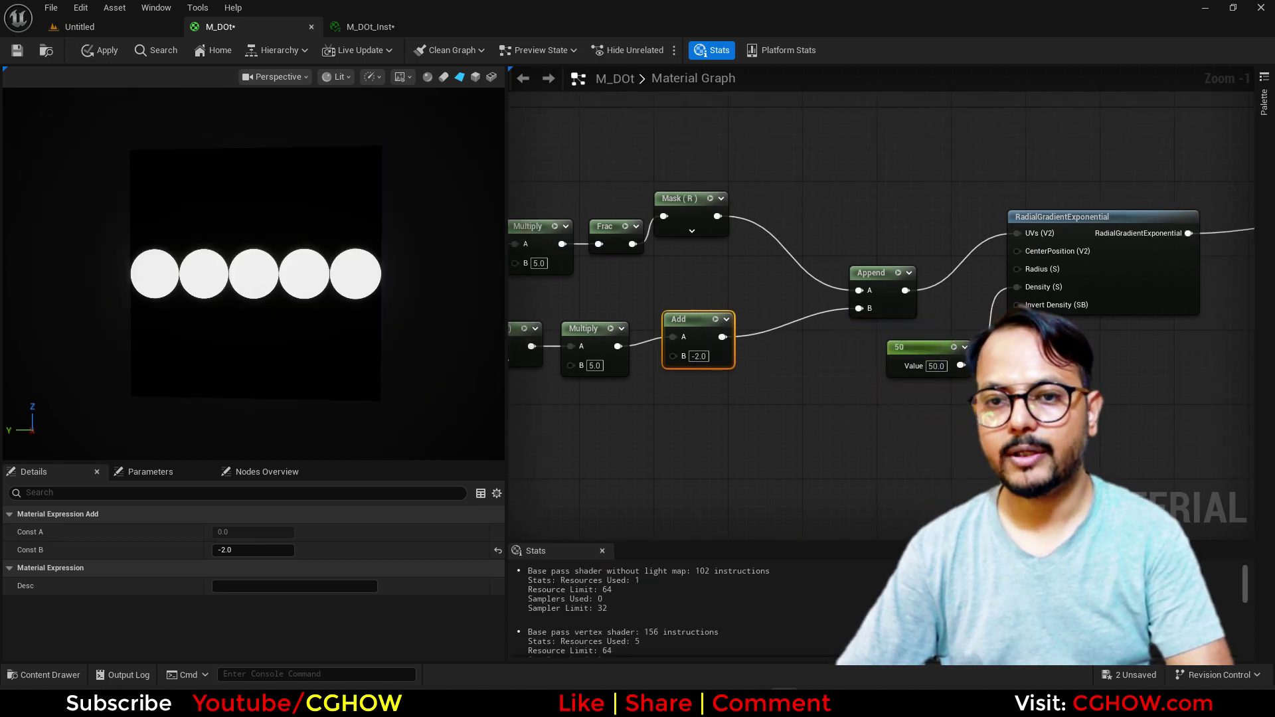
Step: Move the M_DOt output node away from the radial gradient and add a Multiply node with the gradient as input B
right_drag(651, 352, 819, 352)
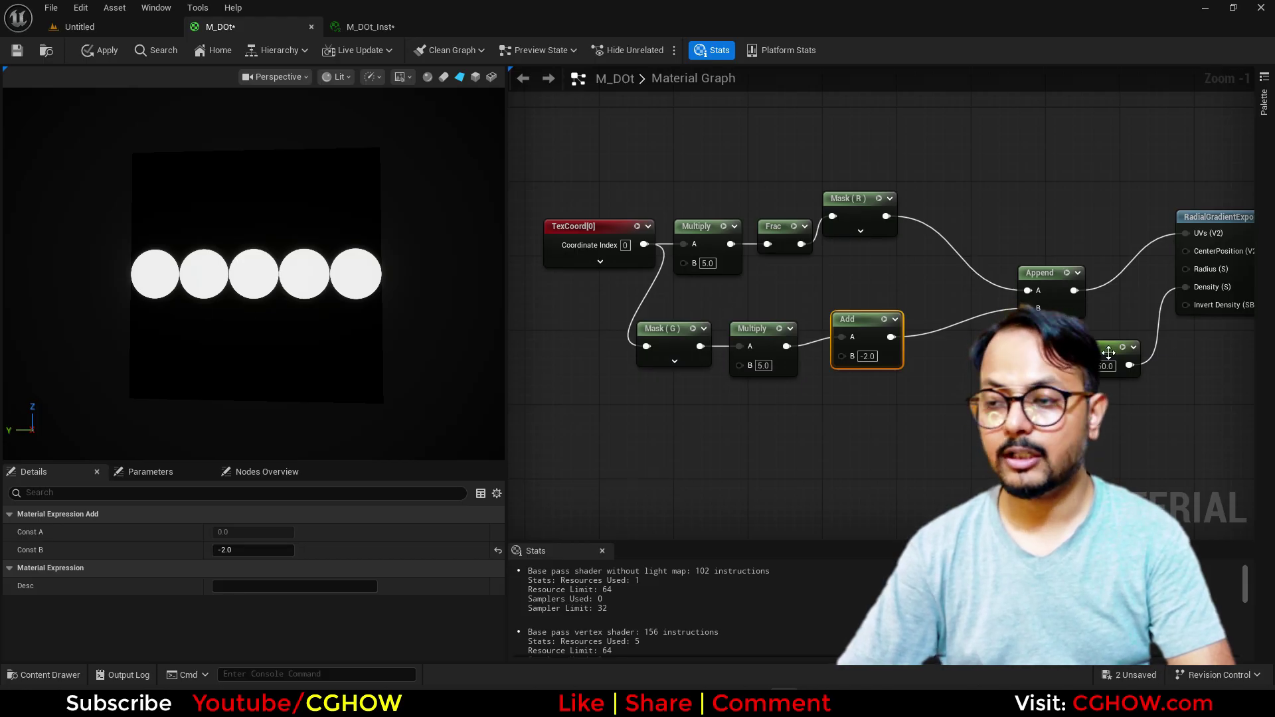
right_drag(1108, 352, 605, 406)
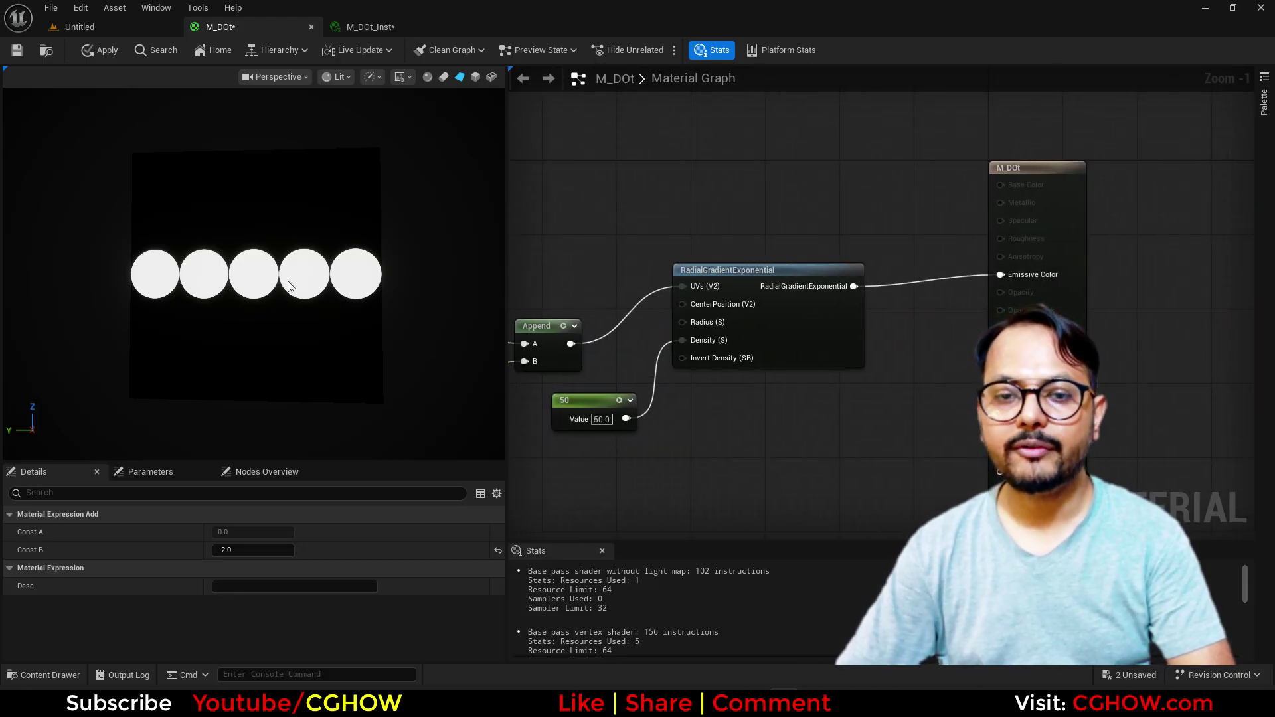
right_drag(881, 286, 930, 316)
right_drag(1156, 251, 1024, 272)
drag(943, 275, 1024, 254)
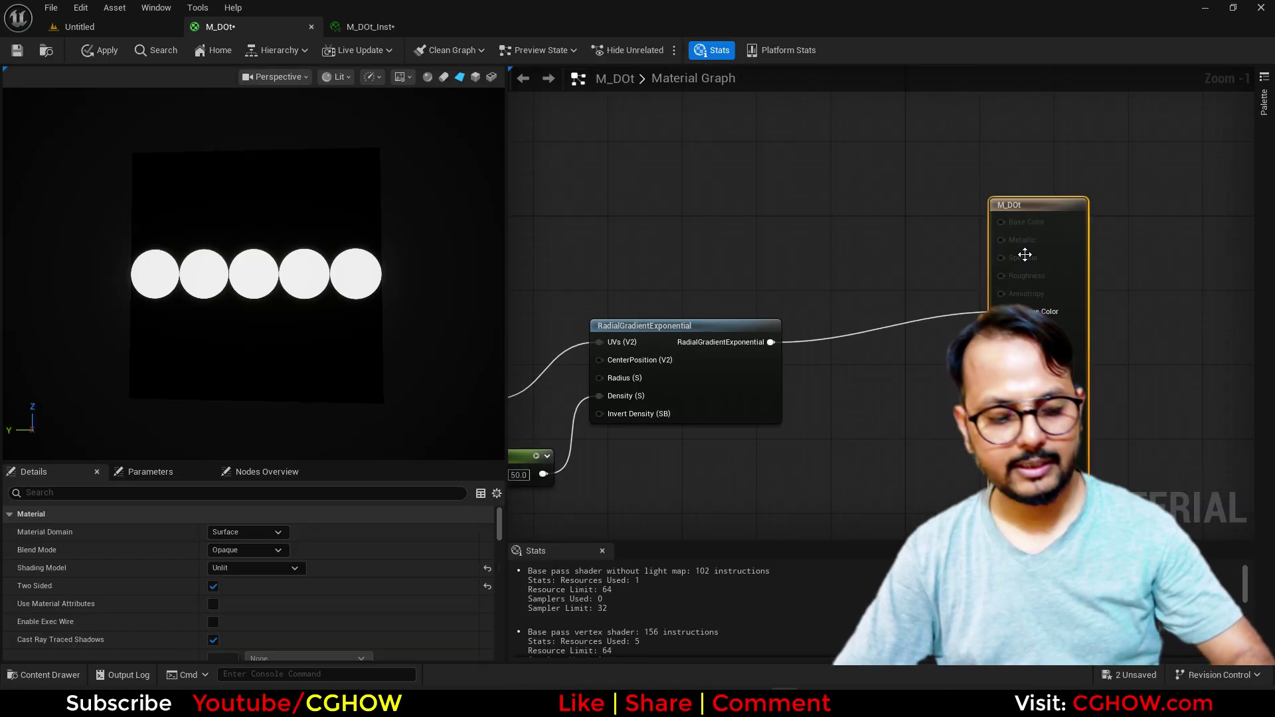
click(831, 257)
key(m)
click(794, 235)
drag(770, 342, 803, 280)
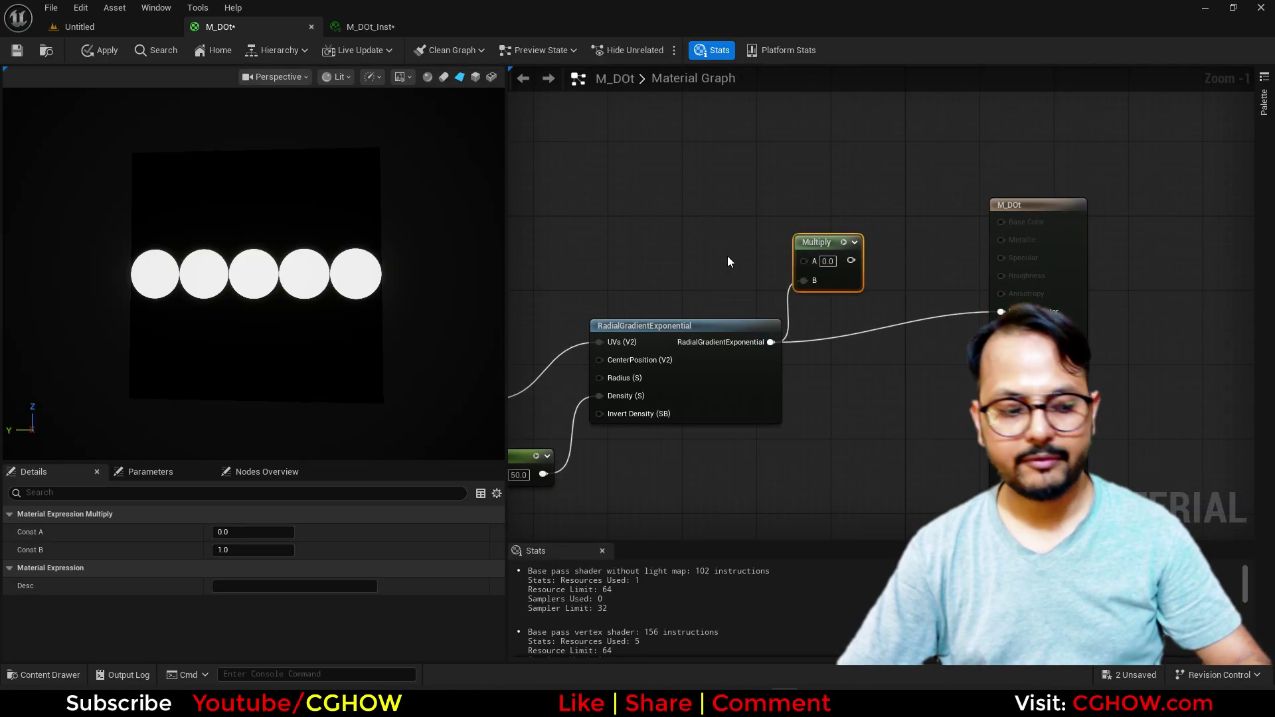
Step: Add a three-vector constant with R set to 1, connect it to Multiply's A input, and connect Multiply to Emissive Color
right_drag(727, 257, 831, 266)
click(687, 200)
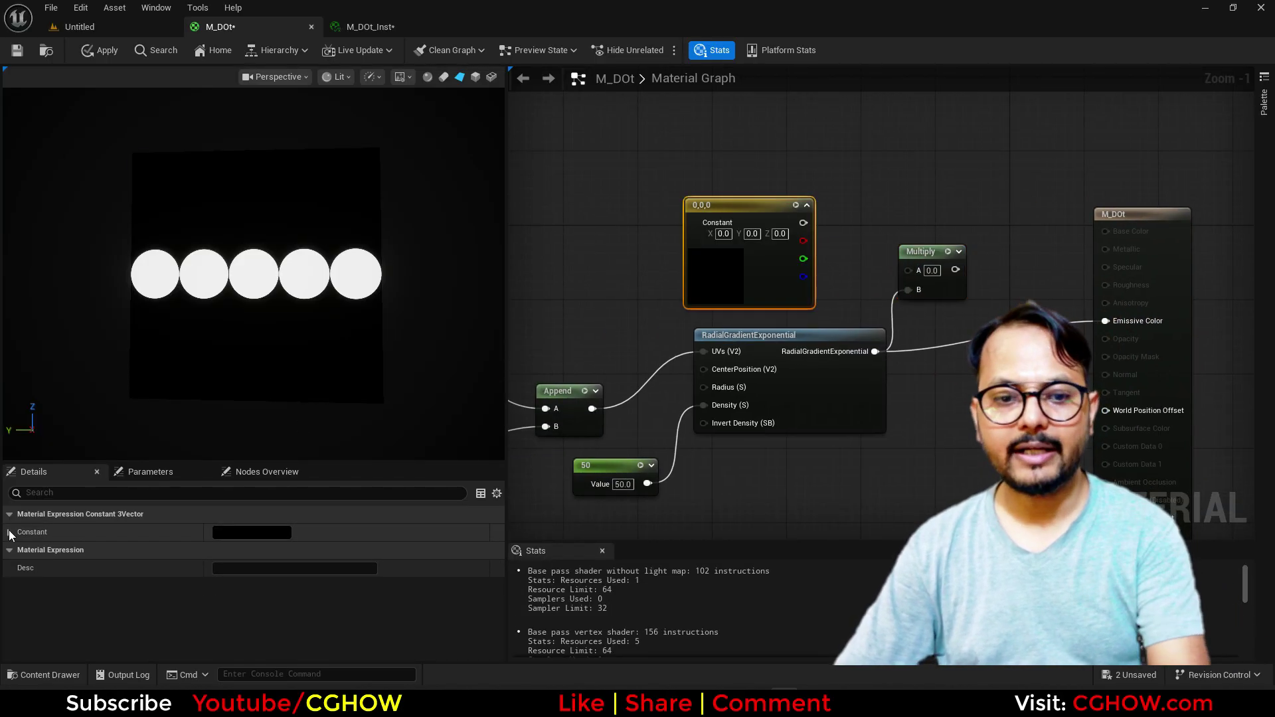
click(8, 532)
click(251, 548)
text(1)
key(Return)
drag(803, 222, 1116, 321)
right_drag(788, 342, 887, 301)
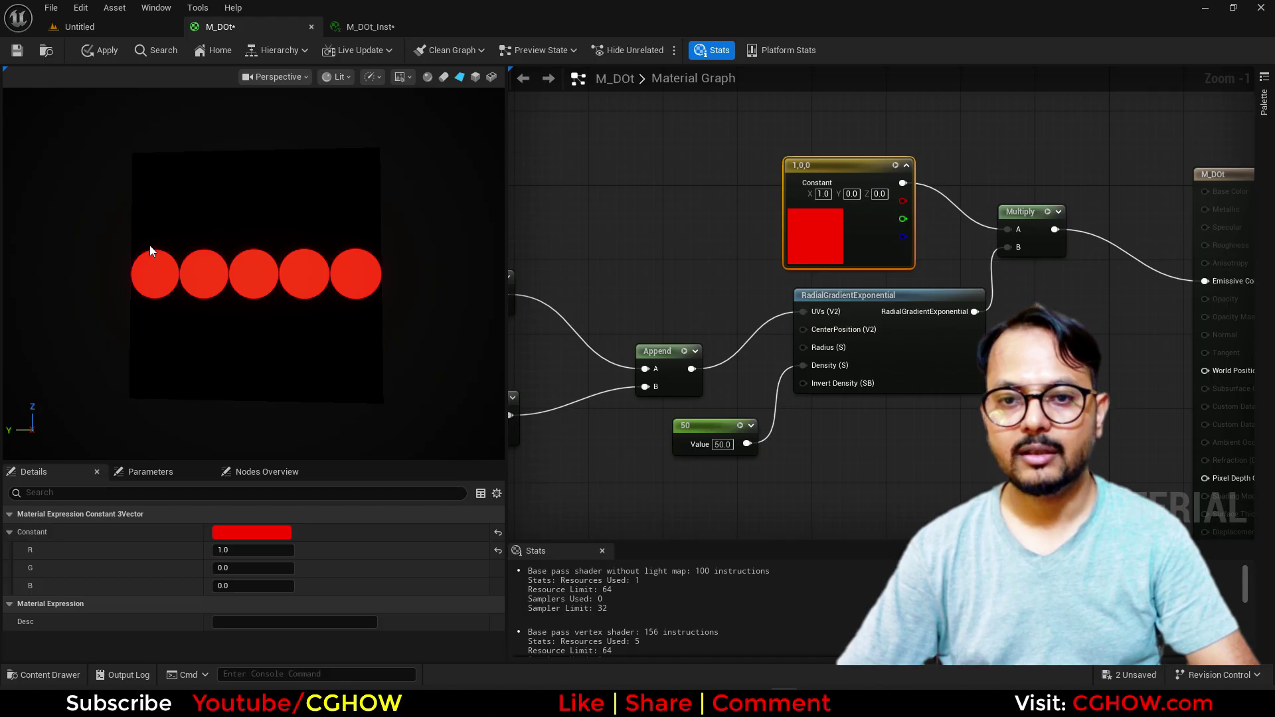
Step: Build a separate chain above the existing nodes from a new TexCoord through a Multiply into a Floor node
right_drag(773, 349, 1034, 411)
right_drag(674, 322, 867, 332)
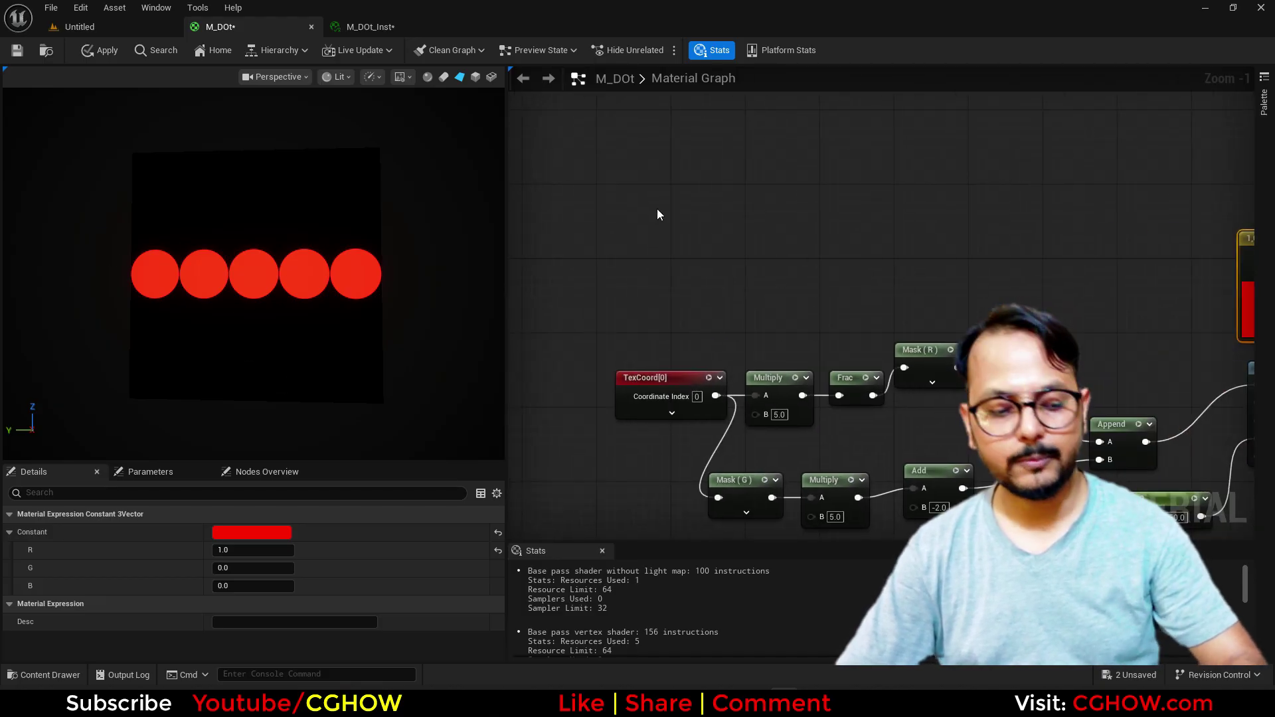
click(674, 238)
key(u)
click(581, 203)
right_drag(729, 251, 646, 238)
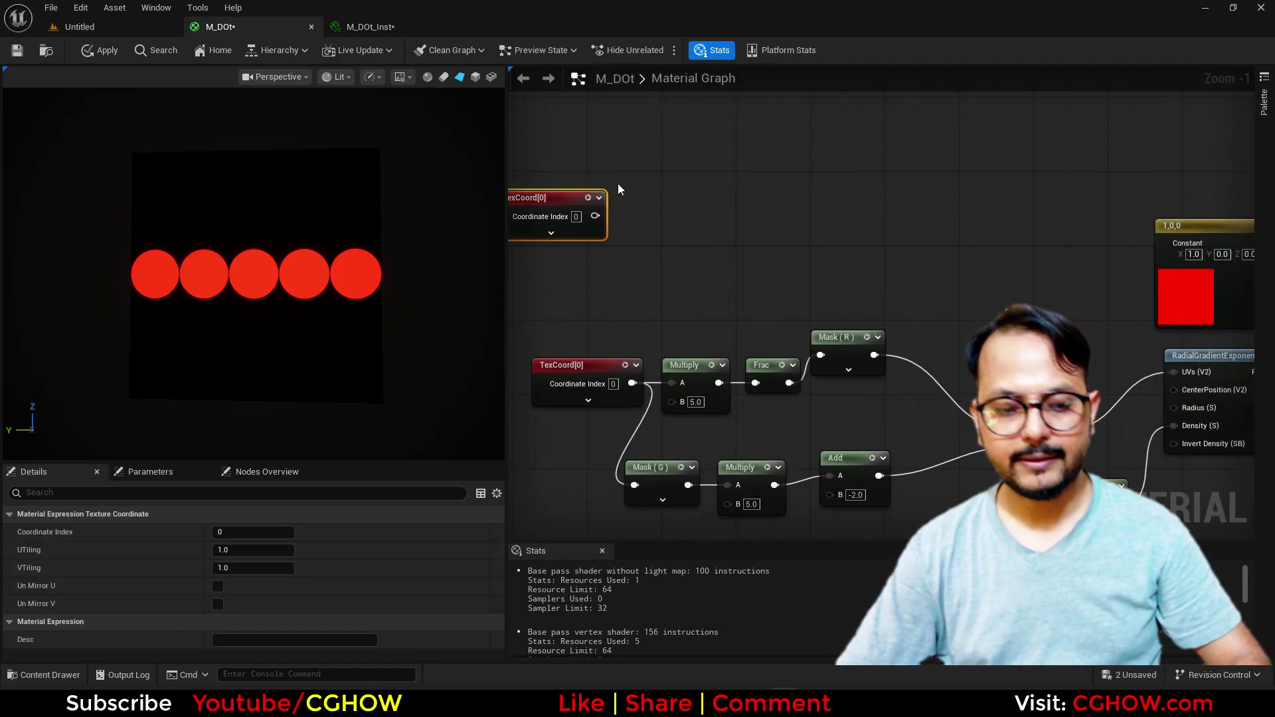
key(m)
click(619, 183)
drag(594, 216, 709, 203)
text(floor)
click(744, 244)
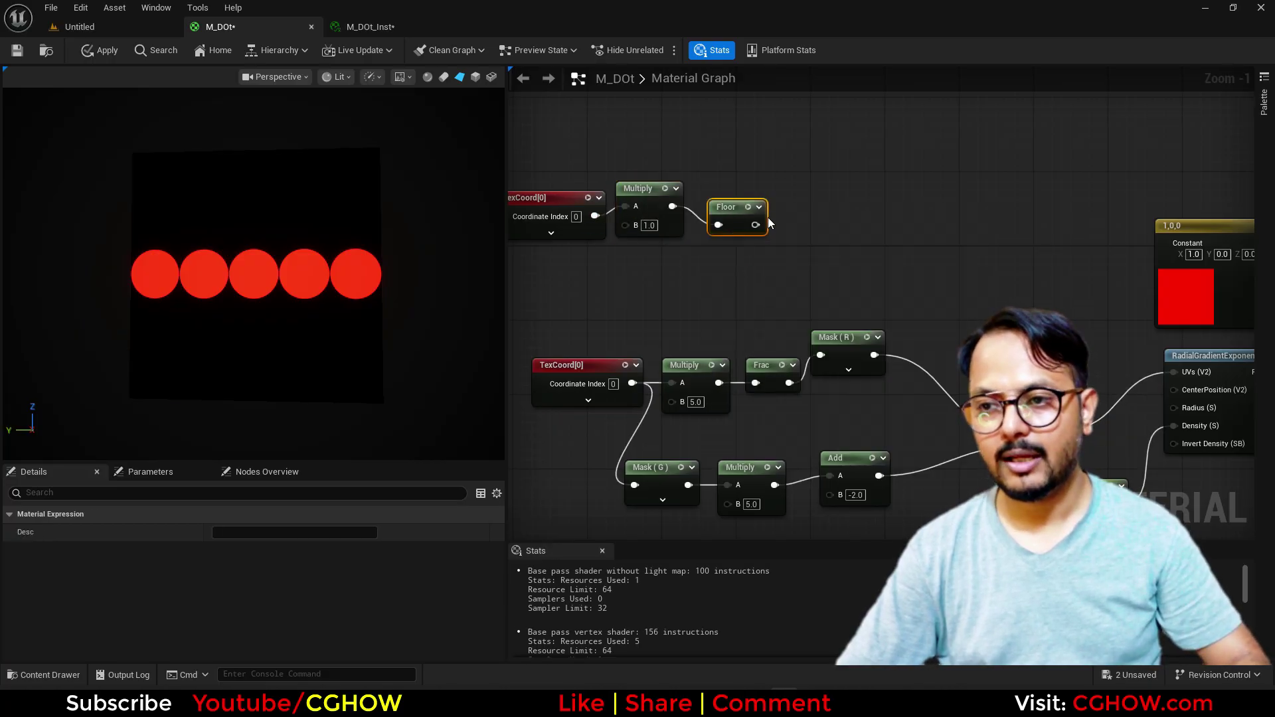
Step: Add a Divide node after Floor and drive the B inputs of both Multiply and Divide with a constant of 5
click(785, 195)
drag(754, 225, 791, 215)
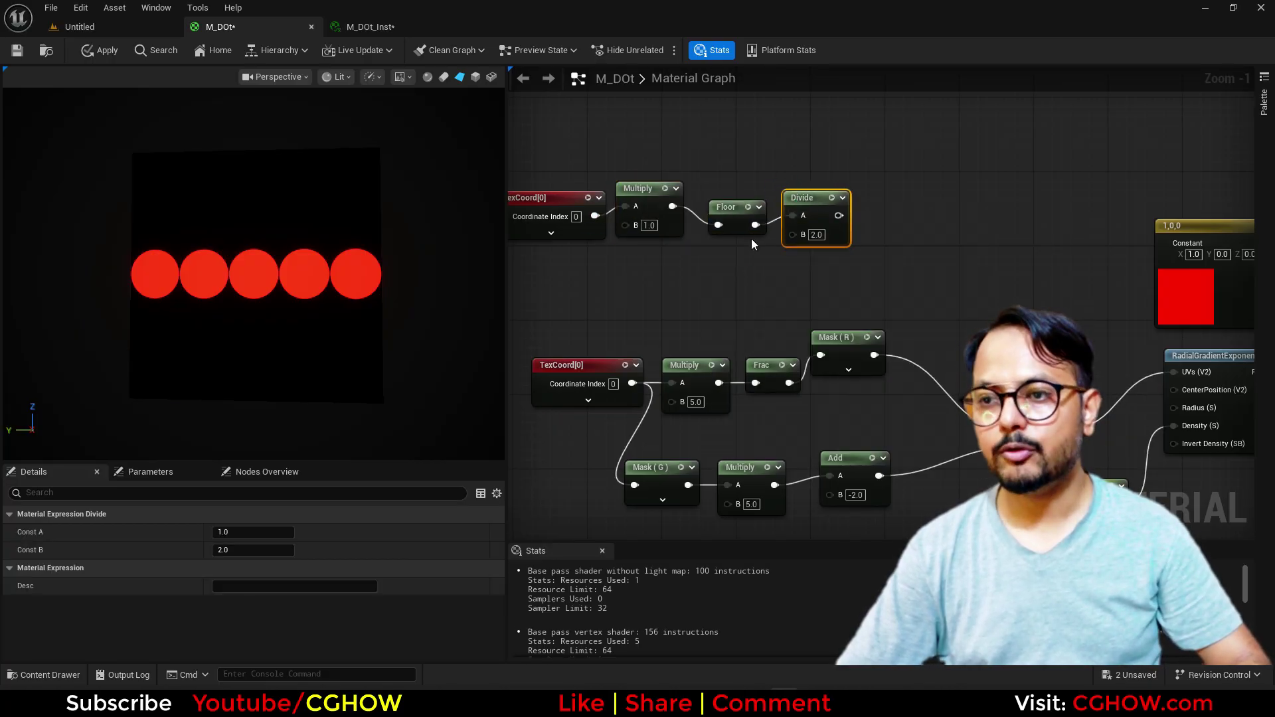
click(600, 253)
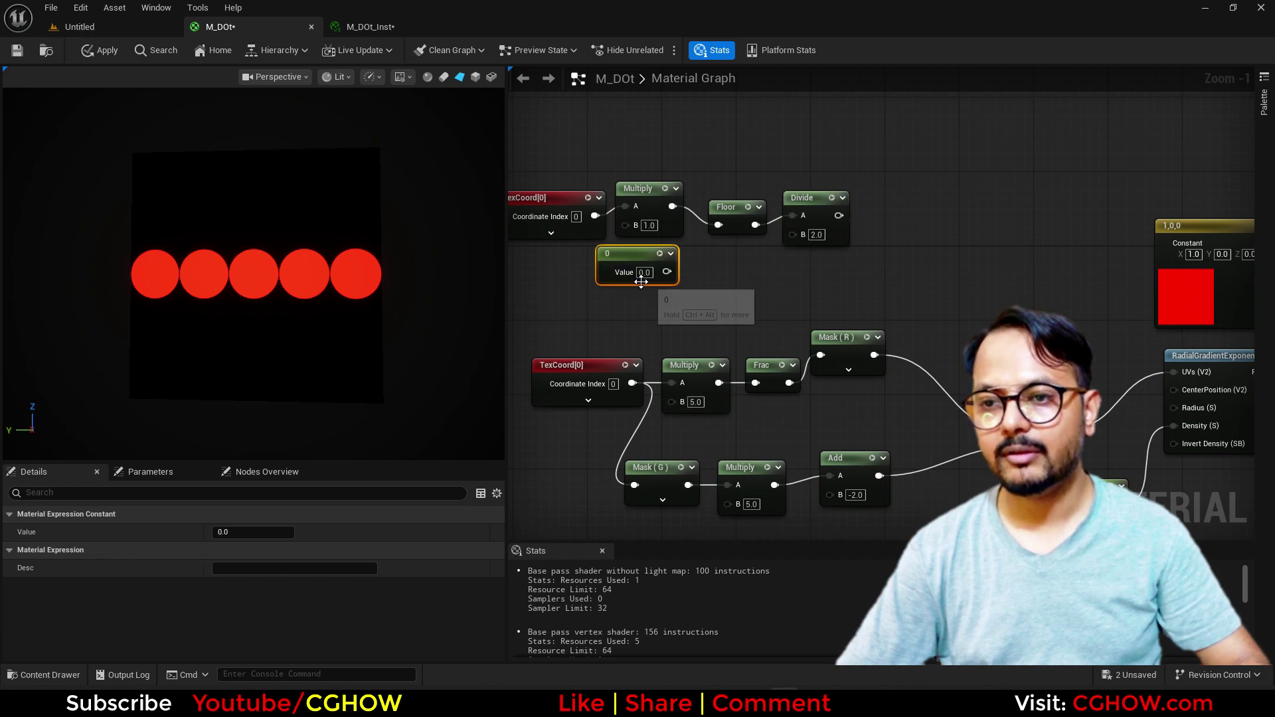
drag(667, 272, 791, 234)
text(5)
key(Return)
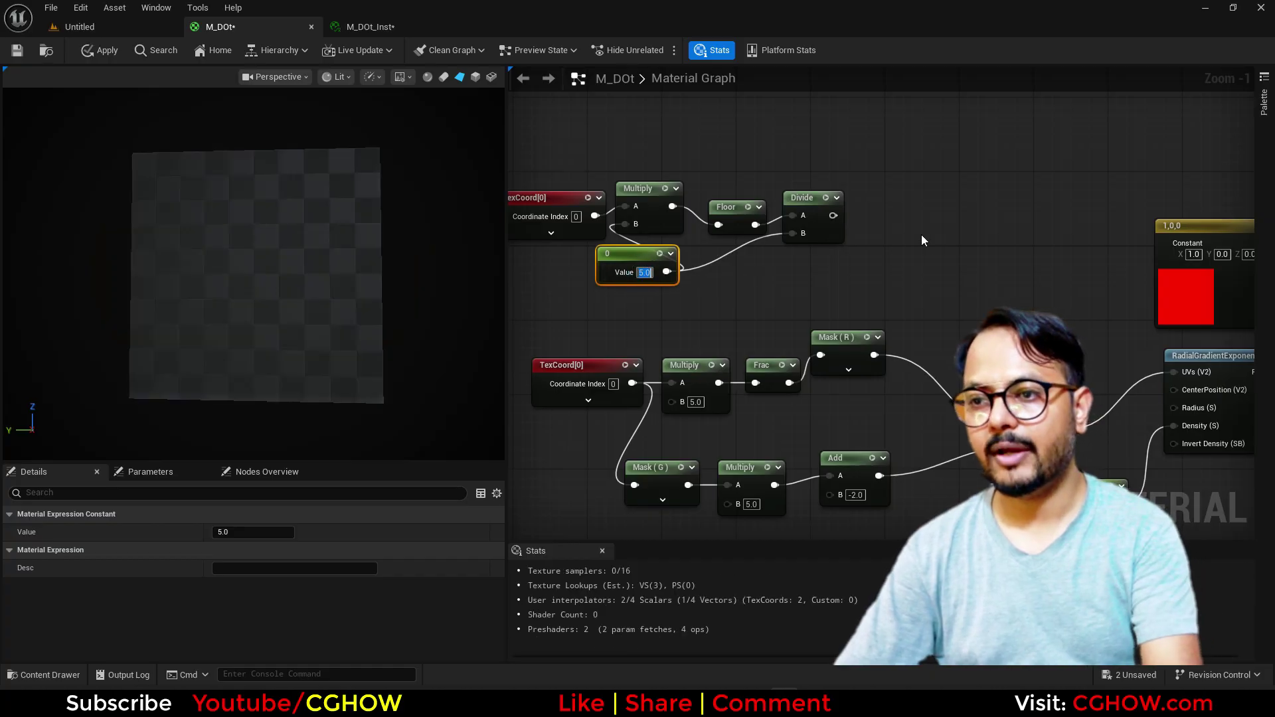
Step: Preview the Divide node's output and align the Divide and Floor nodes with the Multiply node
right_drag(856, 222, 806, 265)
click(773, 247)
drag(760, 243, 761, 225)
drag(679, 252, 669, 234)
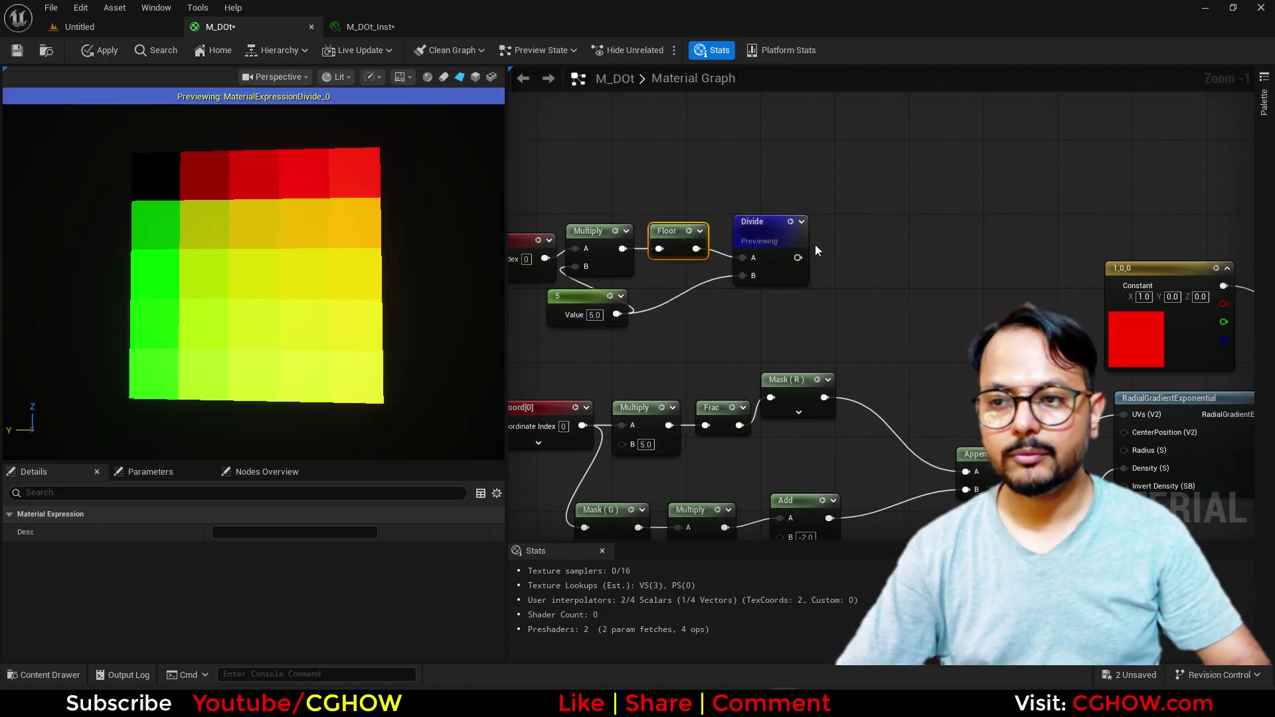
Step: Add a component mask fed by the Divide node, limit it to the R channel and preview it
key(shift+c)
shift+click(837, 220)
drag(798, 258, 835, 249)
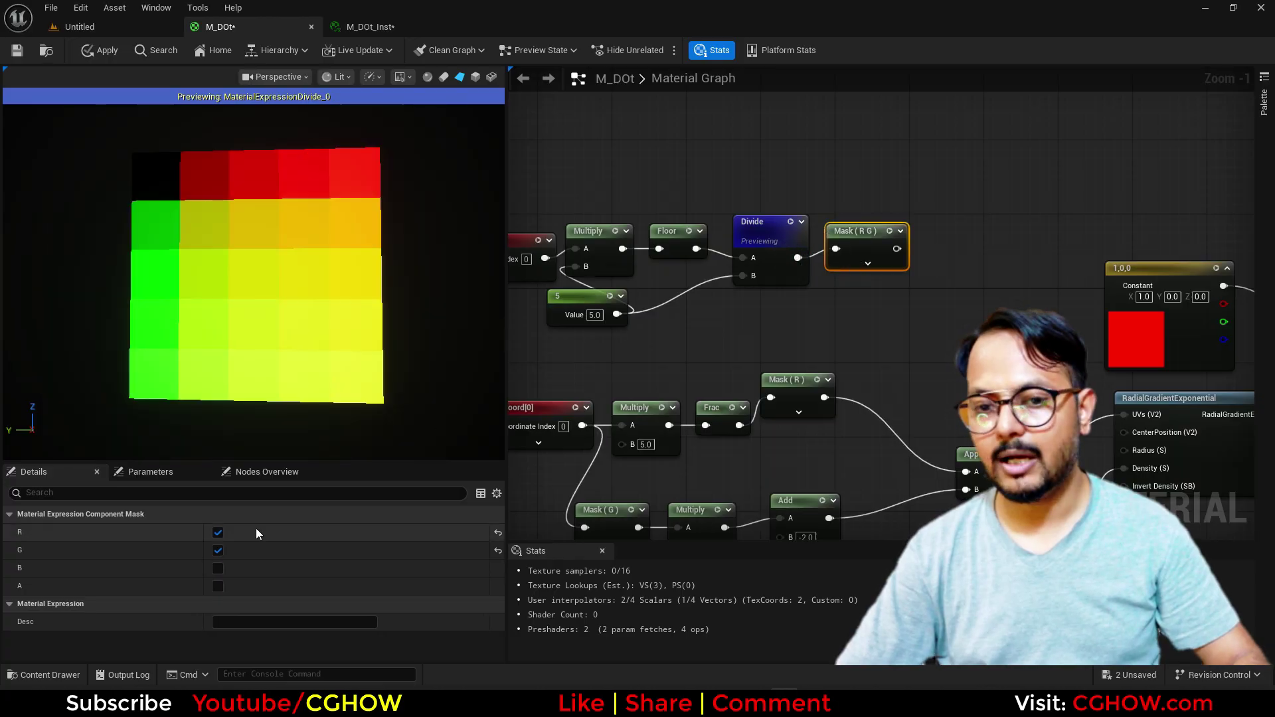
click(218, 551)
key(space)
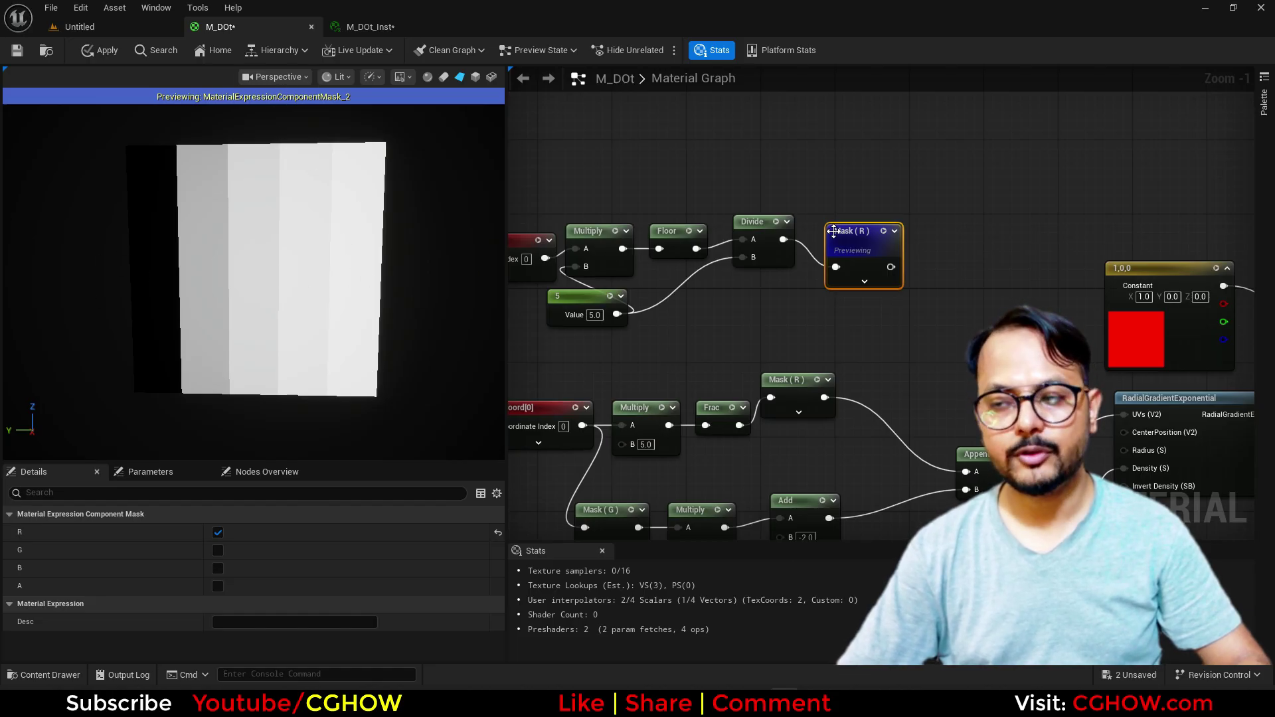
Step: Add a Saturate node fed by the previewed R mask
drag(890, 267, 917, 231)
text(sa)
click(951, 264)
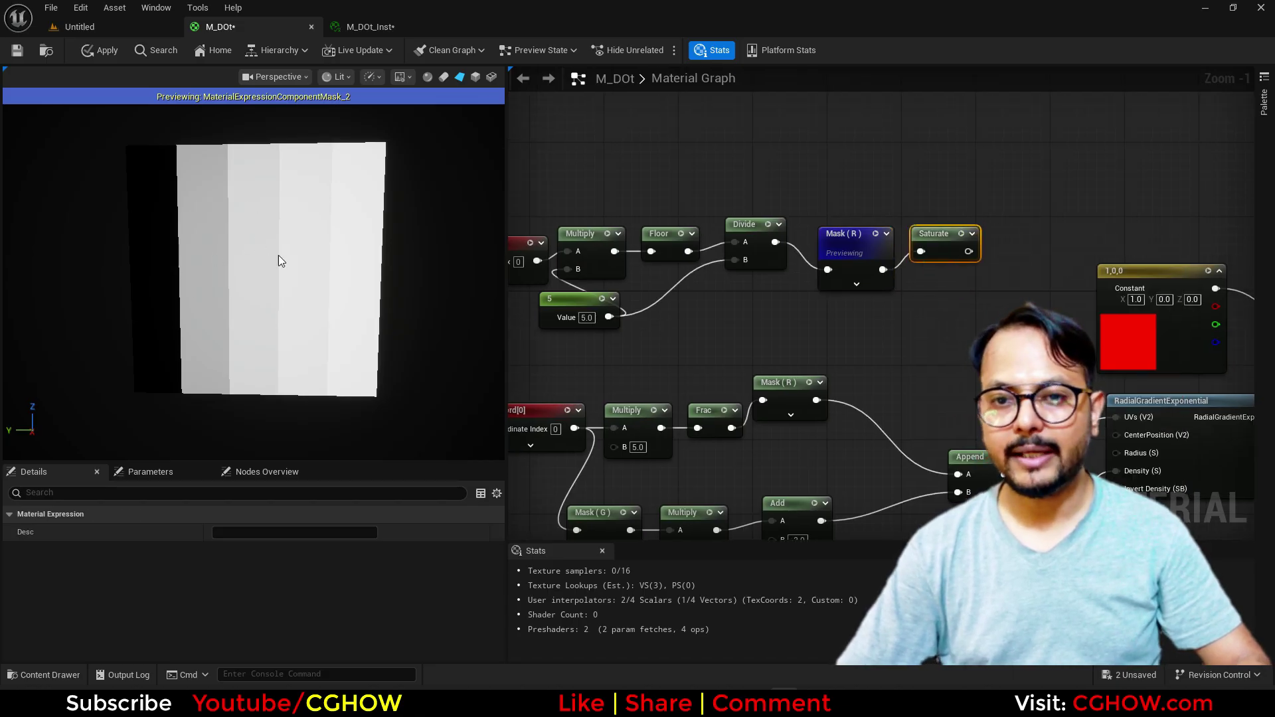
Step: Reposition the red color constant, add a HueShift node above it, and connect the constant to its Texture input
right_drag(687, 287, 710, 310)
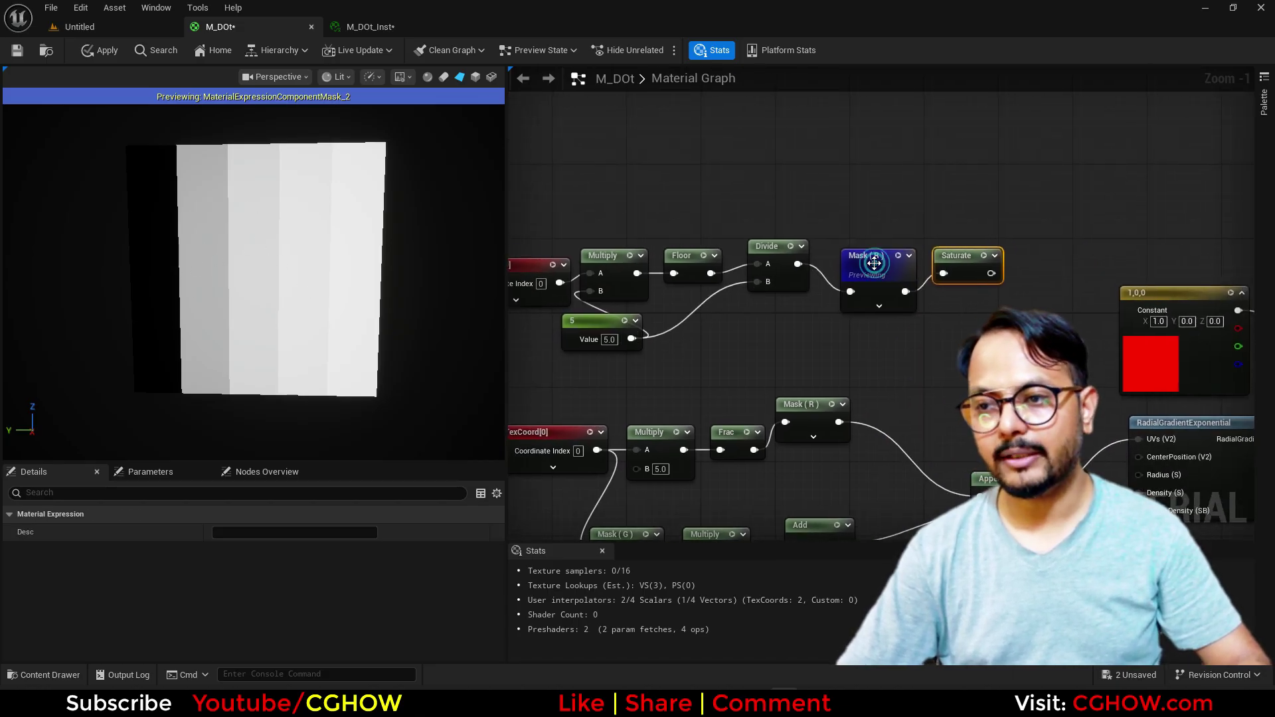
right_drag(1019, 337, 715, 301)
drag(817, 323, 715, 303)
right_click(807, 159)
text(hue)
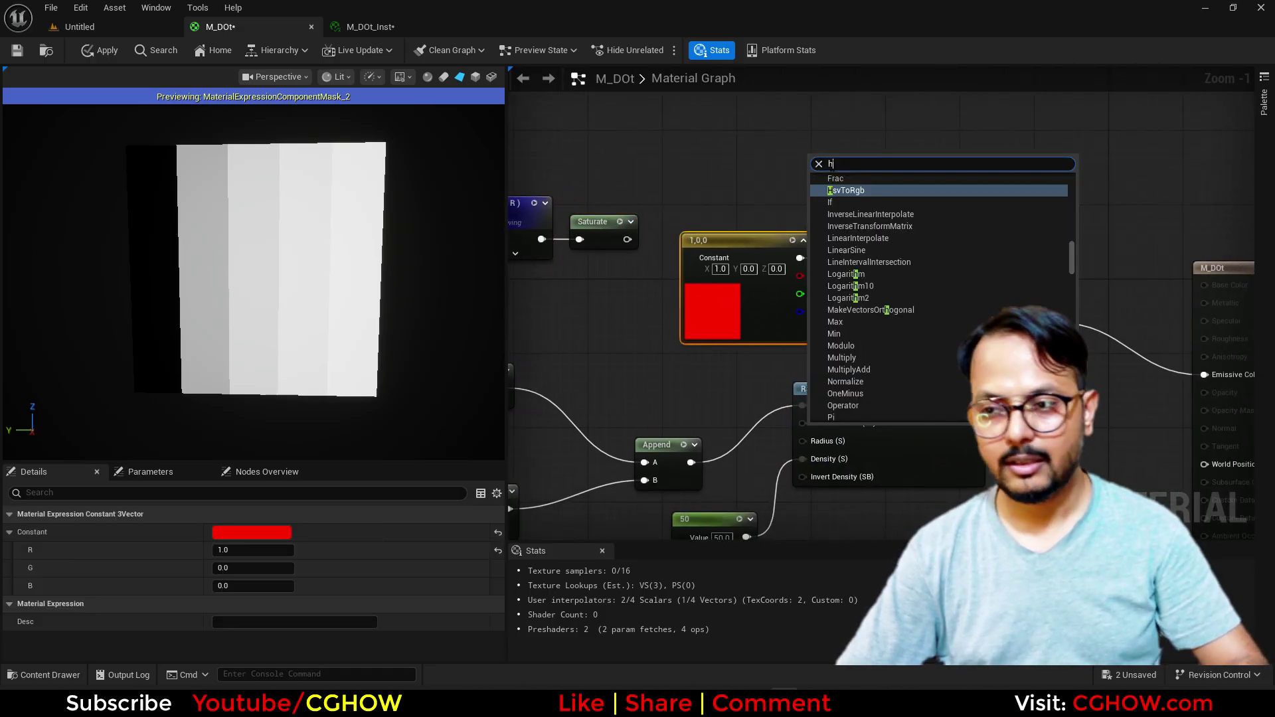
click(860, 215)
drag(800, 258, 816, 191)
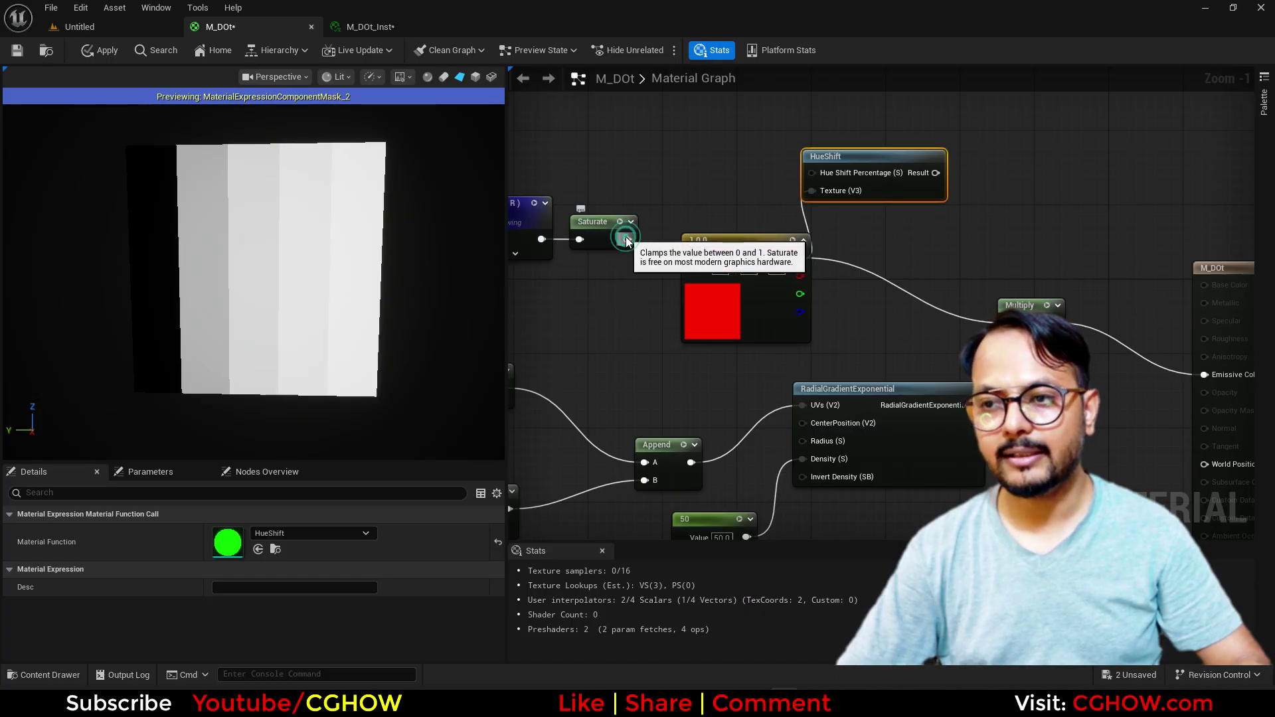
Step: Connect Saturate to Hue Shift Percentage and HueShift's Result to Multiply's A input, and stop previewing the R mask
drag(626, 240, 811, 173)
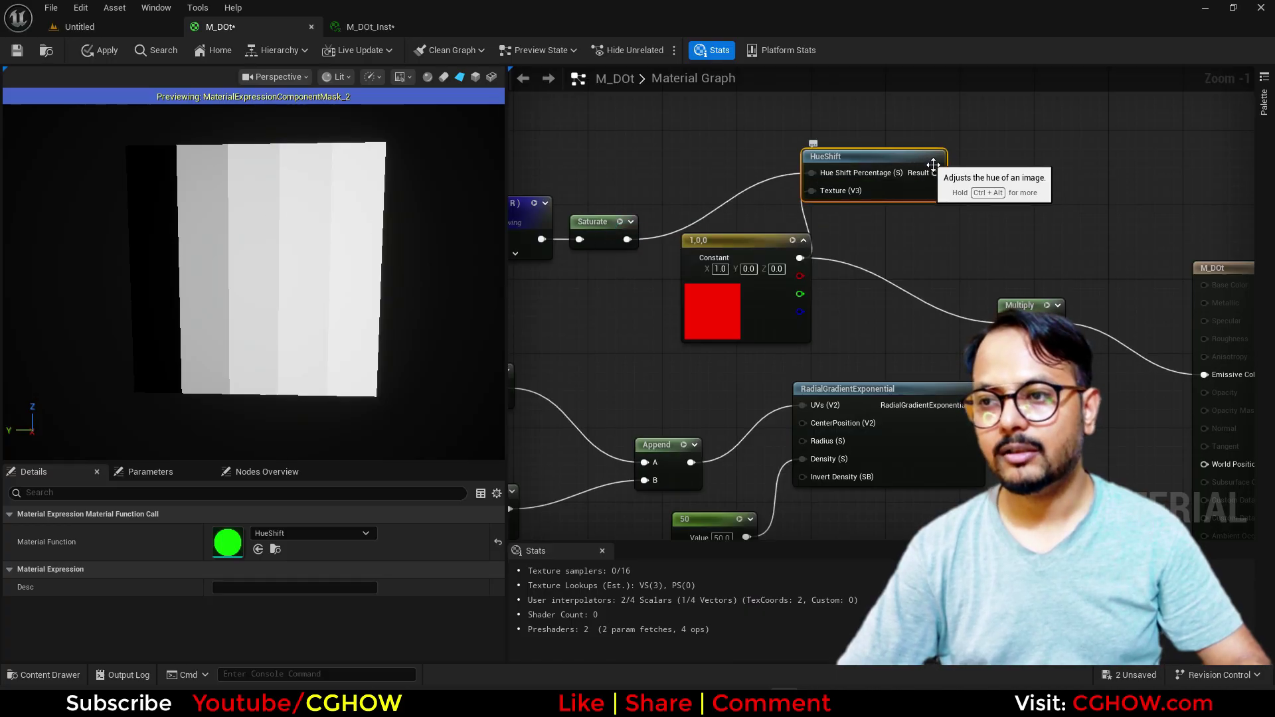
drag(936, 173, 980, 279)
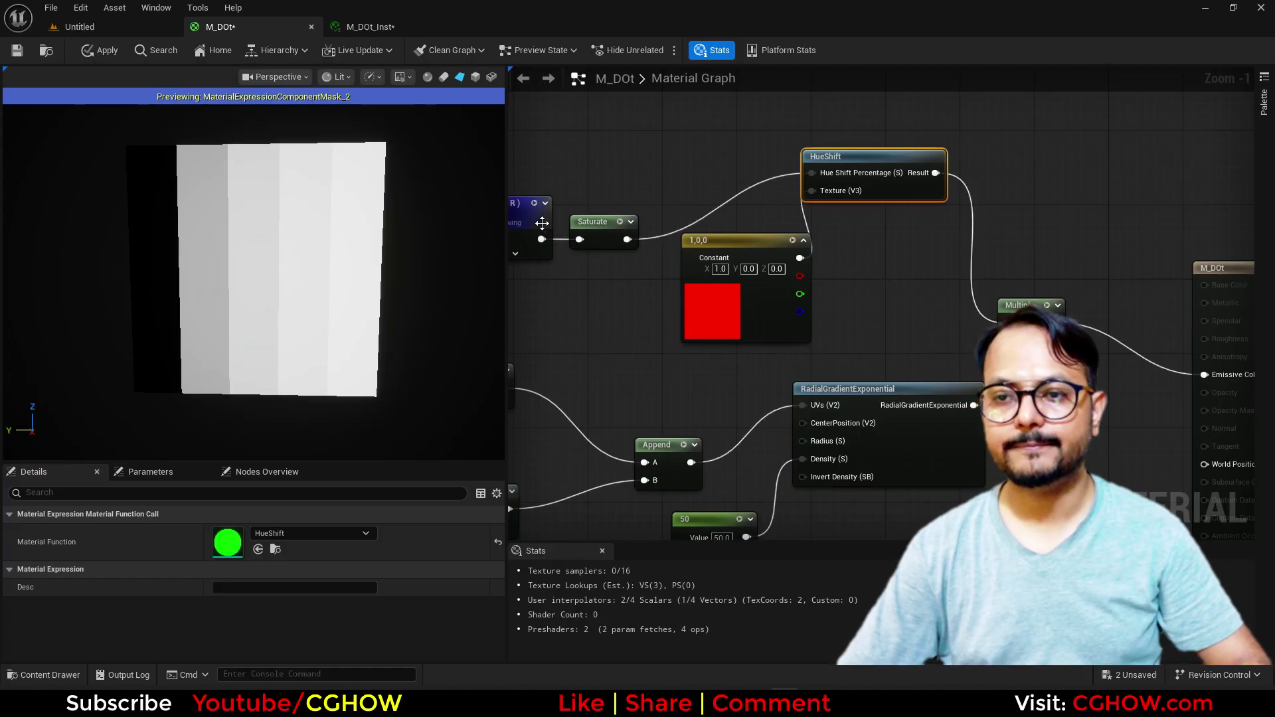
click(534, 203)
right_drag(596, 328, 682, 317)
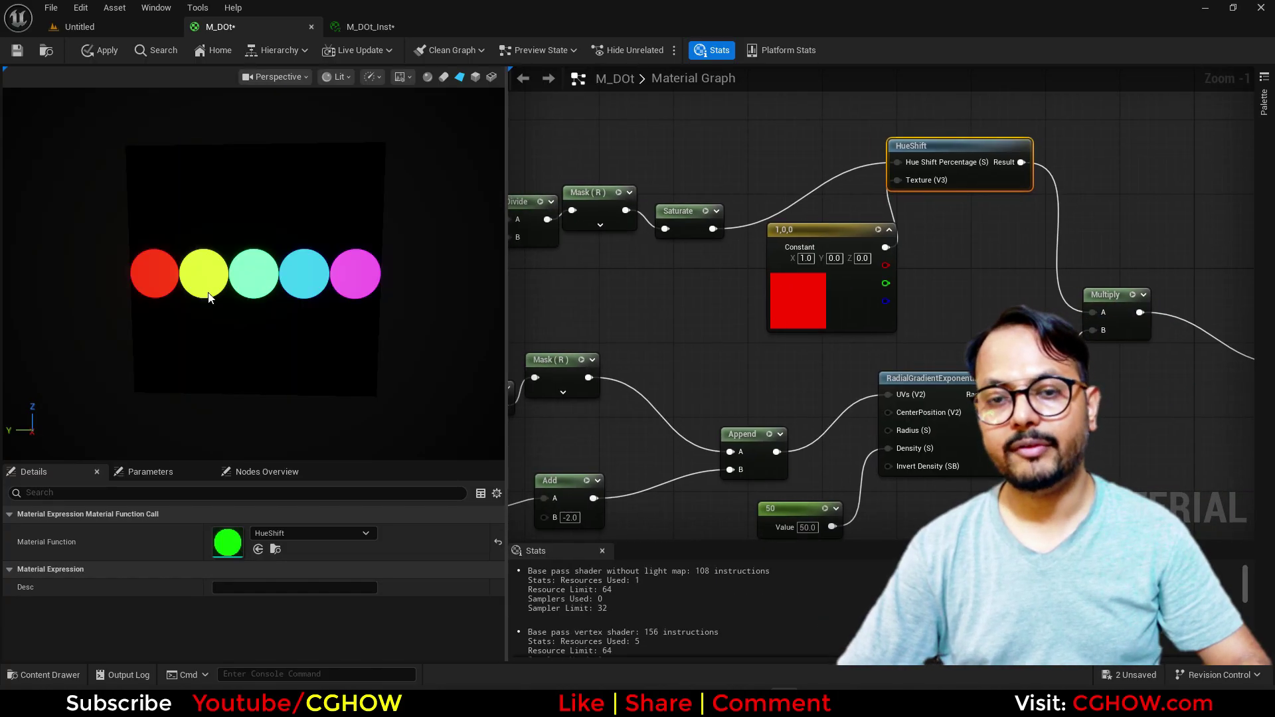
Step: Shift the red color constant slightly away from the HueShift node and clear the node selection
scroll(680, 311, down, 1)
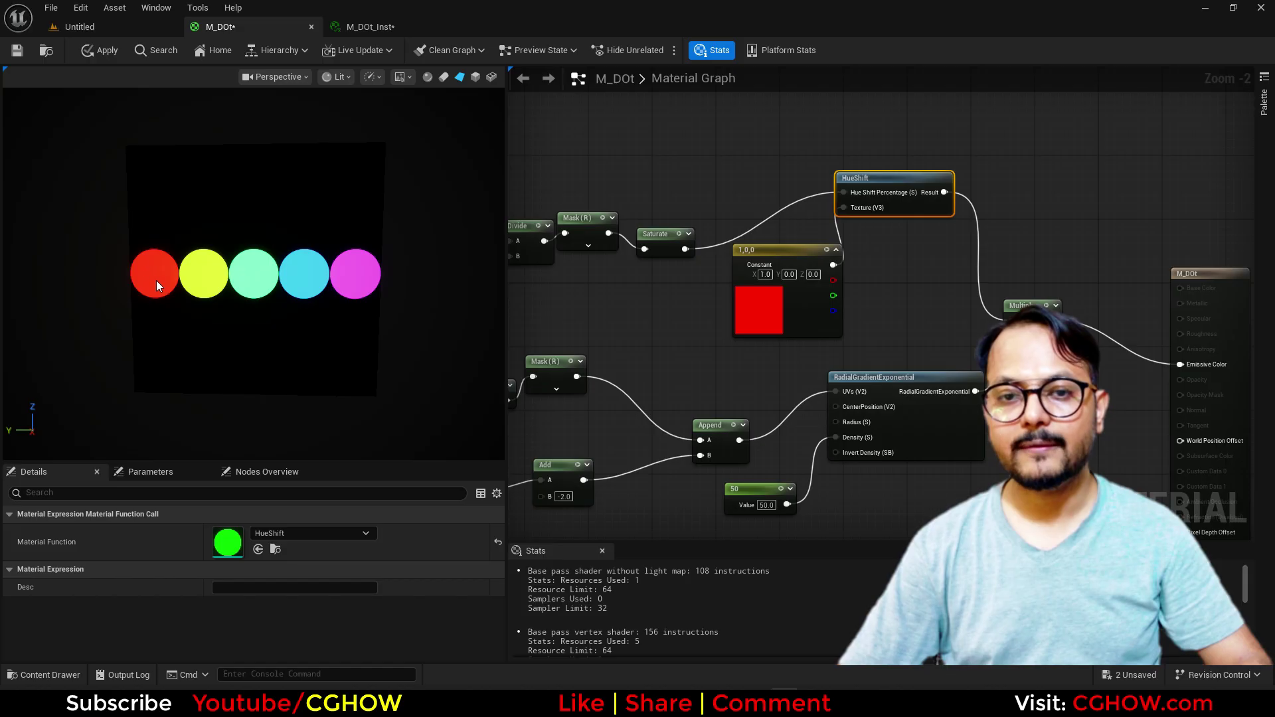
scroll(849, 309, down, 2)
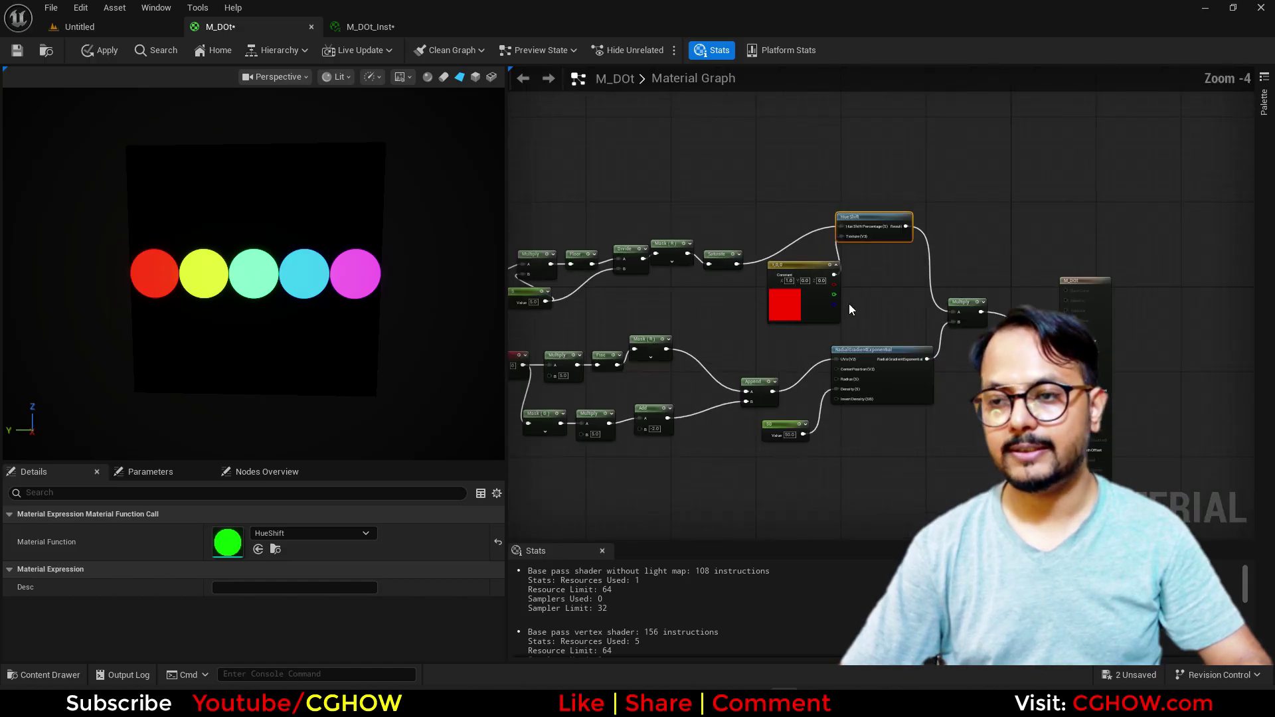
right_drag(751, 344, 853, 373)
drag(905, 339, 887, 358)
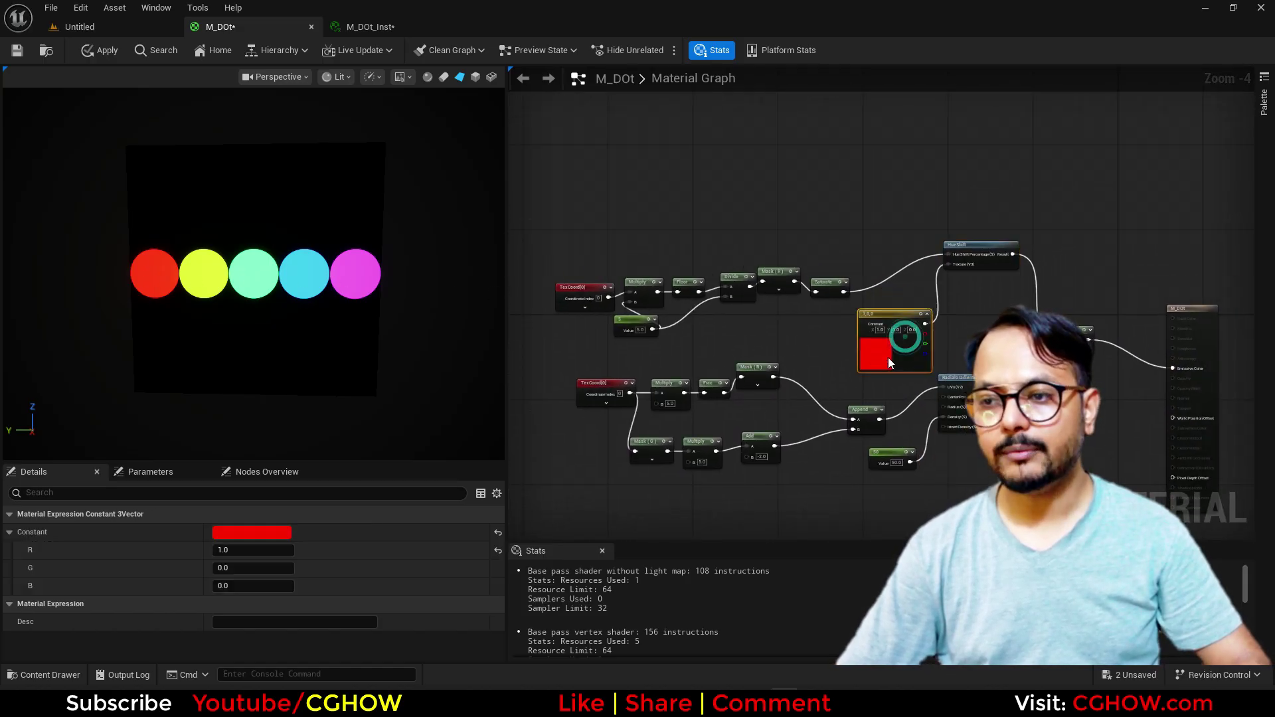
right_drag(924, 360, 750, 393)
right_drag(652, 193, 728, 279)
click(728, 279)
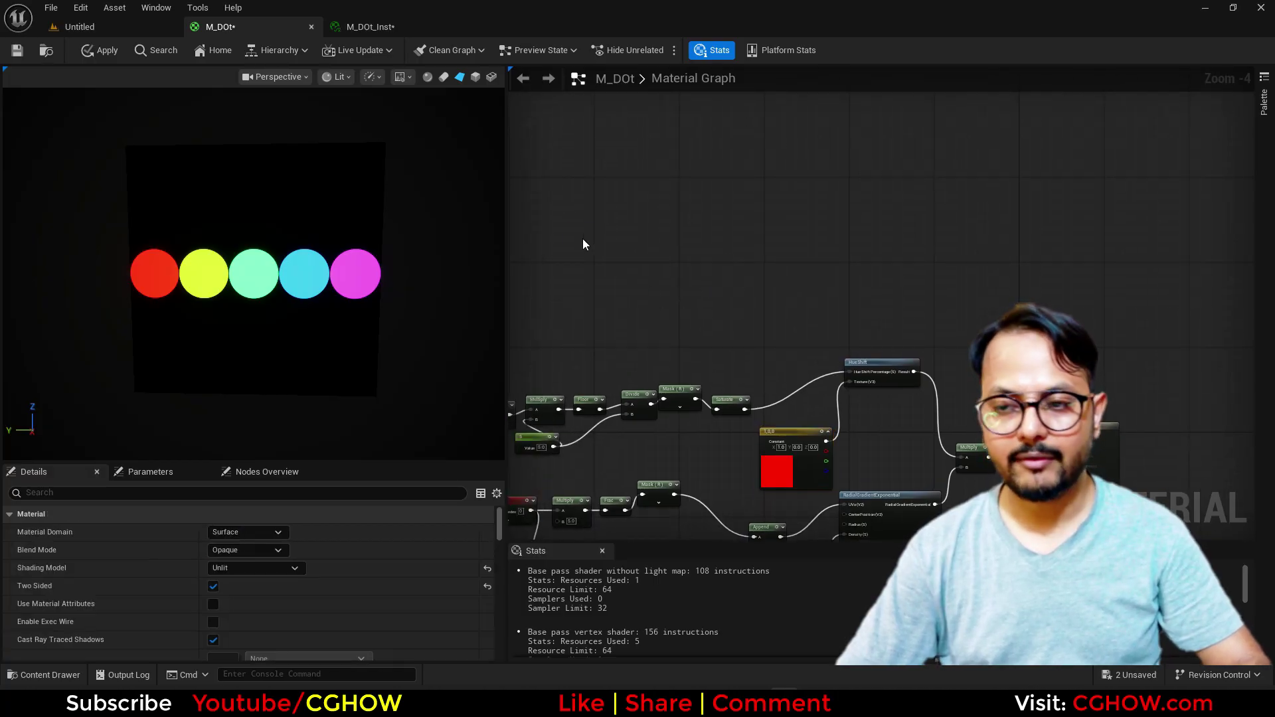
Step: Add a texture coordinate node above the existing graph, connect it to a new component mask limited to R, and preview the mask
key(u)
click(581, 239)
scroll(662, 234, up, 3)
click(661, 233)
drag(610, 261, 670, 253)
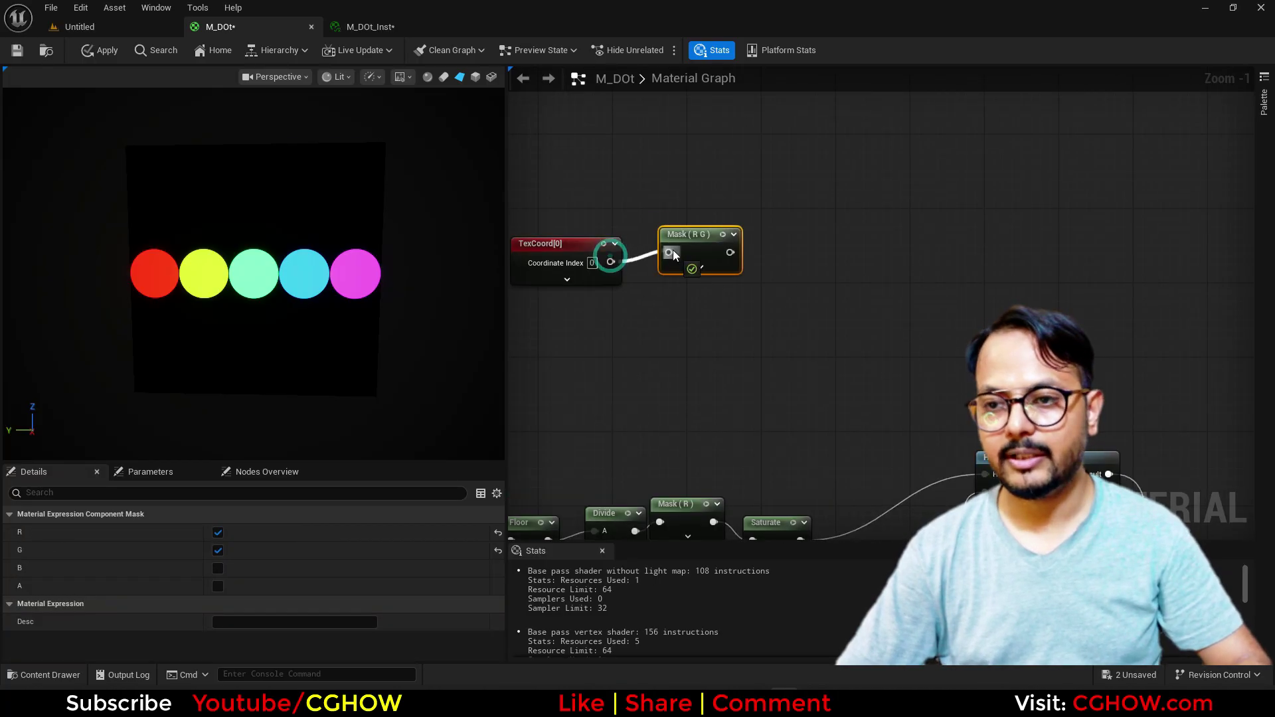
click(218, 551)
right_drag(762, 272, 741, 301)
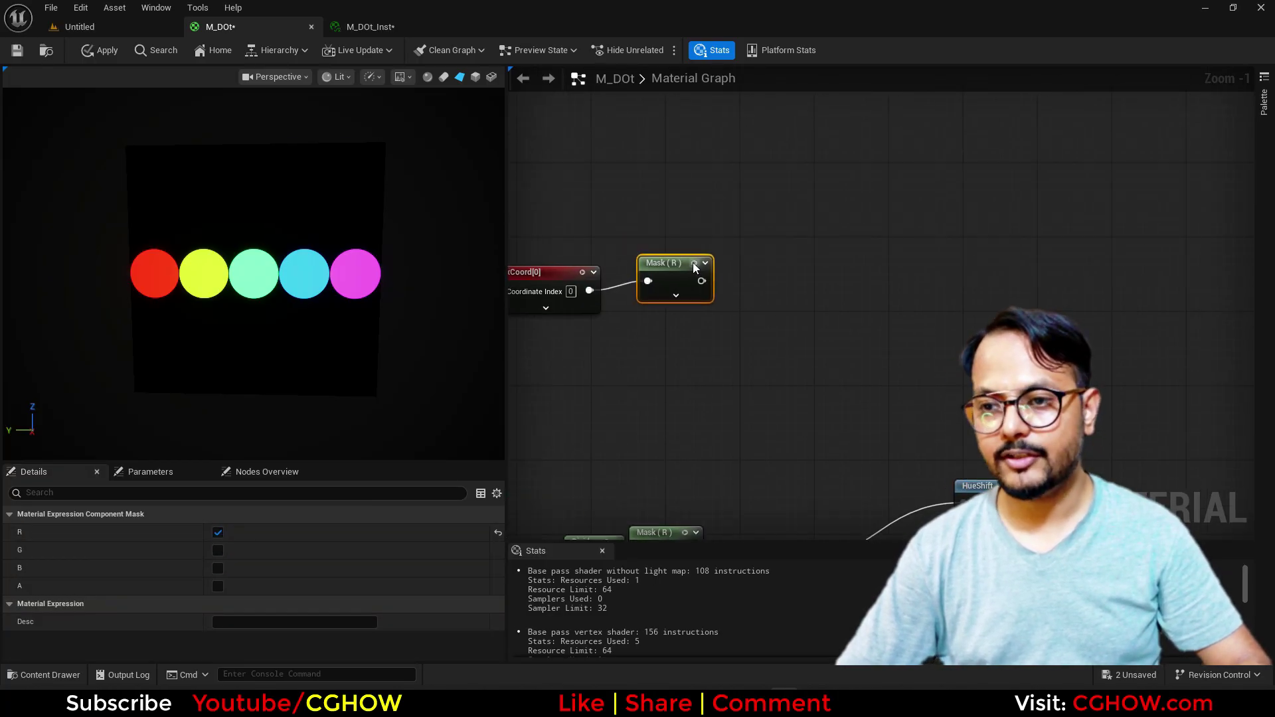
click(694, 263)
drag(658, 267, 639, 263)
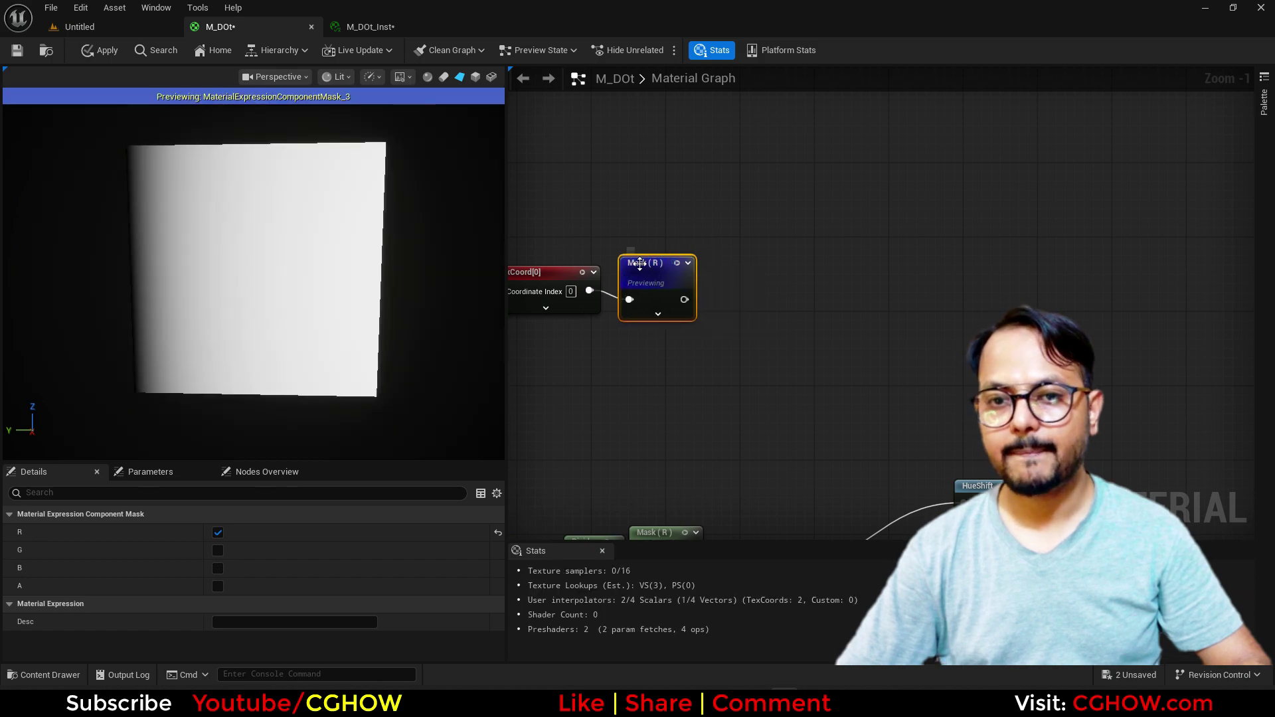
Step: Add a Step node with the new R mask feeding Y, set its X to 0.2, and preview it
right_click(731, 270)
text(step)
click(747, 310)
drag(684, 299, 732, 292)
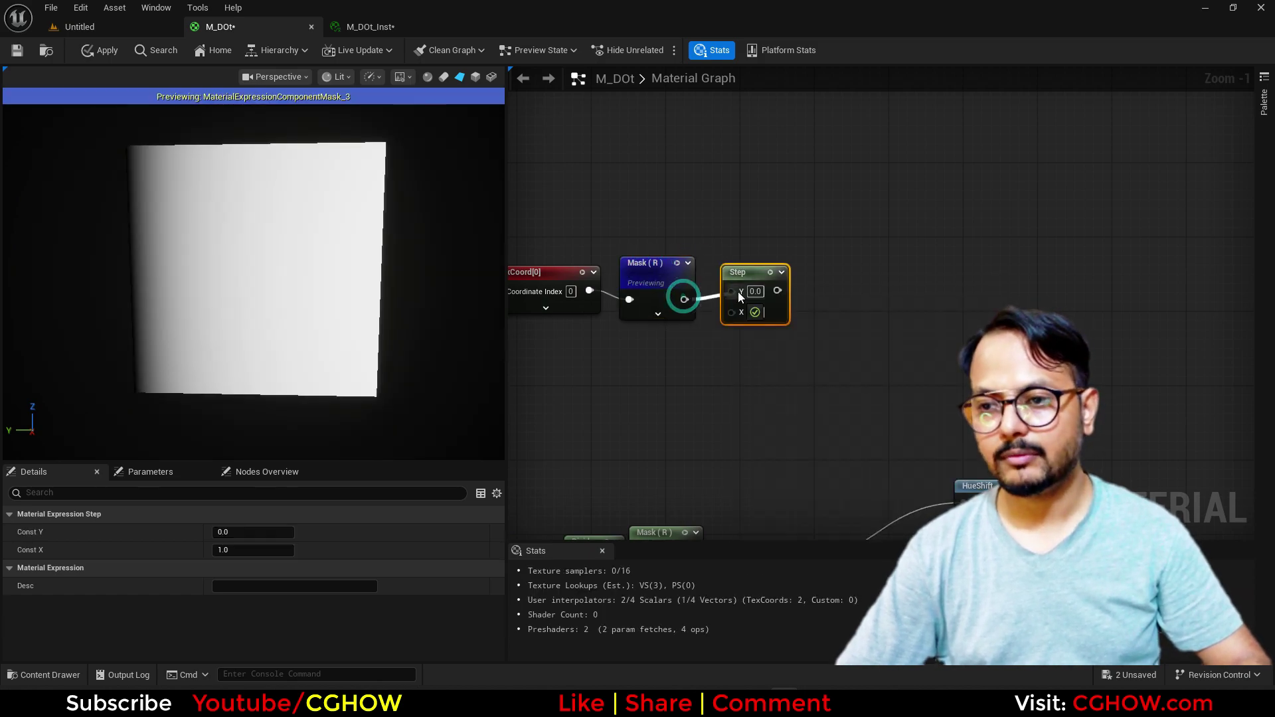
right_drag(659, 443, 716, 417)
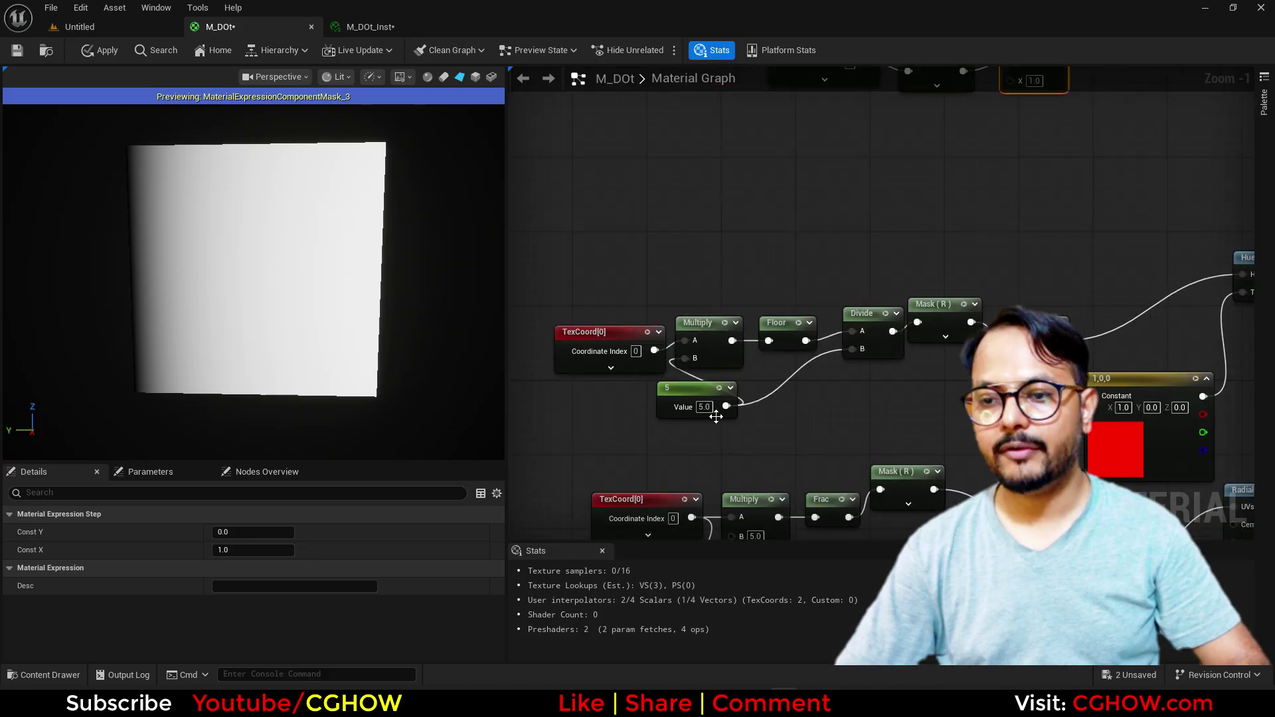
right_drag(847, 267, 680, 502)
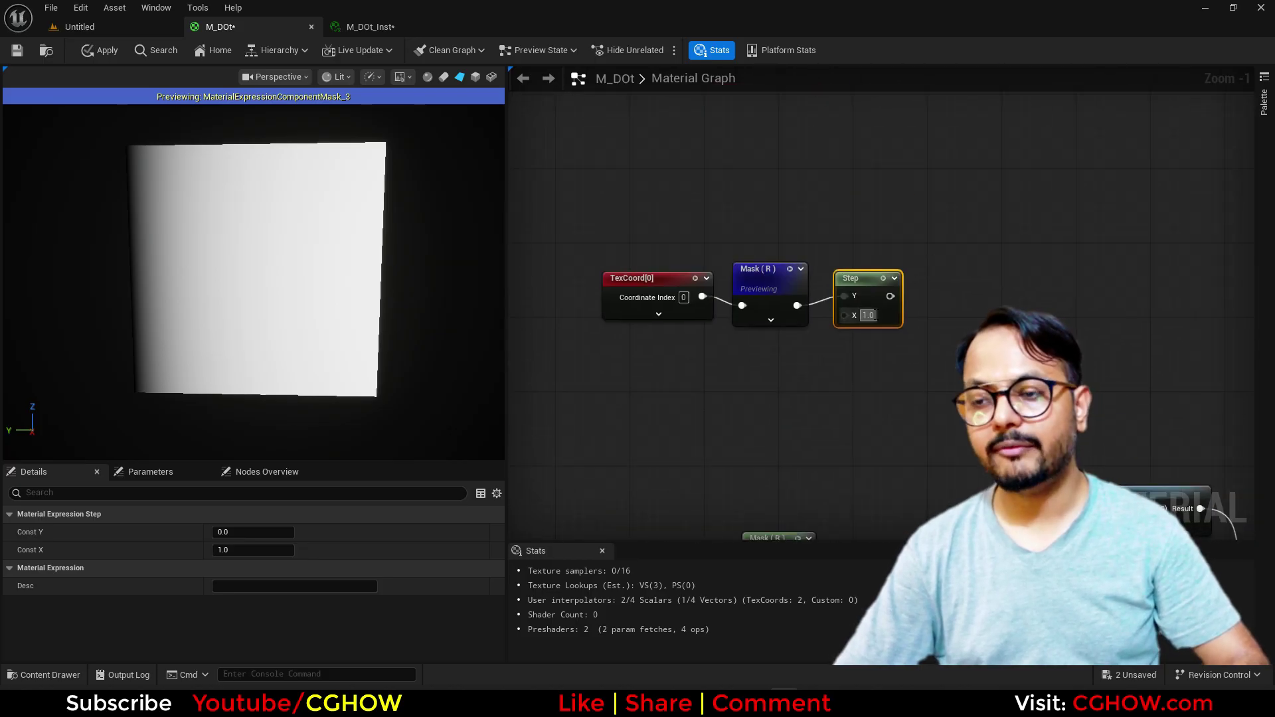
click(868, 315)
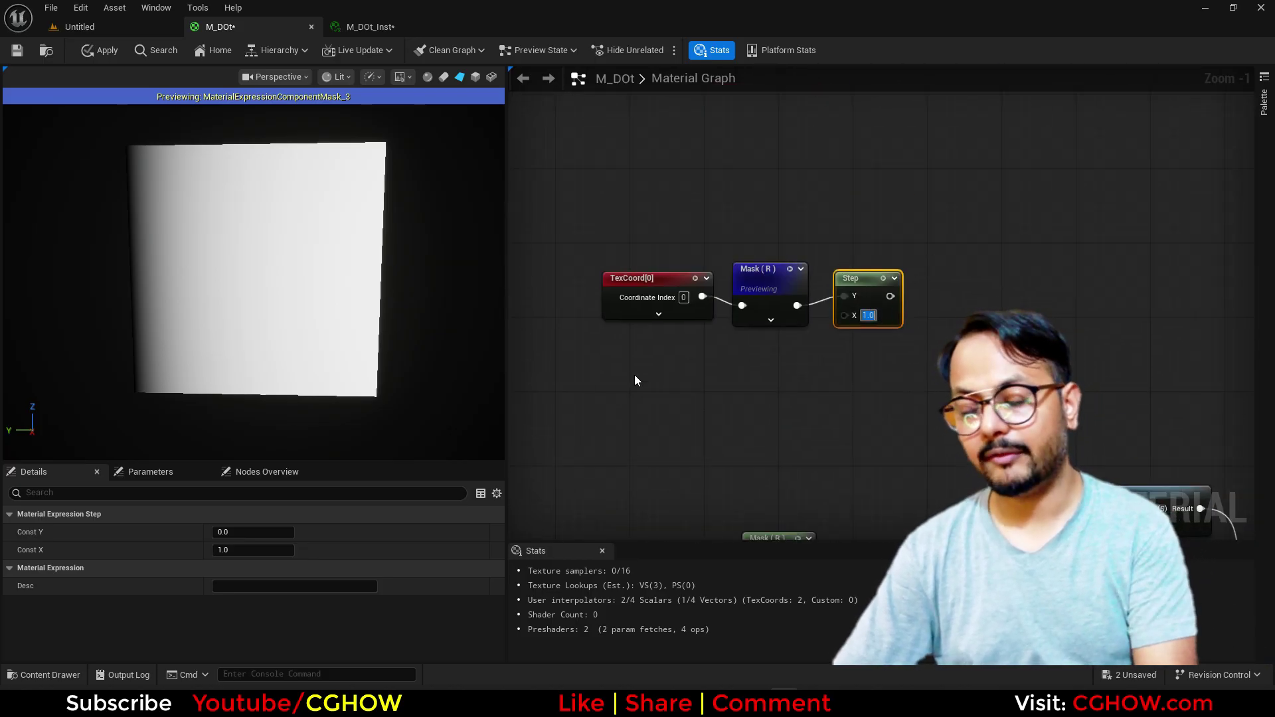
text(0.2)
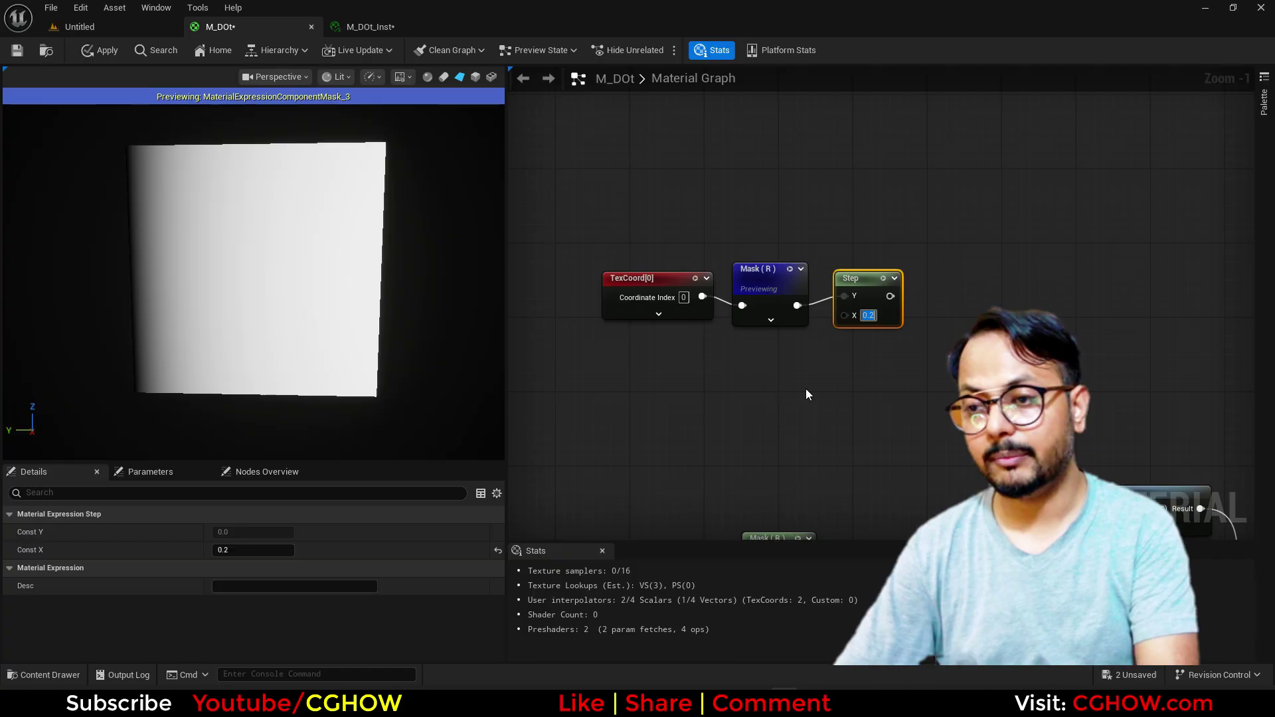
click(883, 279)
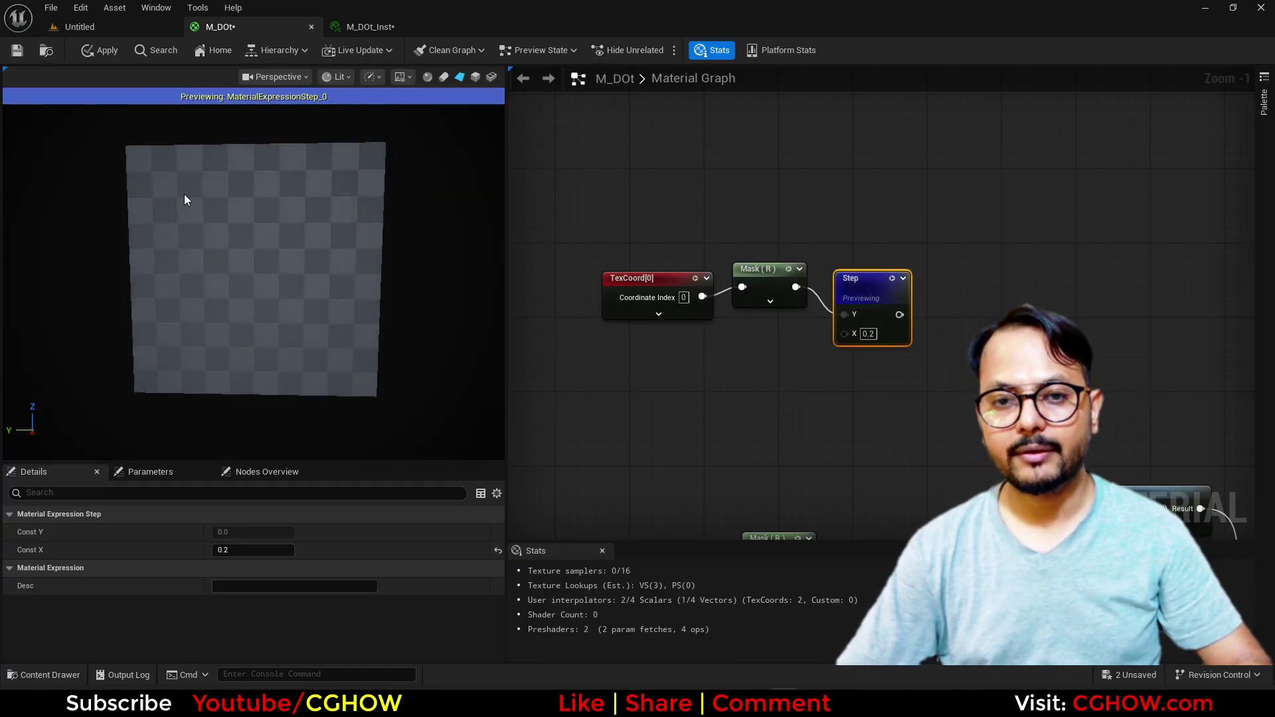
Step: Add an Add node taking Step in A and the colored dots' Multiply in B, and connect it to Emissive Color
right_drag(1163, 460, 938, 253)
scroll(874, 292, down, 2)
right_drag(1053, 301, 971, 315)
click(980, 260)
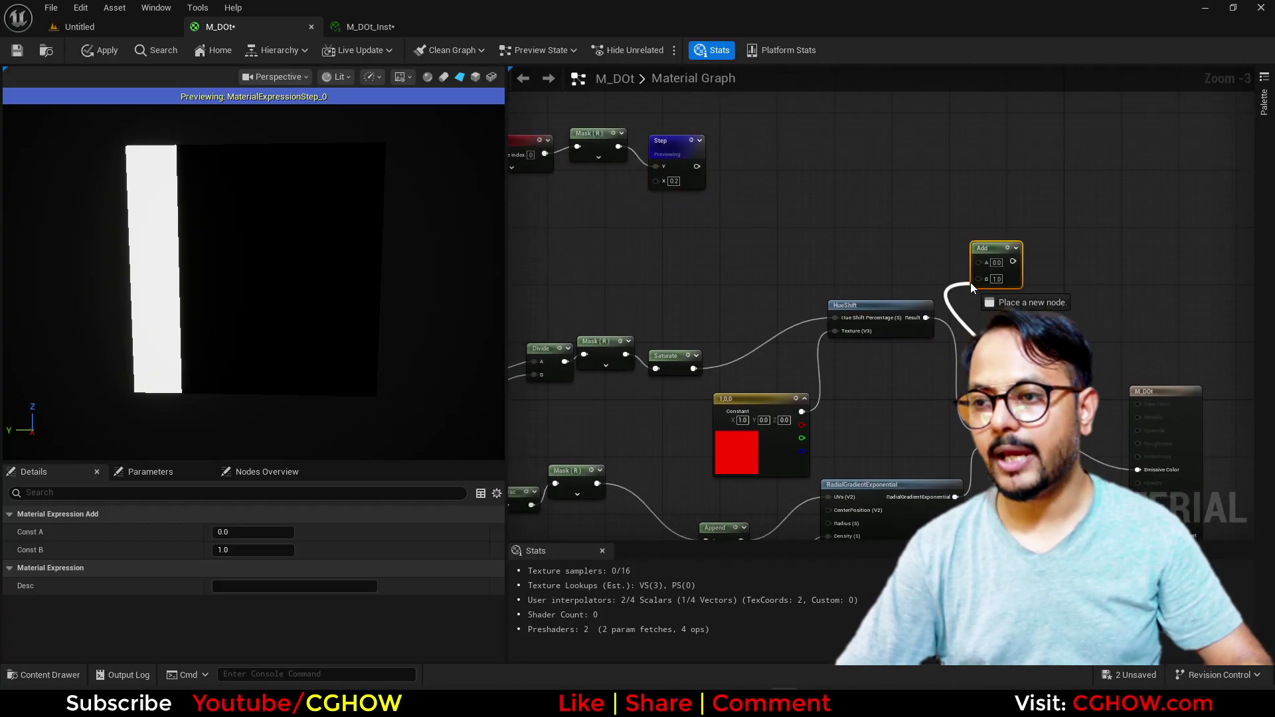
drag(852, 240, 697, 166)
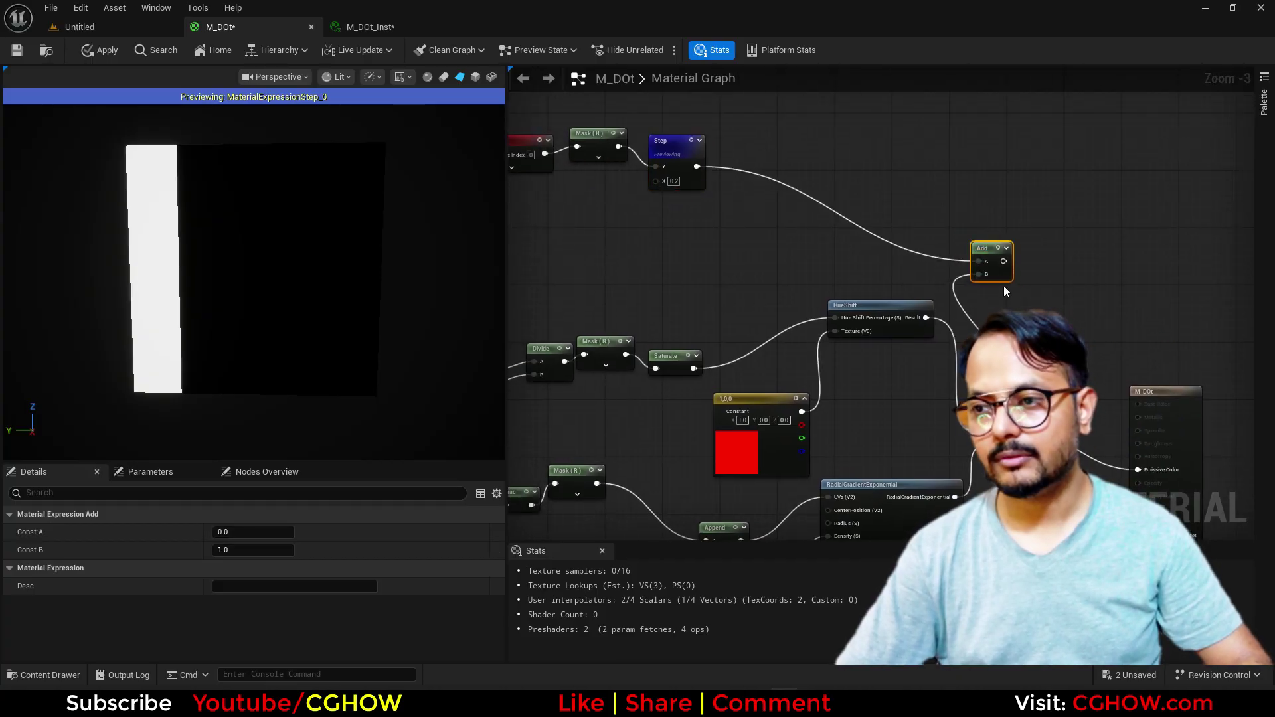
drag(1003, 261, 1155, 471)
right_drag(715, 252, 778, 222)
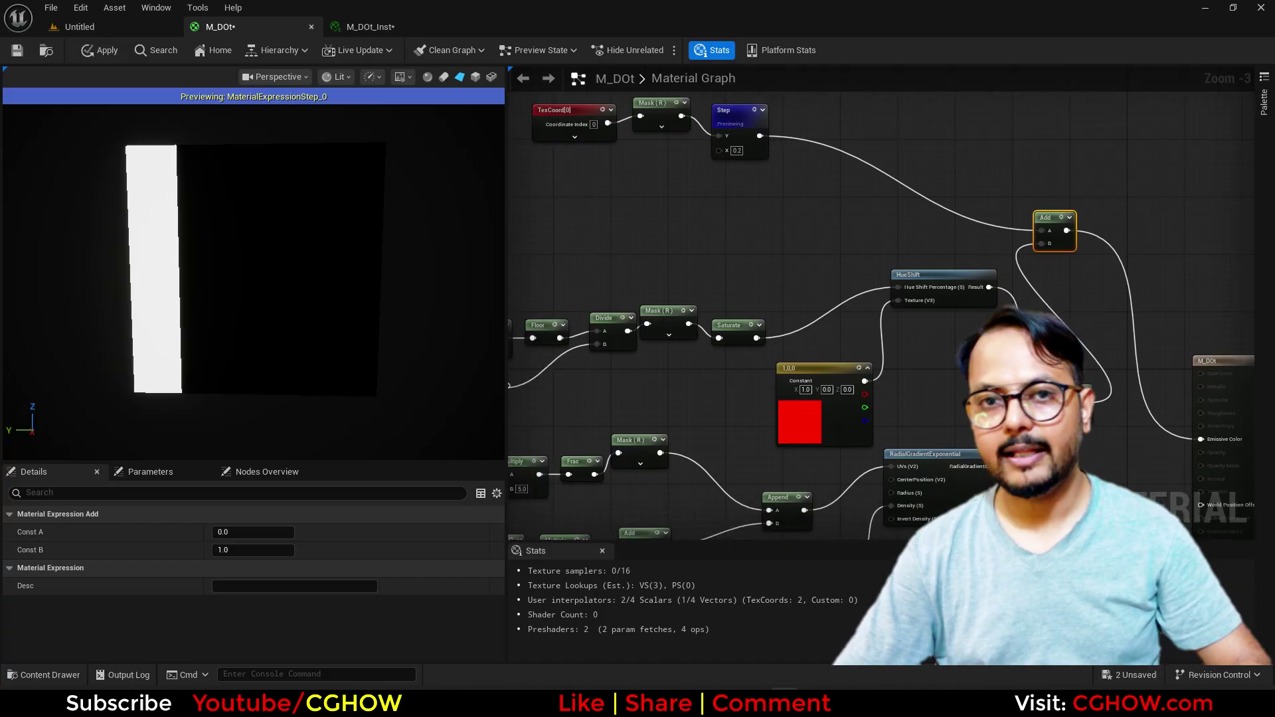
Step: Apply the material changes and check the result in M_DOt_Inst, returning to M_DOt
click(91, 53)
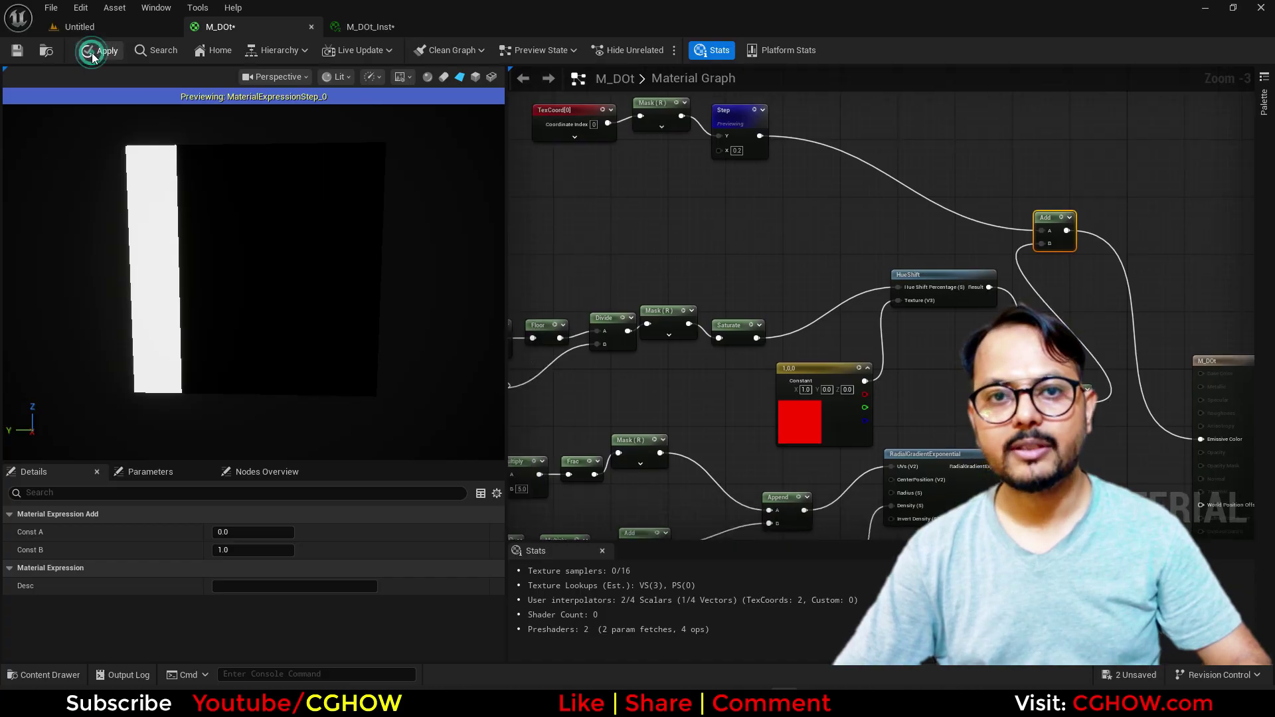
click(369, 25)
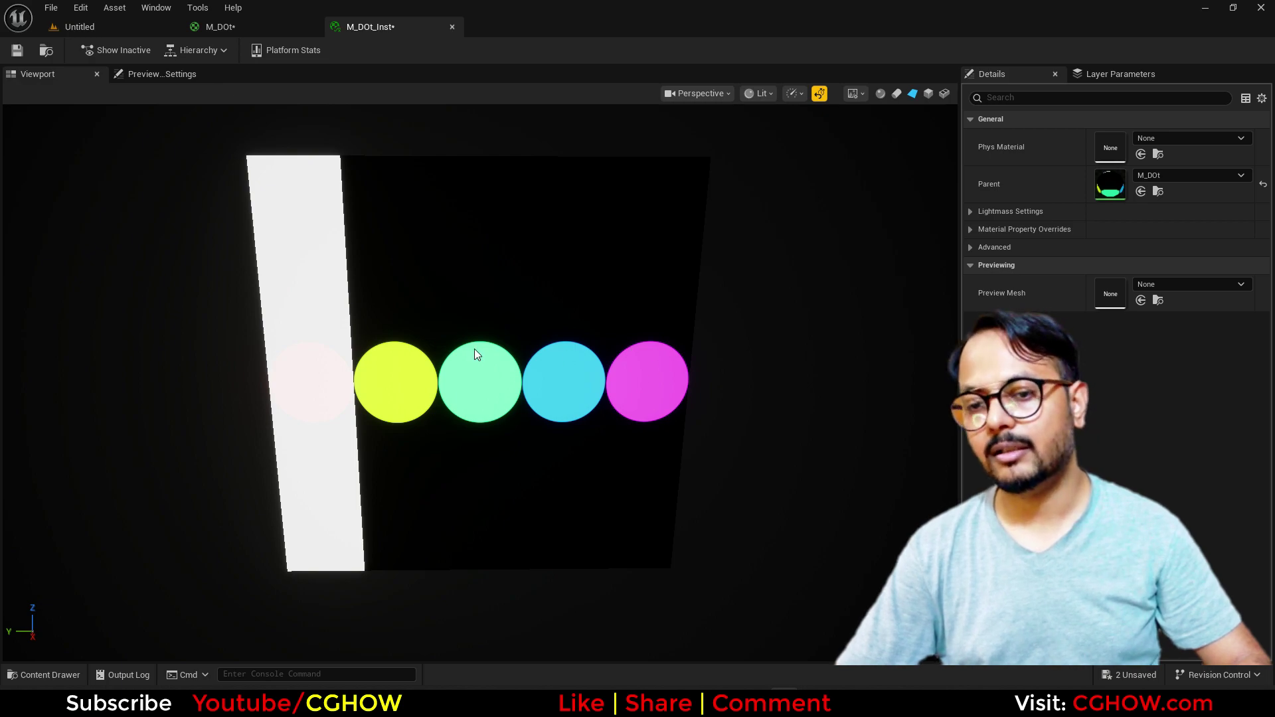
click(250, 26)
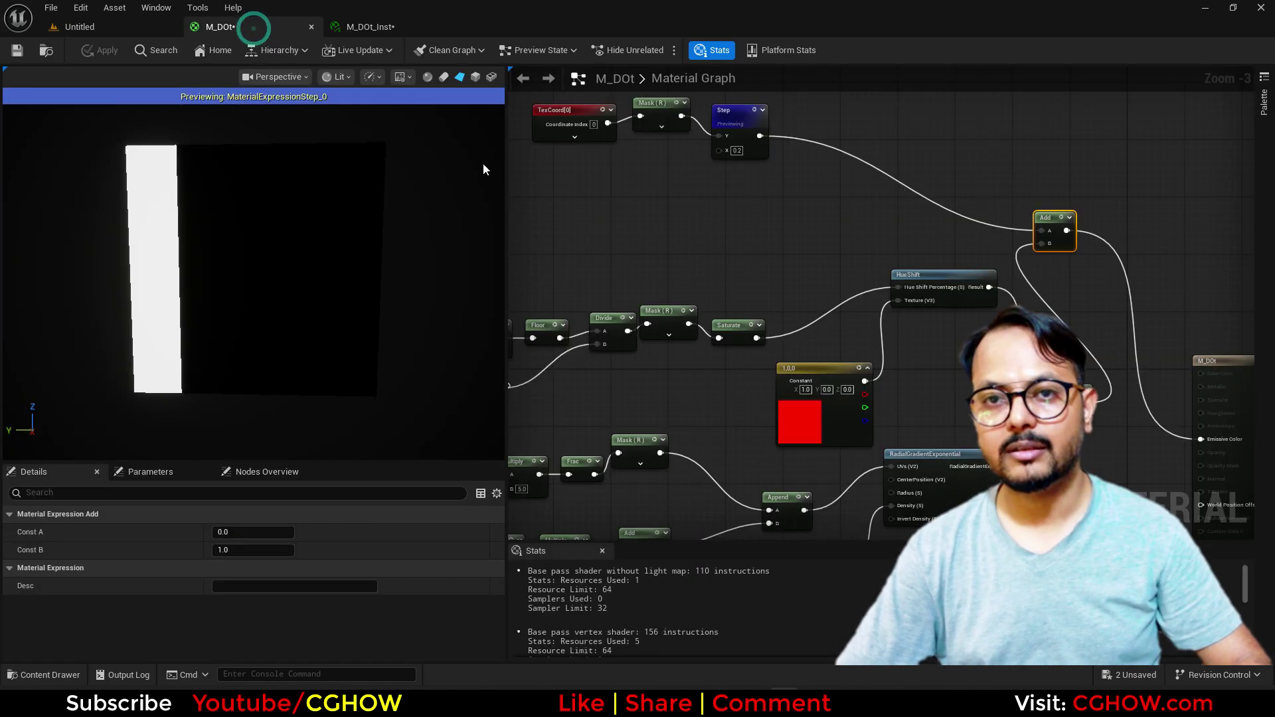
Step: Create an Add node between the upper R mask and Step, with the mask feeding its A input
right_drag(682, 258, 808, 310)
scroll(800, 210, up, 3)
drag(692, 129, 728, 245)
key(a)
click(721, 215)
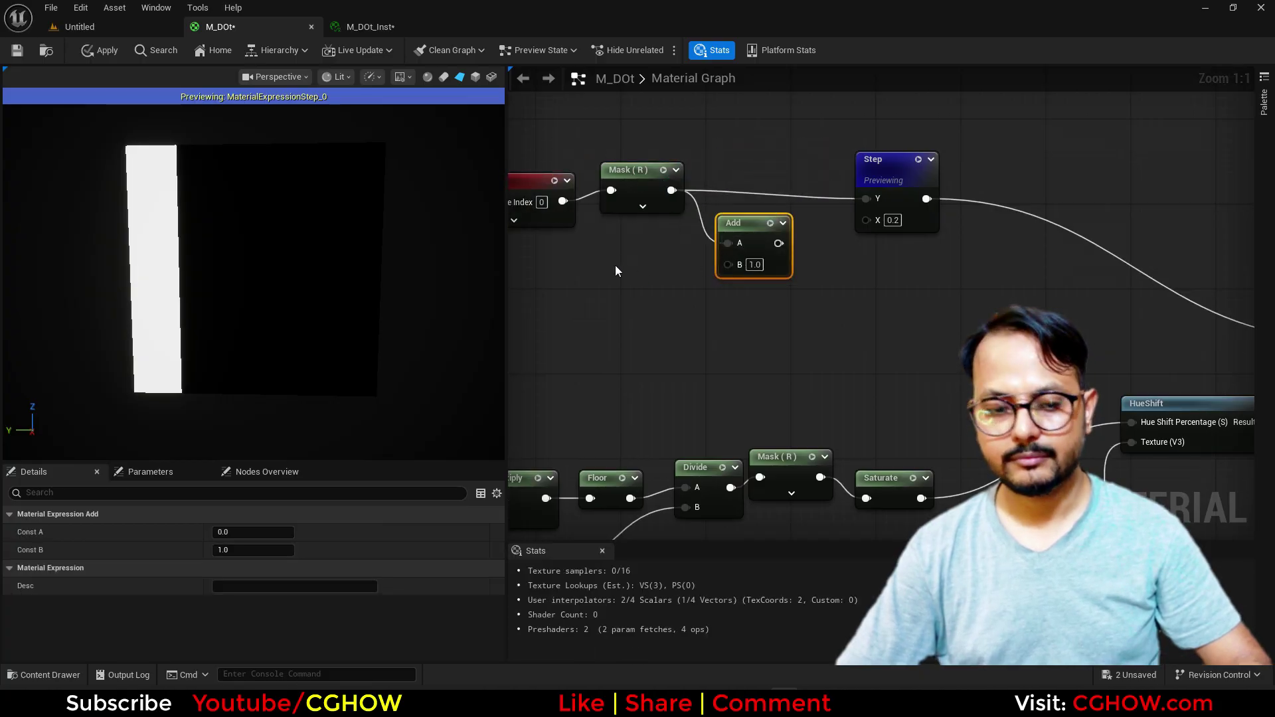
Step: Create a scalar parameter below the upper R mask and name it select
key(s)
click(592, 260)
text(offset)
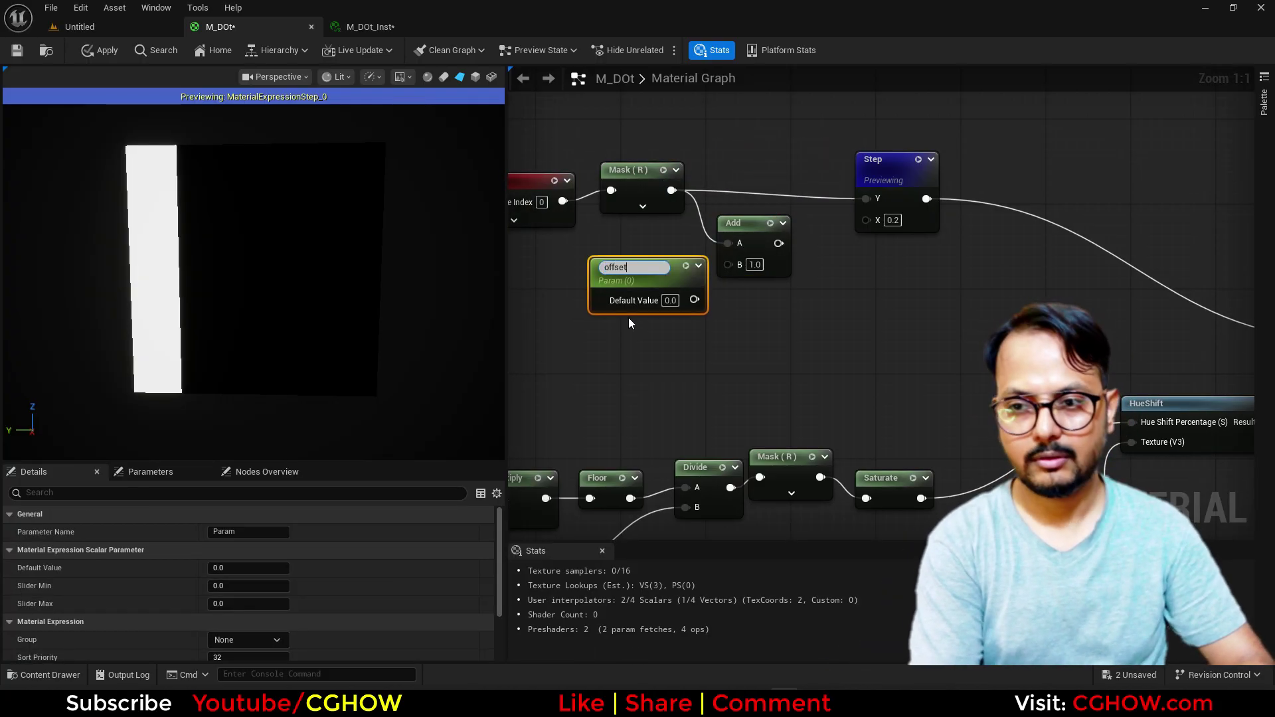
key(Return)
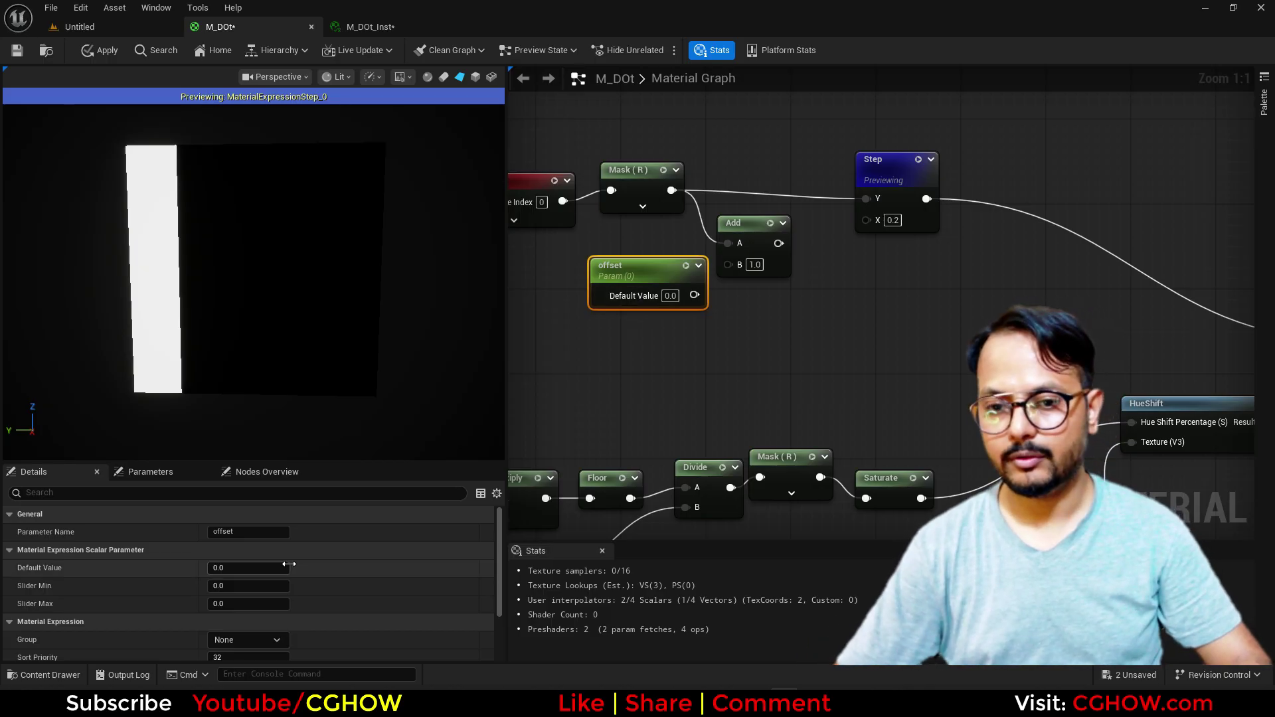
click(245, 531)
text(select)
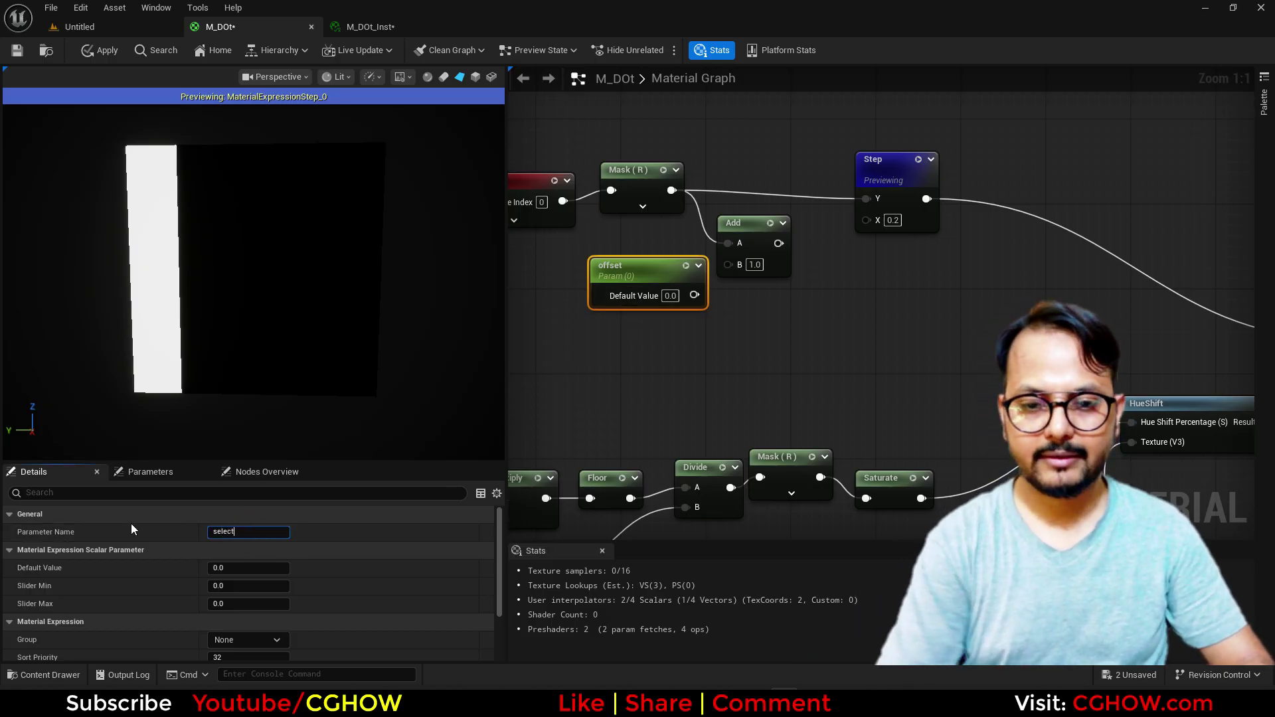
key(Return)
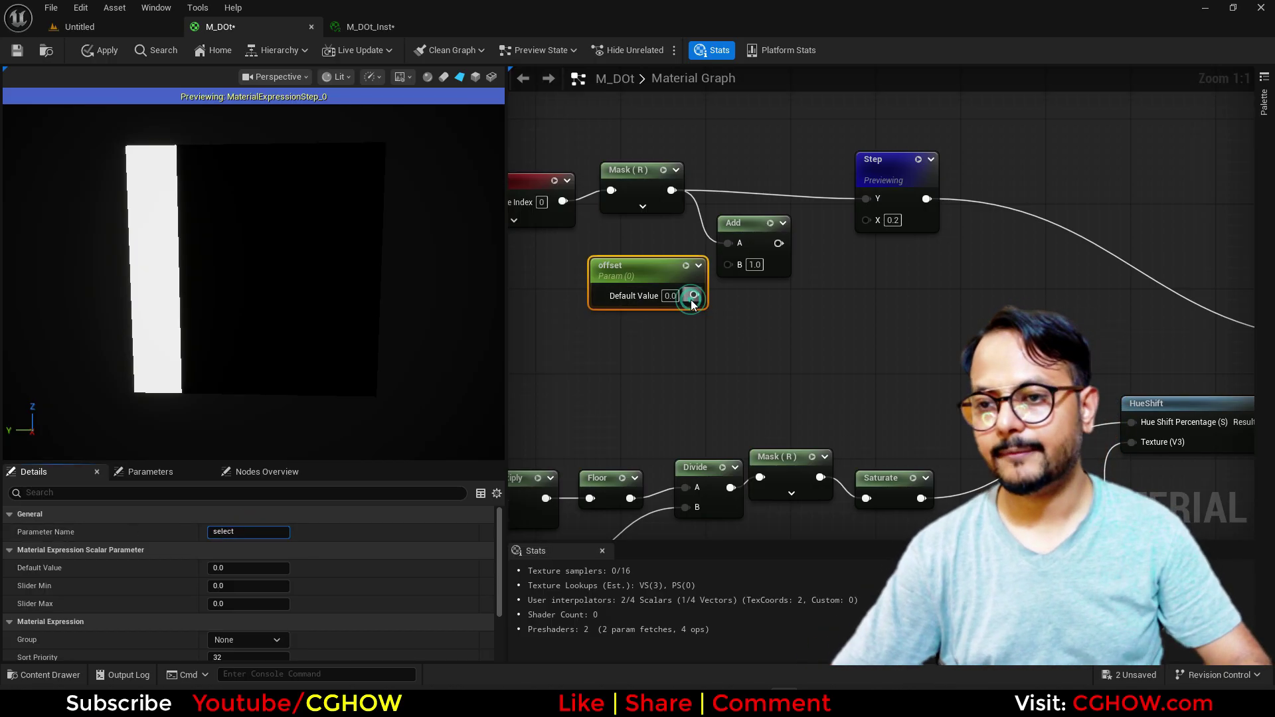
Step: Connect select to the new Add node's B input and Add's output to Step's Y, and apply the material
drag(693, 295, 767, 245)
drag(861, 206, 865, 198)
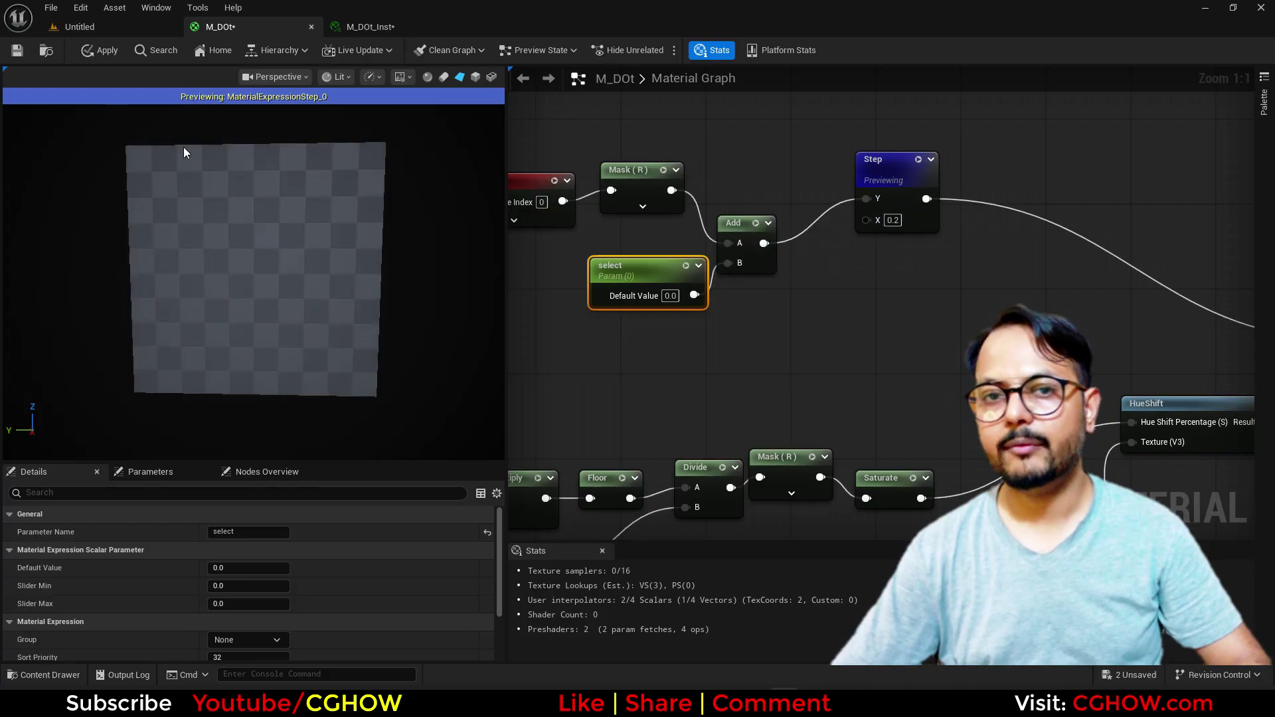
click(100, 51)
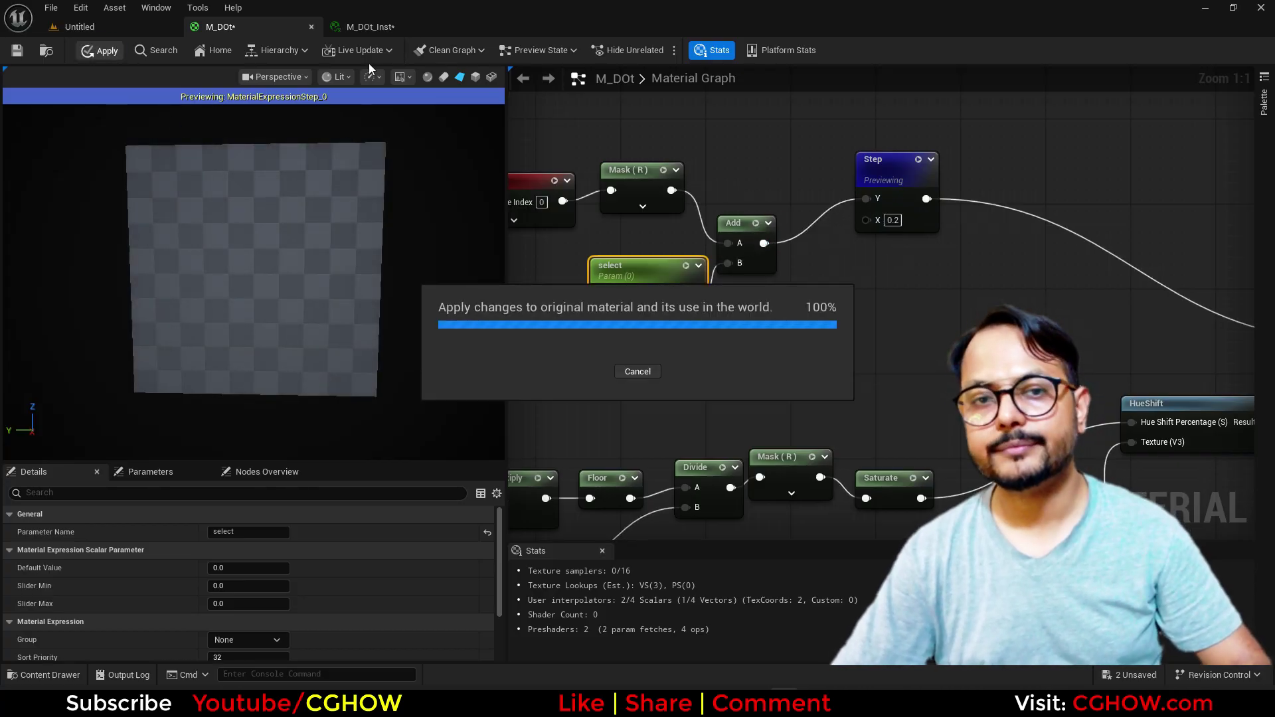
Step: Enable the select parameter override in M_DOt_Inst and scrub its value to about -0.624
click(373, 32)
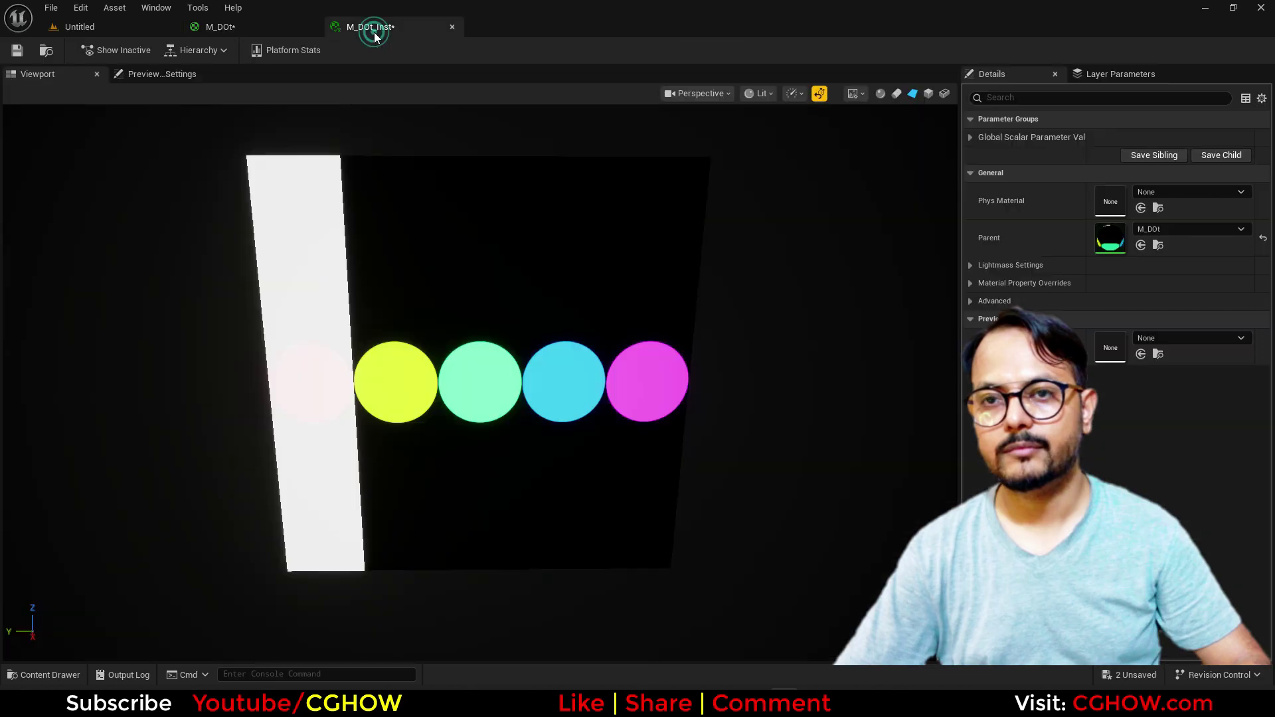
click(969, 138)
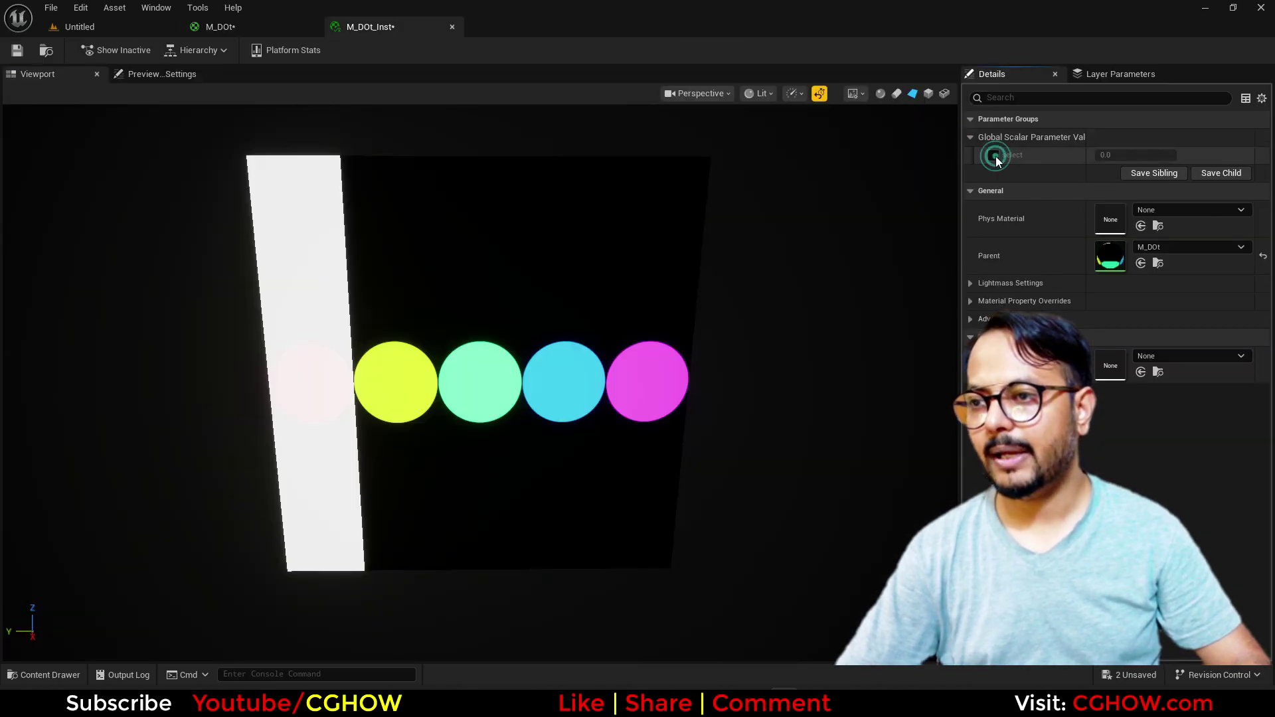
click(994, 156)
drag(1130, 162, 356, 373)
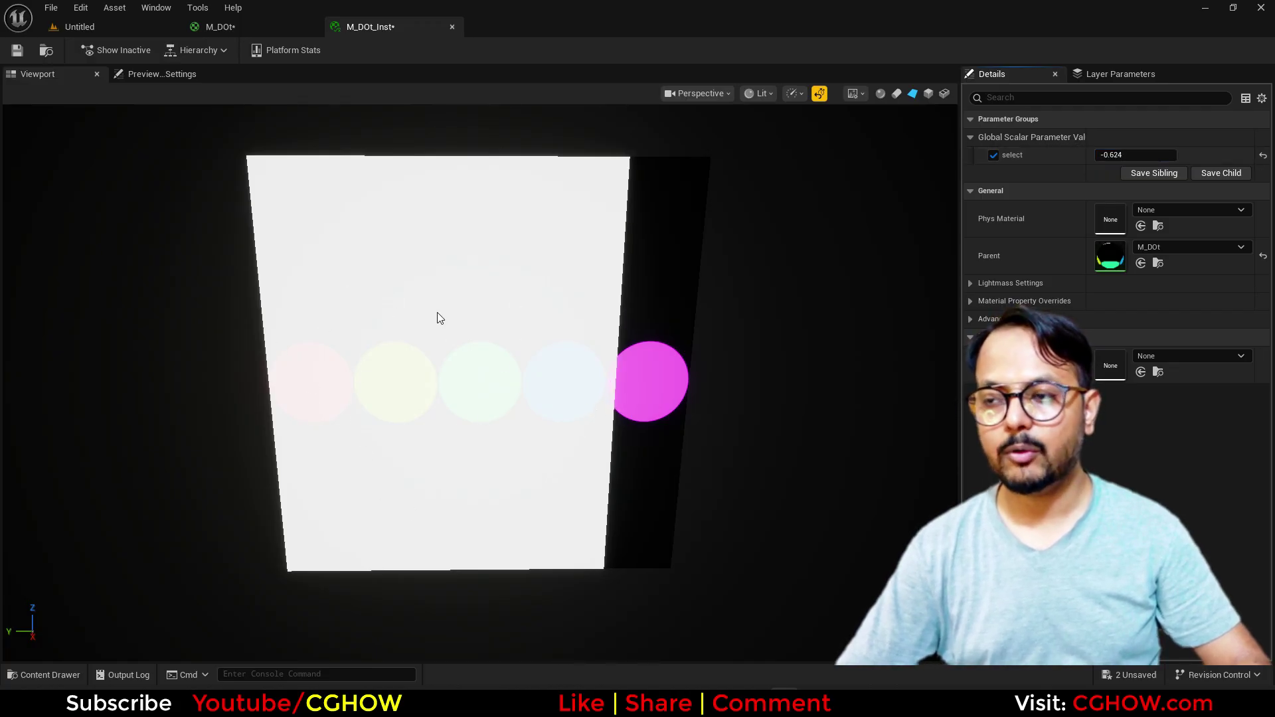
Step: Insert a Frac node between Add and Step's Y input in M_DOt, making room for it, and apply the material
click(222, 28)
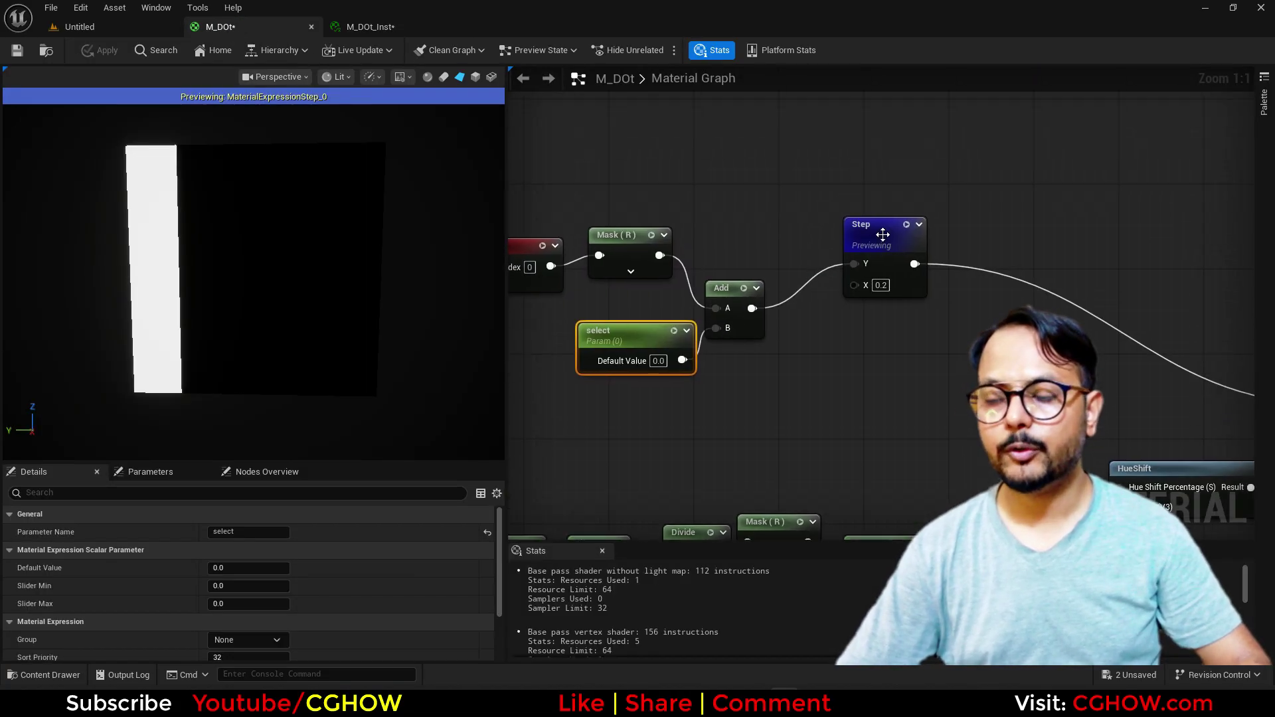
drag(882, 234, 955, 265)
drag(752, 308, 776, 290)
text(fra)
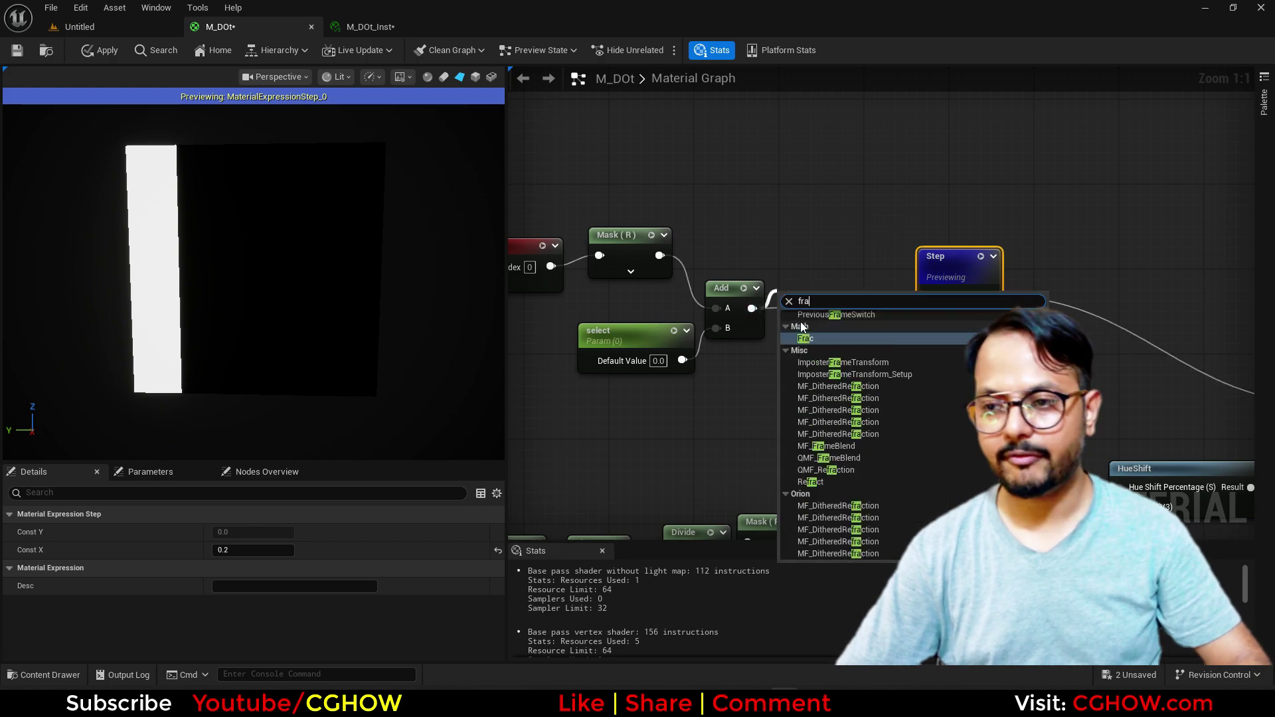
click(804, 340)
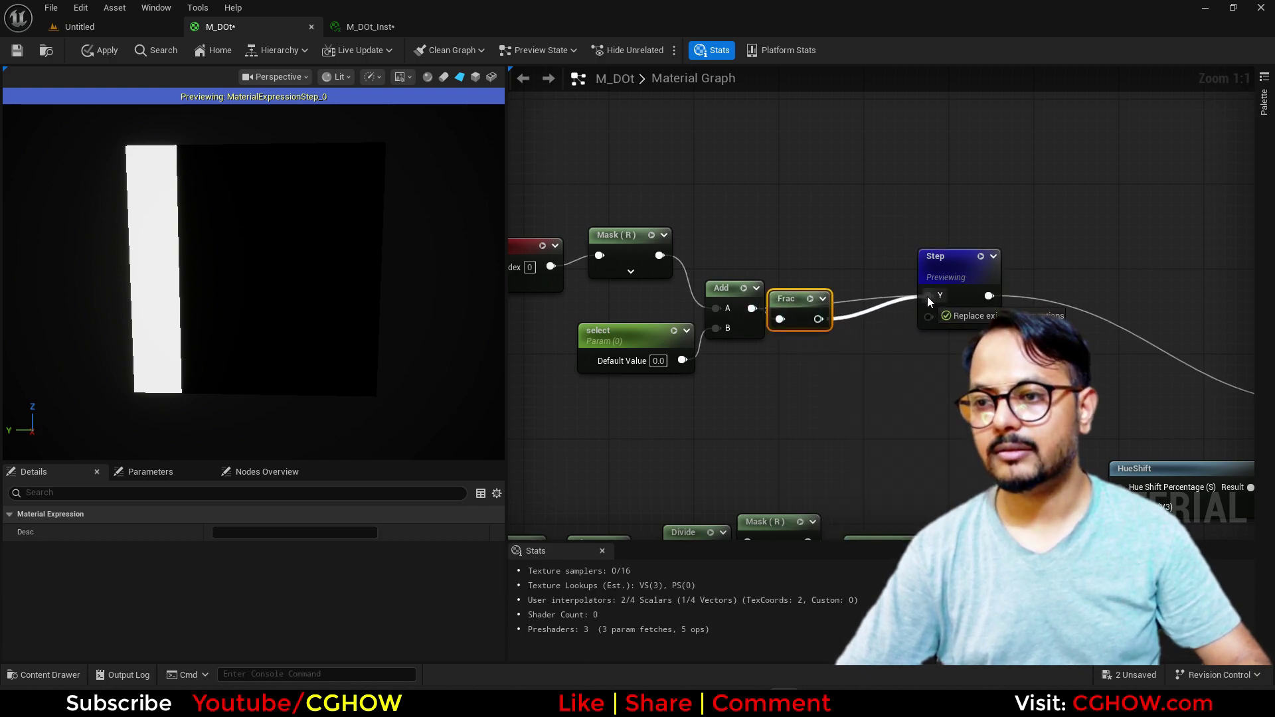
drag(927, 296, 928, 296)
click(97, 50)
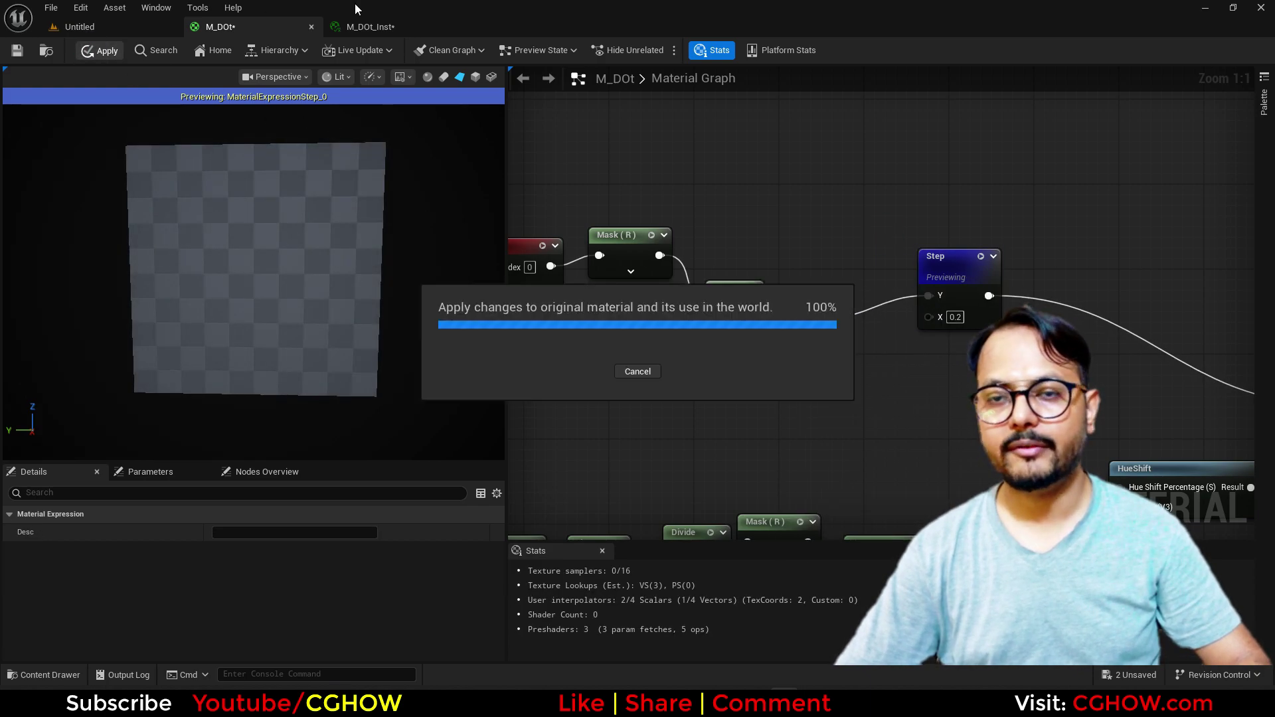
Step: In M_DOt_Inst, scrub select to about -0.168 and set it to exactly 0.2
click(383, 26)
mouse_move(1154, 157)
mouse_down()
mouse_move(1180, 158)
mouse_move(1161, 157)
mouse_up()
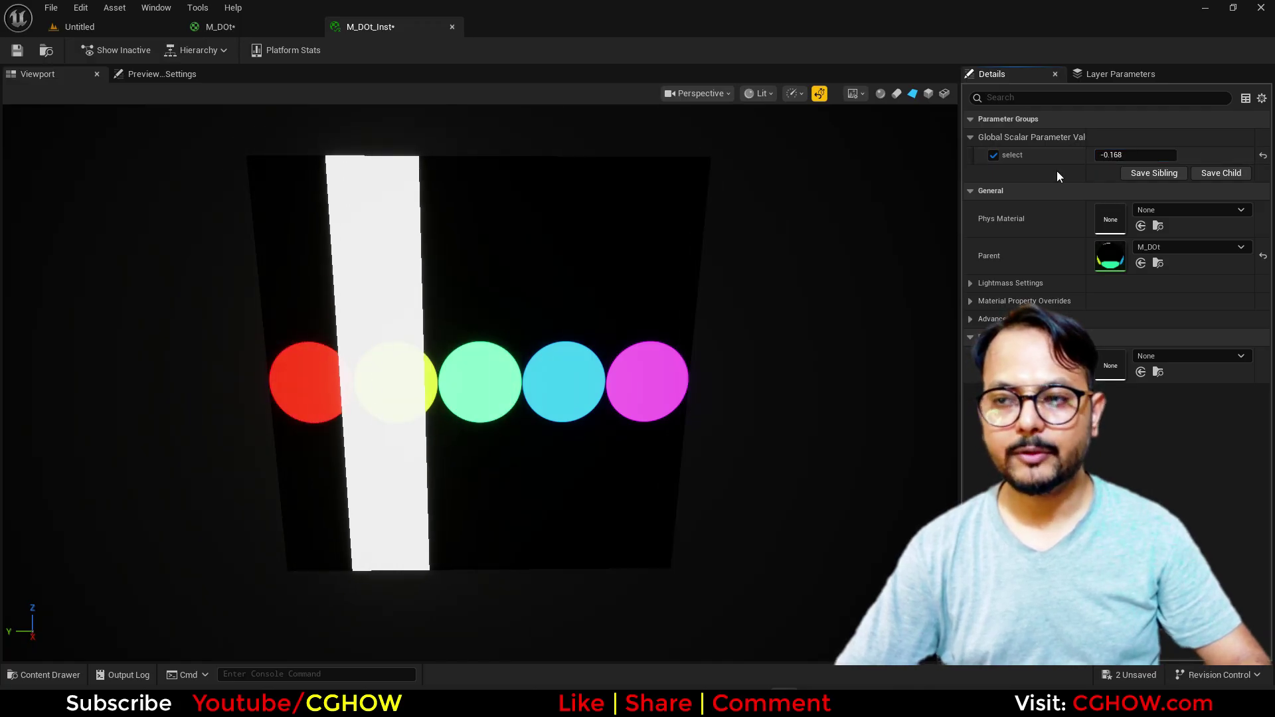
click(1122, 154)
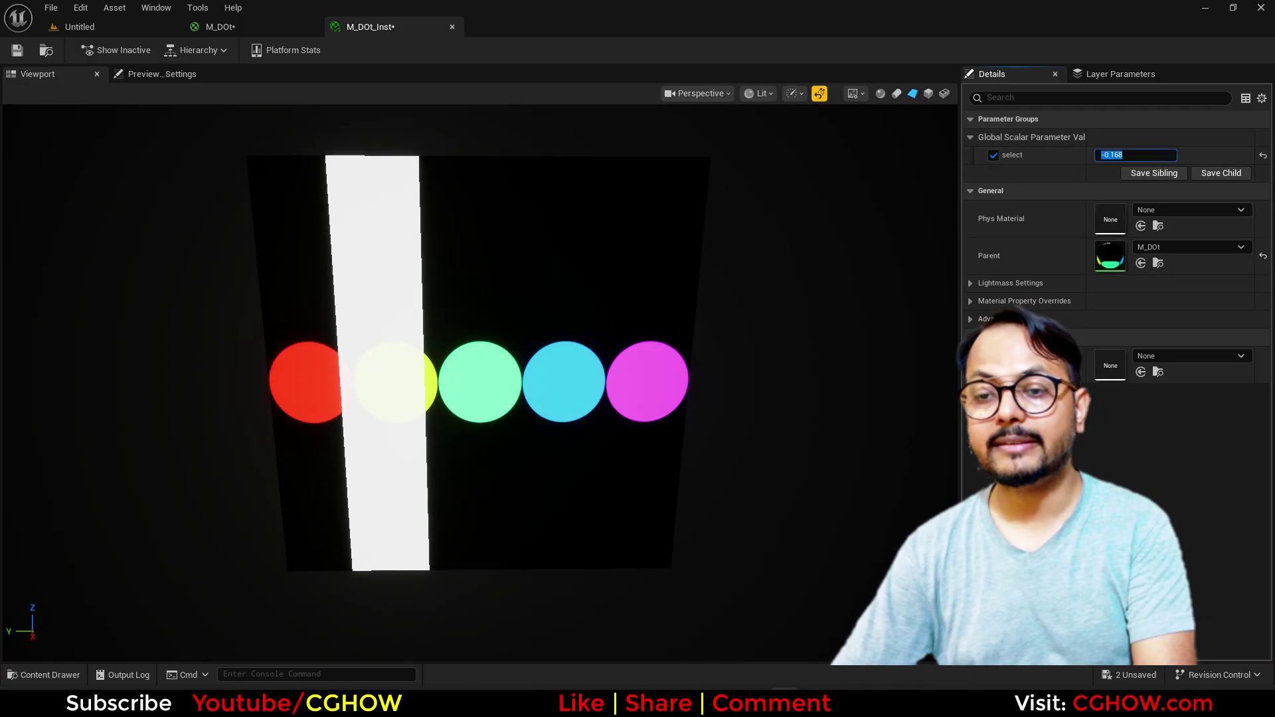
text(0.2)
key(Return)
Step: Test the select parameter with the preview plane turned around, setting it successively to 0.4, 0.6, 0.8 and 1
drag(631, 341, 392, 341)
click(1121, 152)
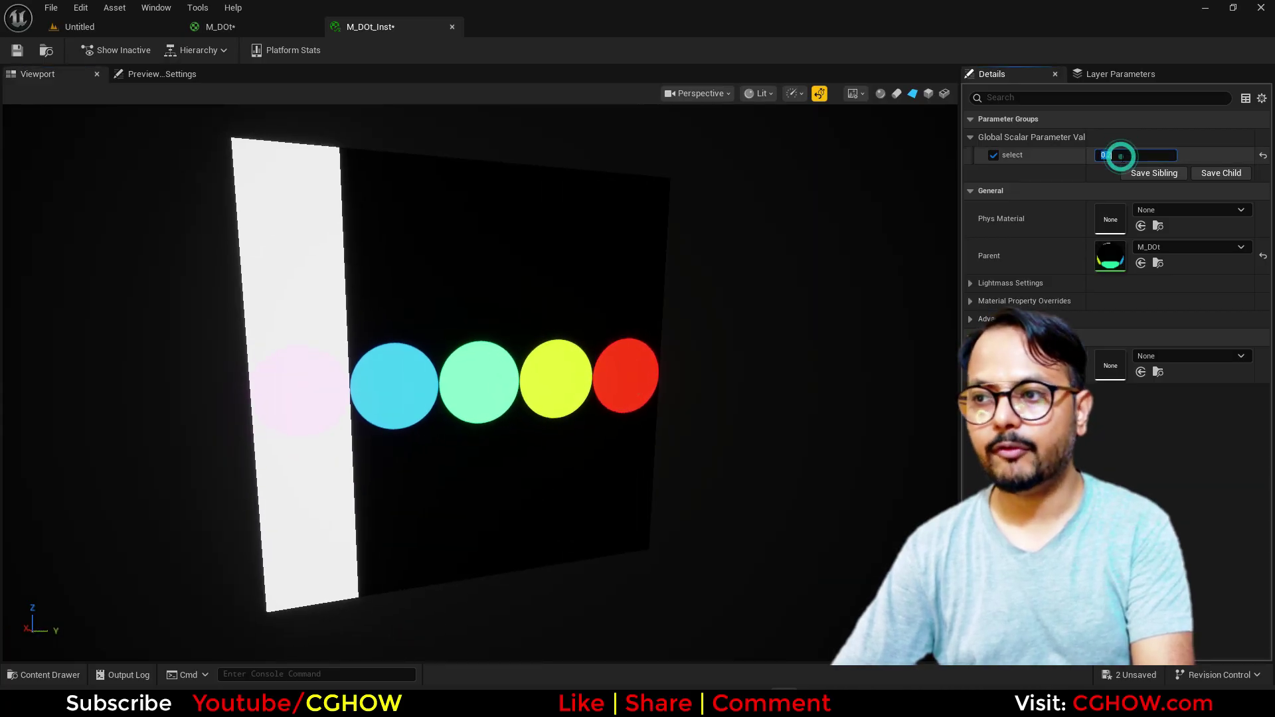
text(0.4)
key(Return)
text(0.6)
key(Return)
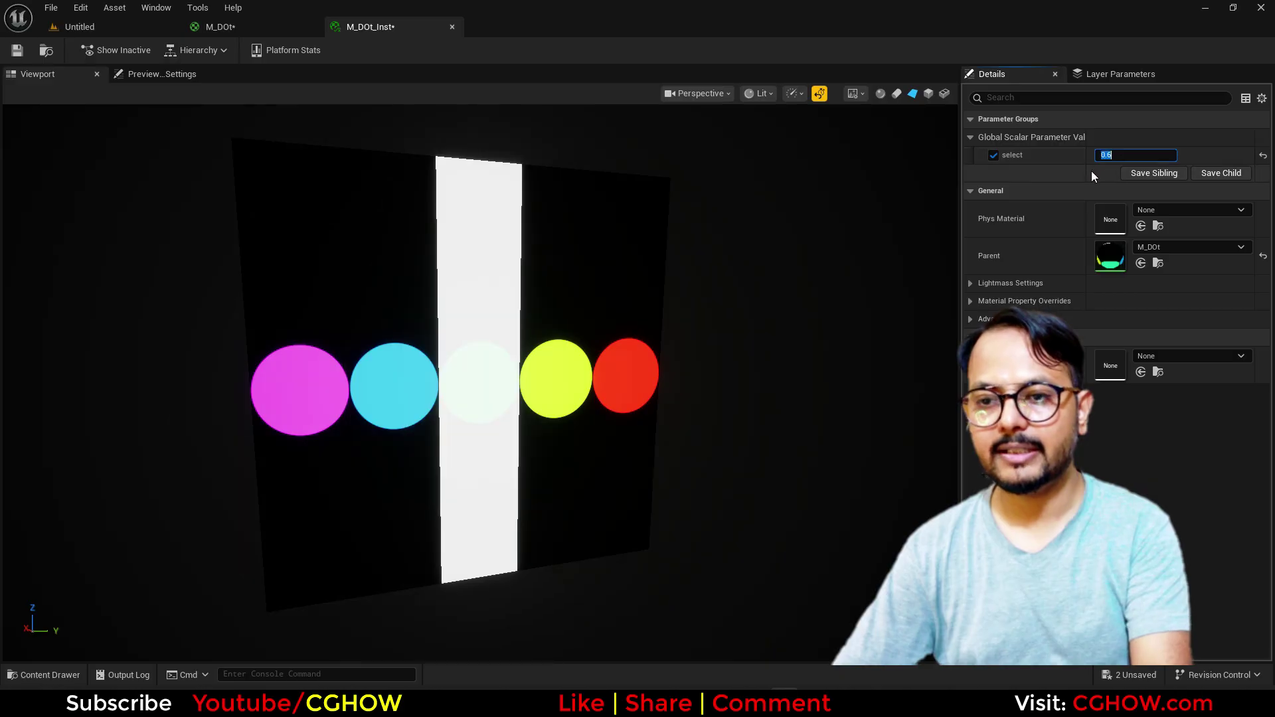
text(0.8)
key(Return)
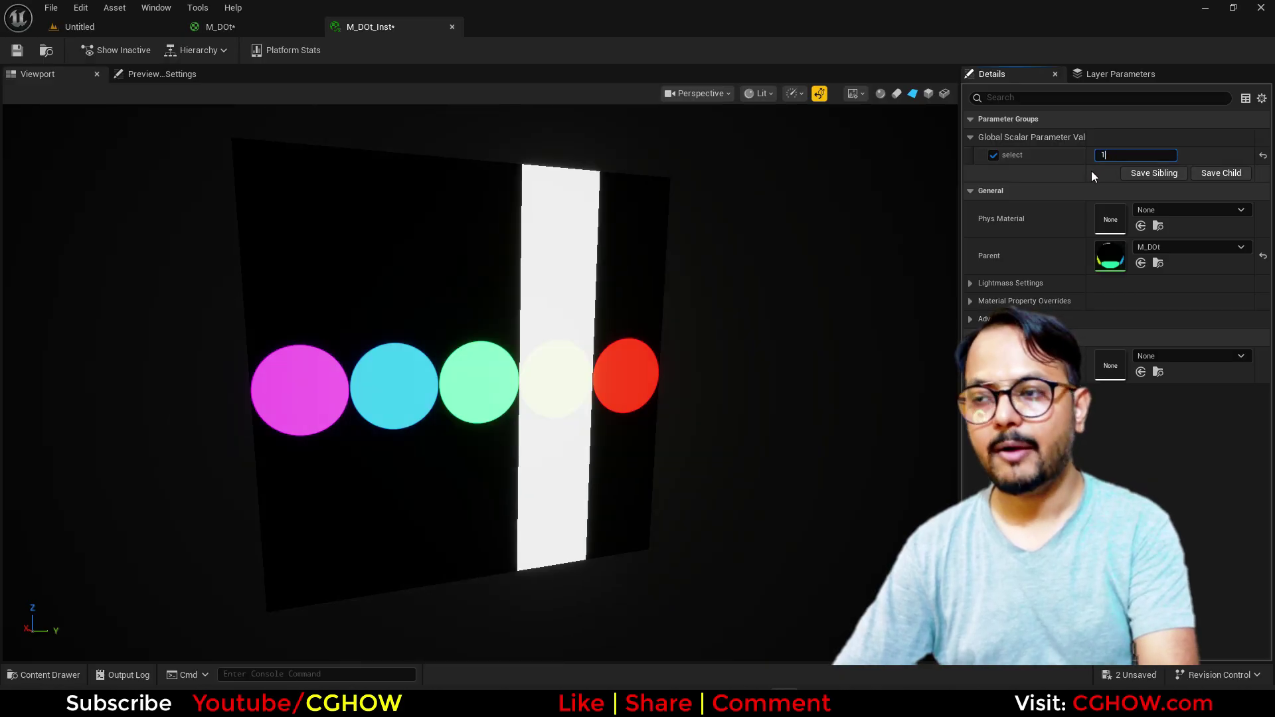
text(1)
key(Return)
drag(703, 347, 710, 347)
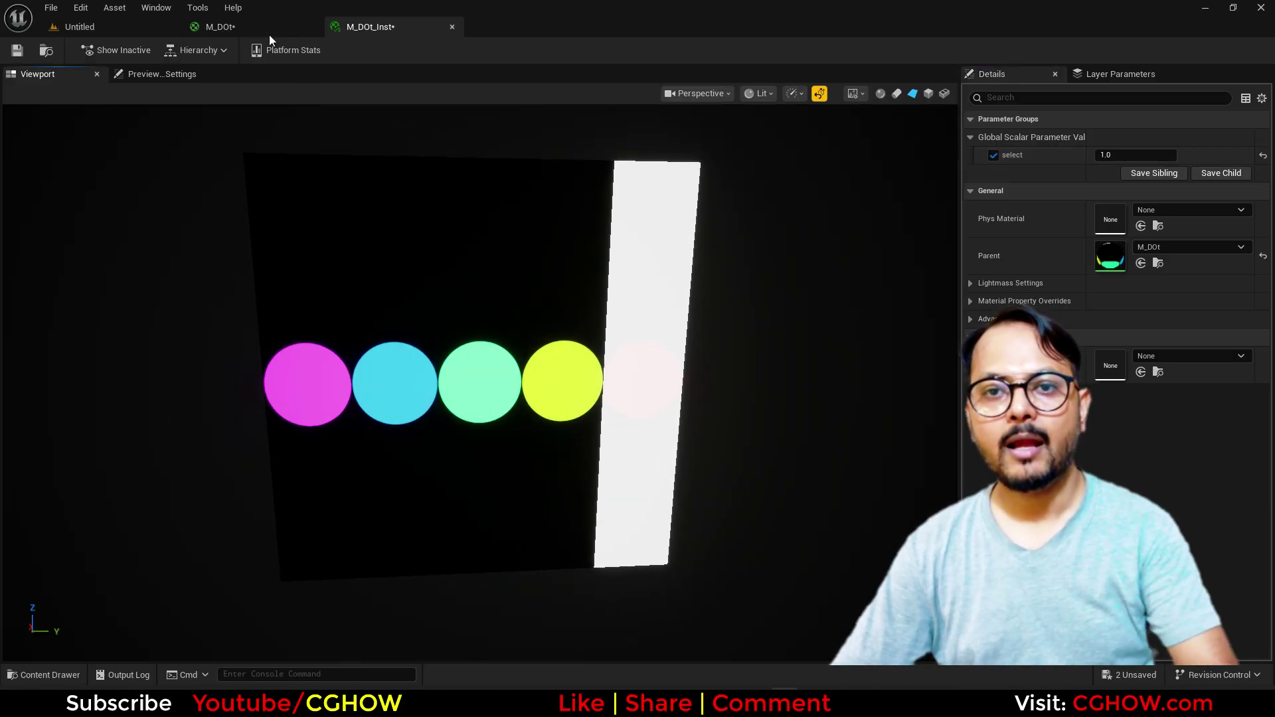
Step: In M_DOt, move the red 1,0,0 constant up between Step and Saturate to make room before HueShift
click(220, 26)
scroll(830, 346, up, 3)
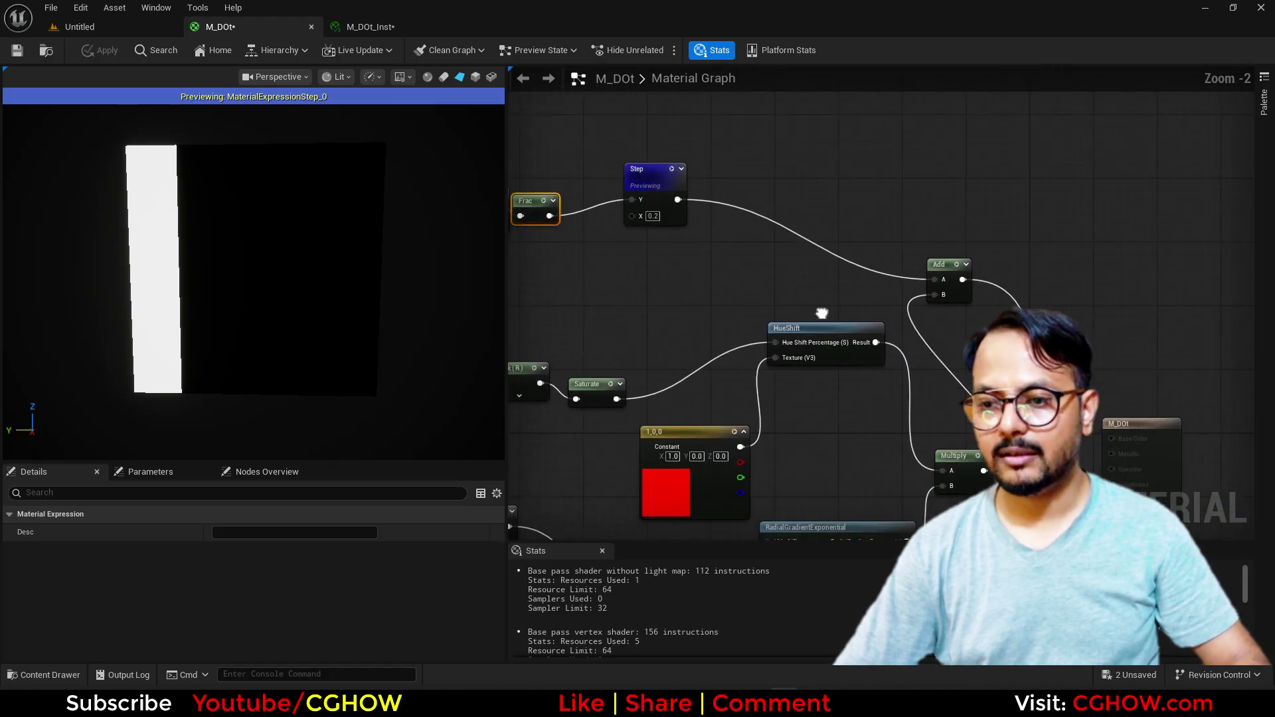
drag(810, 488, 727, 279)
right_drag(702, 278, 634, 379)
click(834, 401)
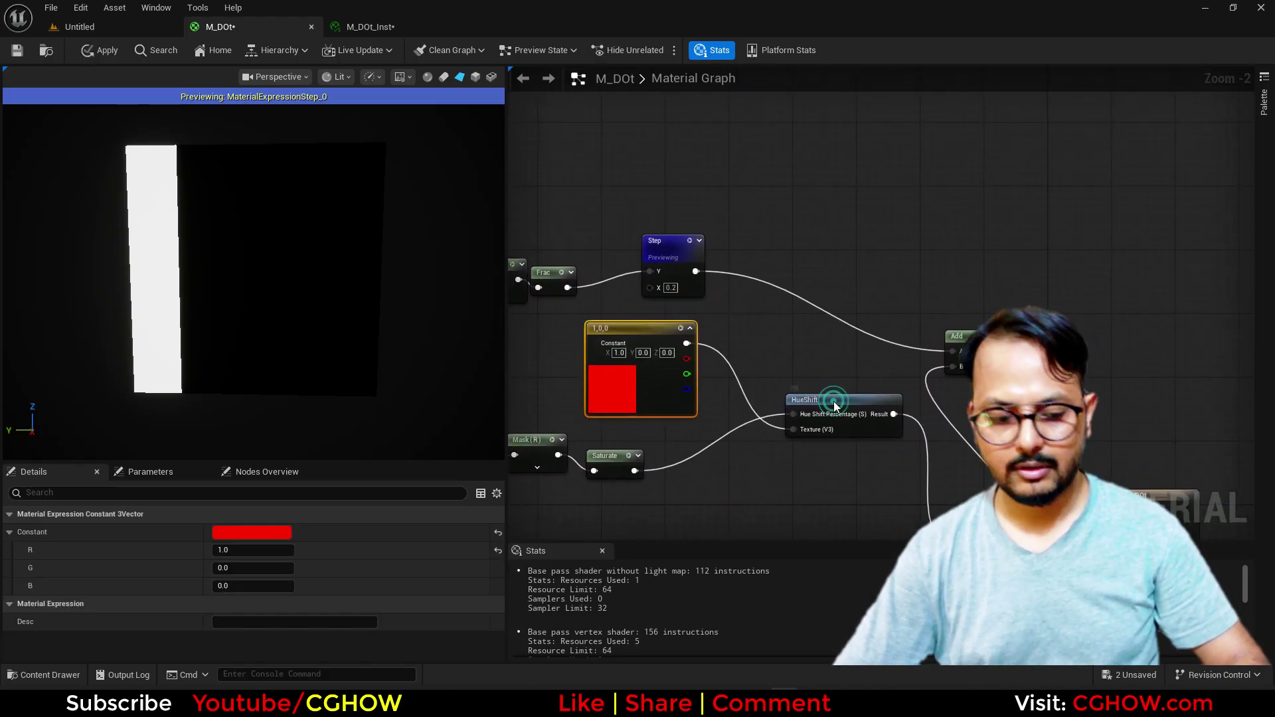
Step: Add a Saturate node after Step and connect it to the Alpha input of a new Lerp node
click(733, 318)
scroll(700, 289, up, 2)
drag(693, 262, 863, 377)
text(sa)
click(777, 245)
click(800, 355)
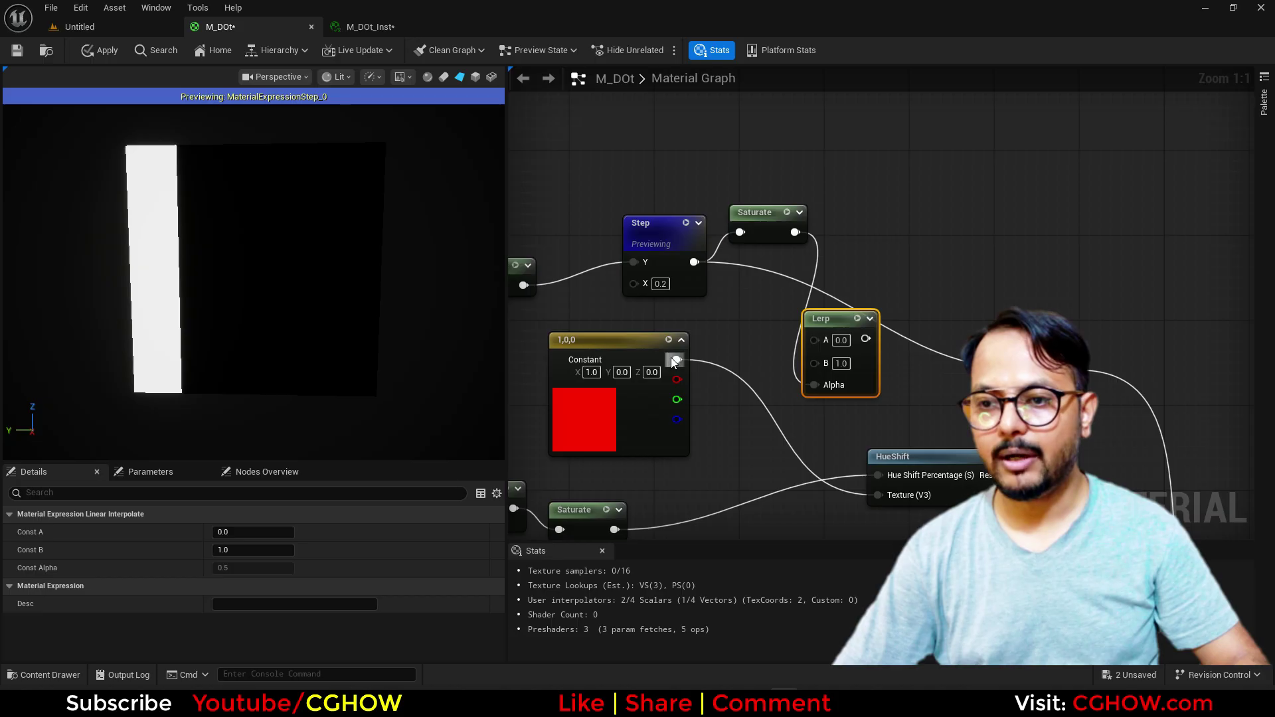
Step: Connect the red constant directly to Lerp's A and through a new Multiply by 50 to Lerp's B
drag(672, 359, 814, 338)
drag(617, 423, 575, 412)
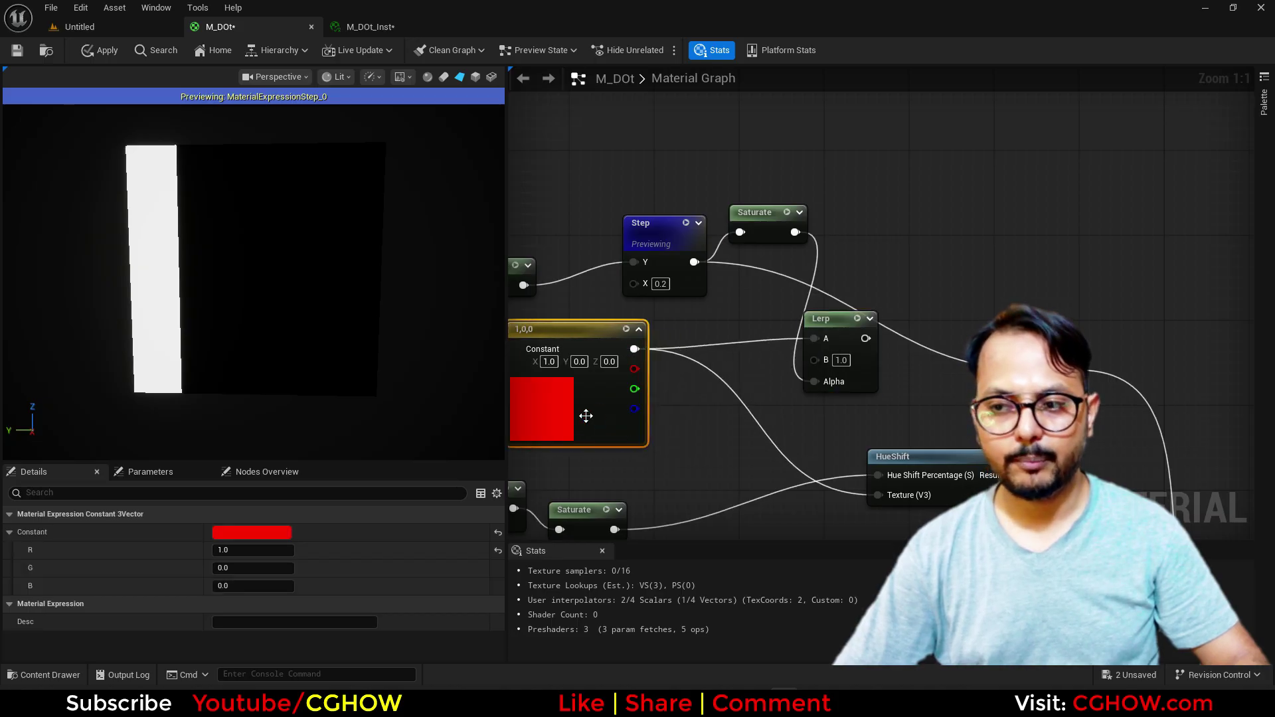
click(669, 413)
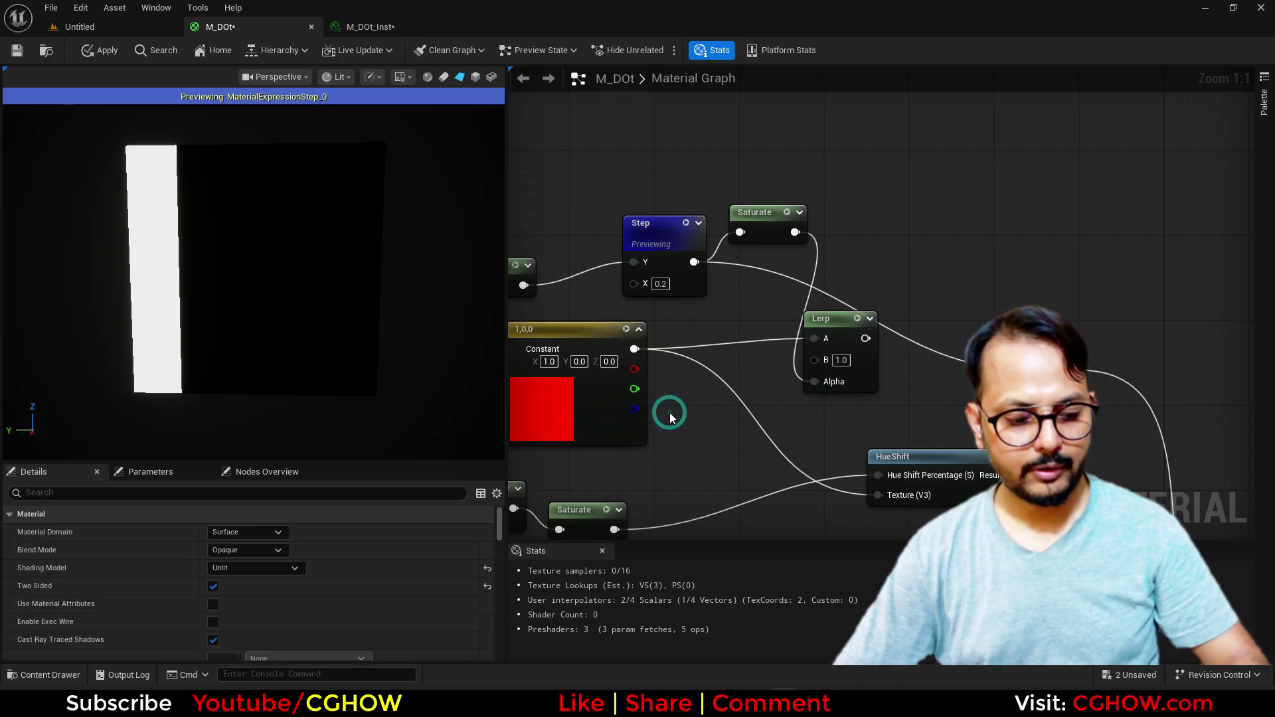
click(679, 373)
drag(635, 349, 814, 360)
text(50)
key(Return)
Step: Feed Lerp into HueShift's Texture input, and replace the Add node by connecting the final Multiply directly to Emissive Color
right_drag(890, 352, 826, 314)
drag(800, 301, 819, 456)
right_drag(1043, 357, 829, 208)
drag(842, 131, 778, 214)
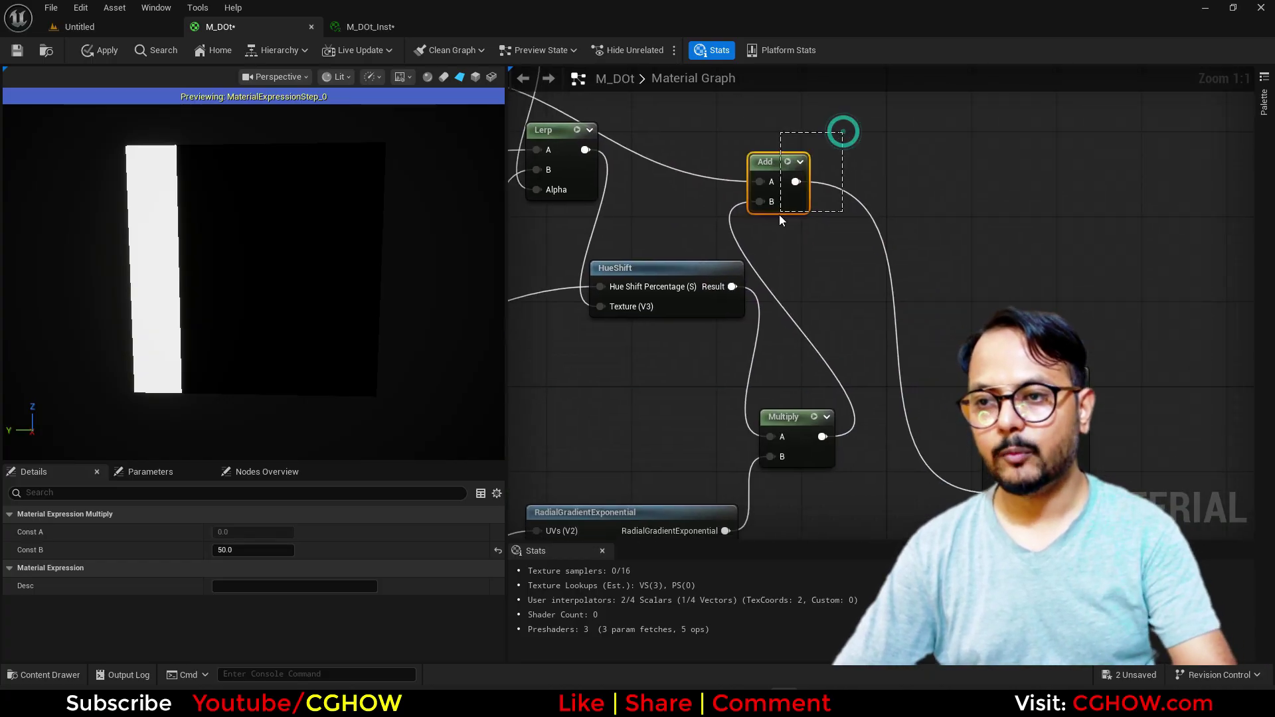
key(Delete)
drag(822, 436, 985, 487)
Step: Stop previewing the Step node and apply the material
right_drag(639, 254, 884, 228)
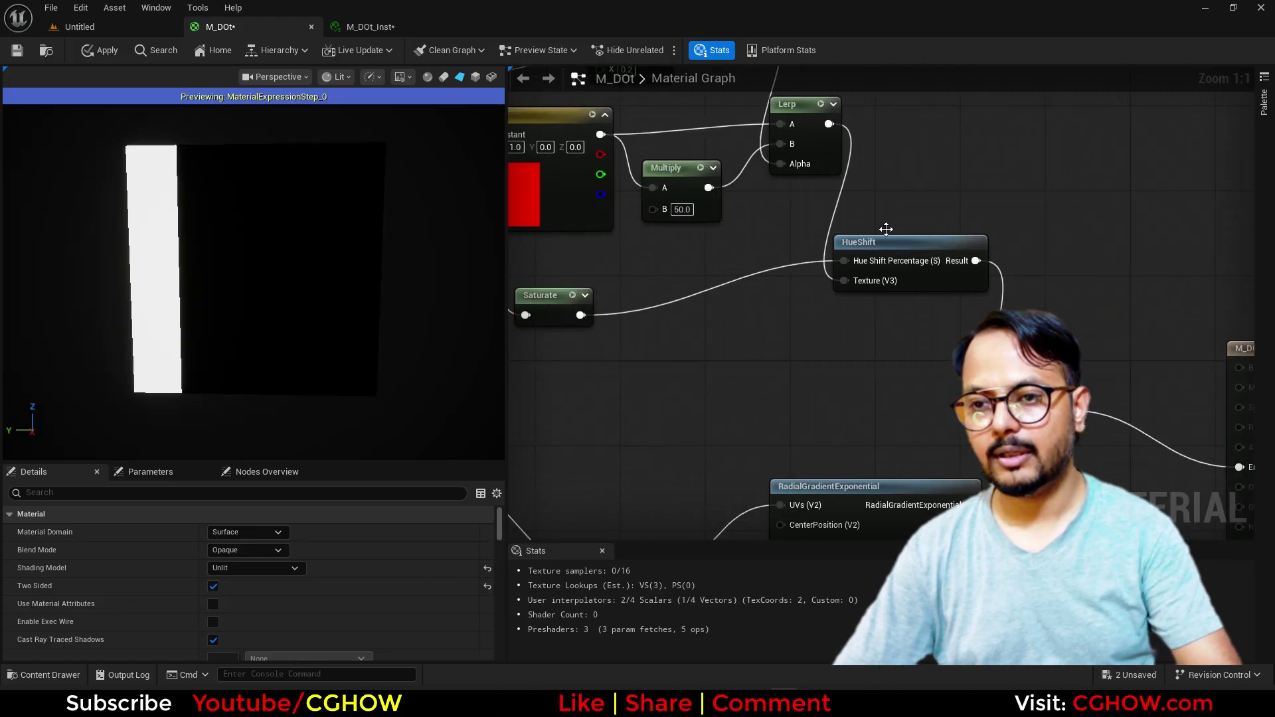
right_drag(691, 207, 868, 379)
click(831, 181)
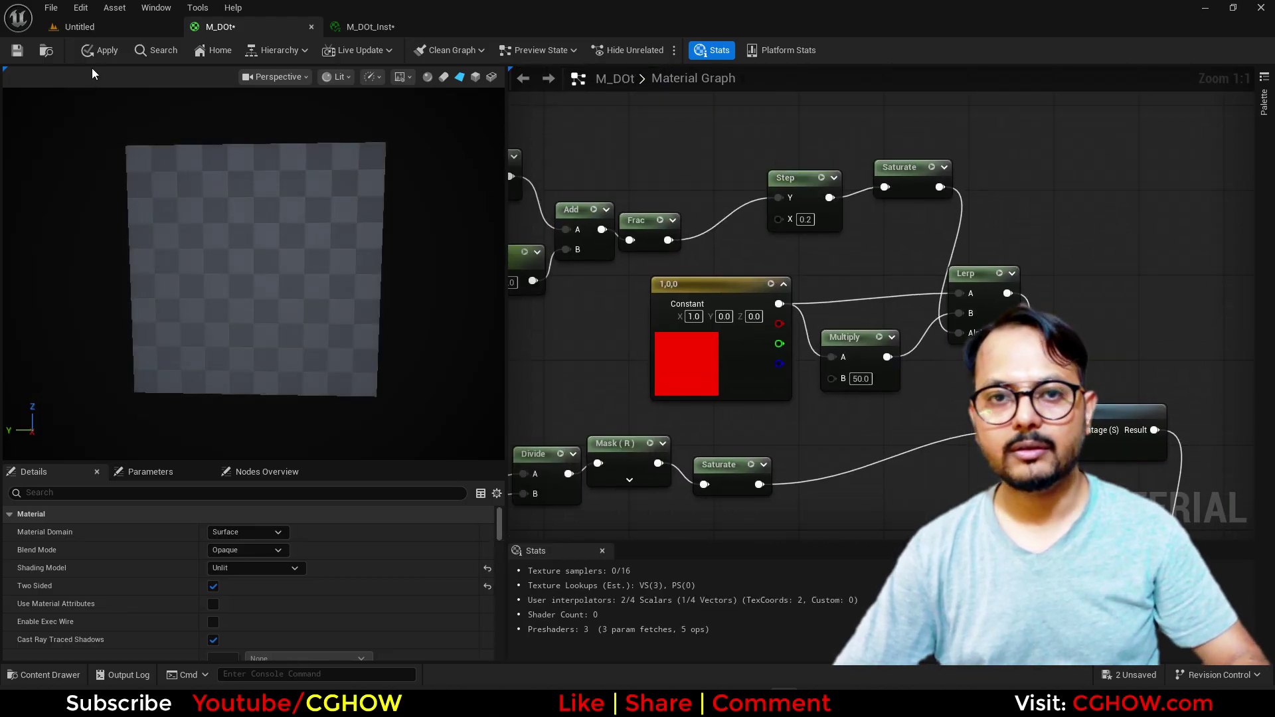
click(104, 53)
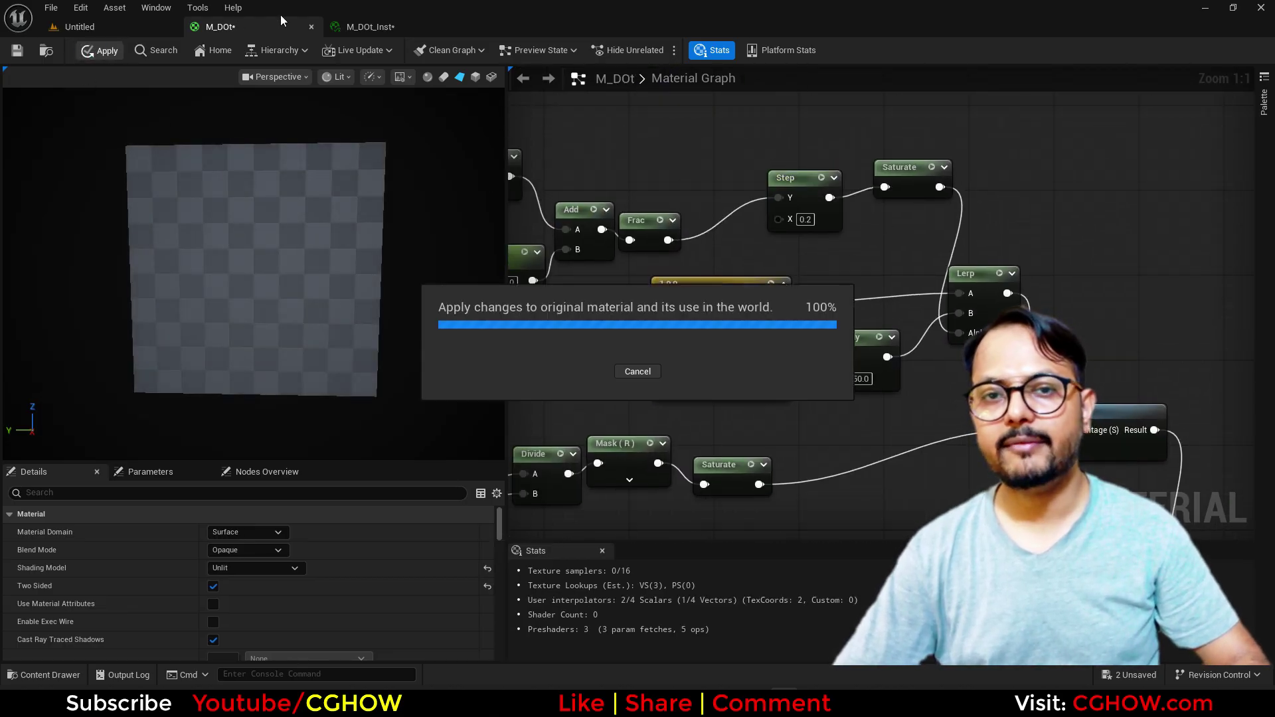
Step: Test select in M_DOt_Inst by scrubbing it to 0.168, entering 0.2, 0.4, 0.6, 0.8 and 1, and scrubbing to 0.48
click(359, 24)
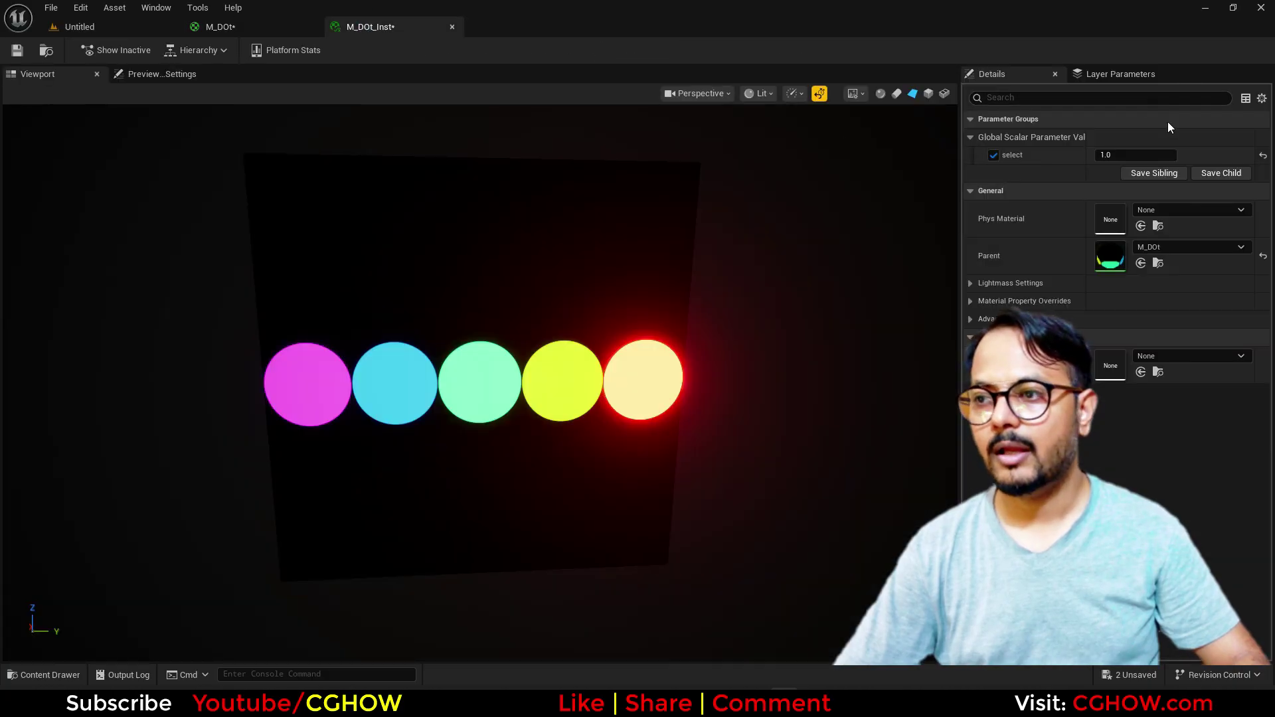
drag(1129, 155, 1074, 155)
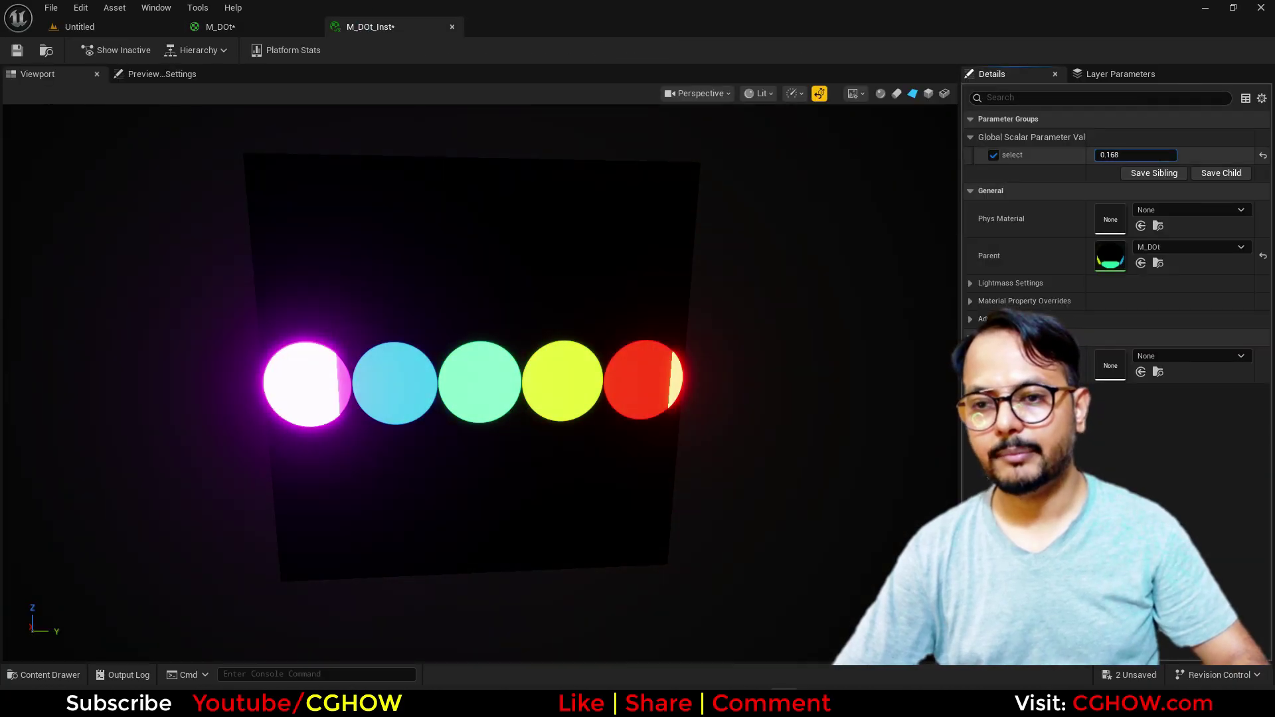
click(1134, 155)
text(.4)
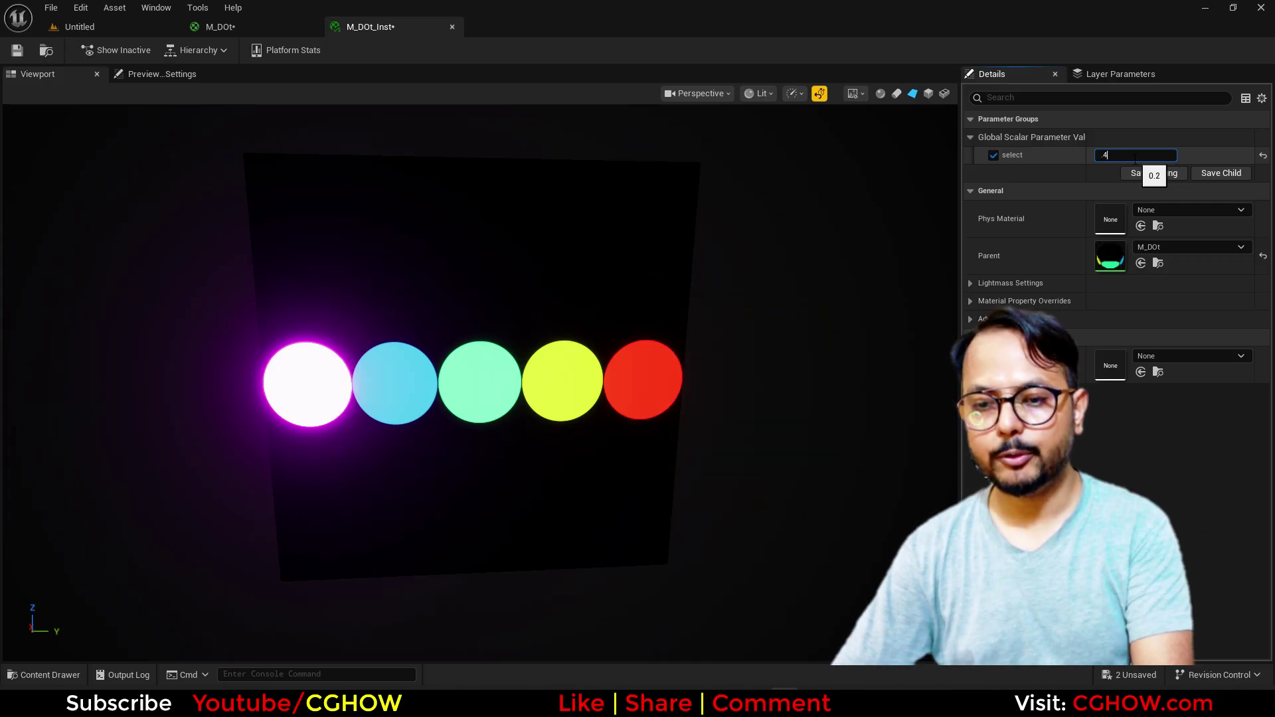
key(Return)
text(.6)
key(Return)
text(.8)
key(Return)
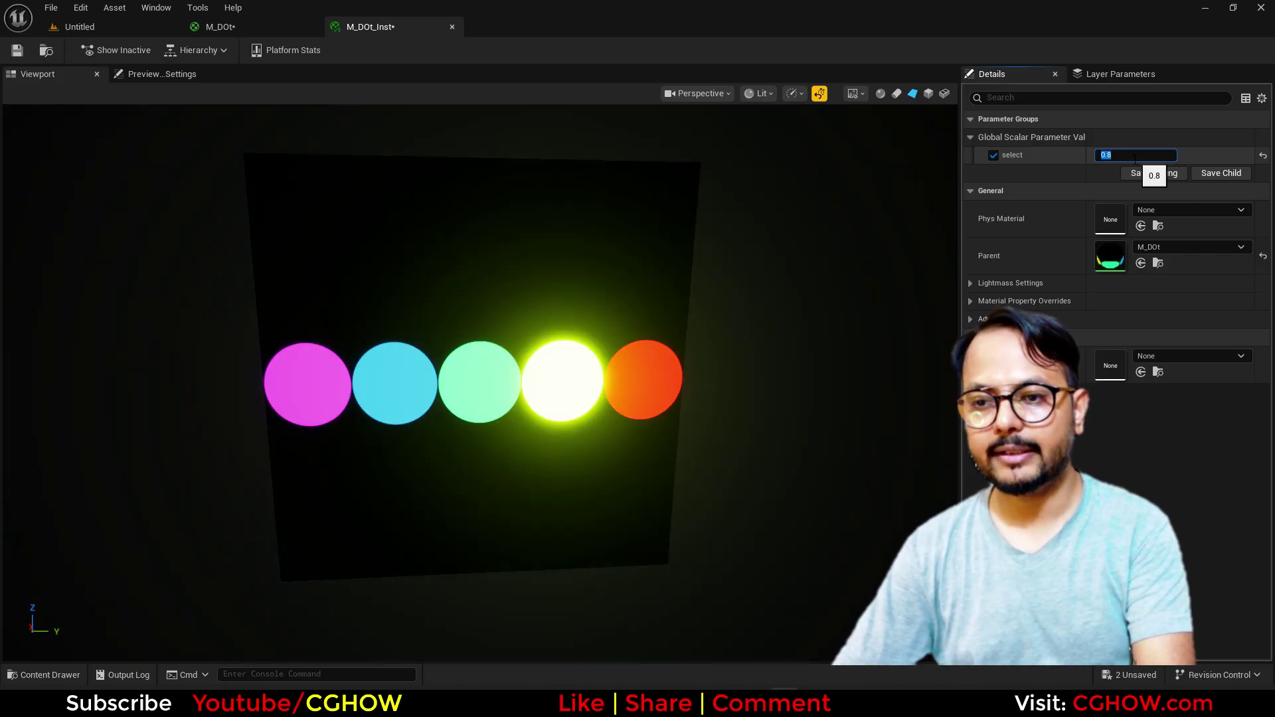
text(1)
key(Return)
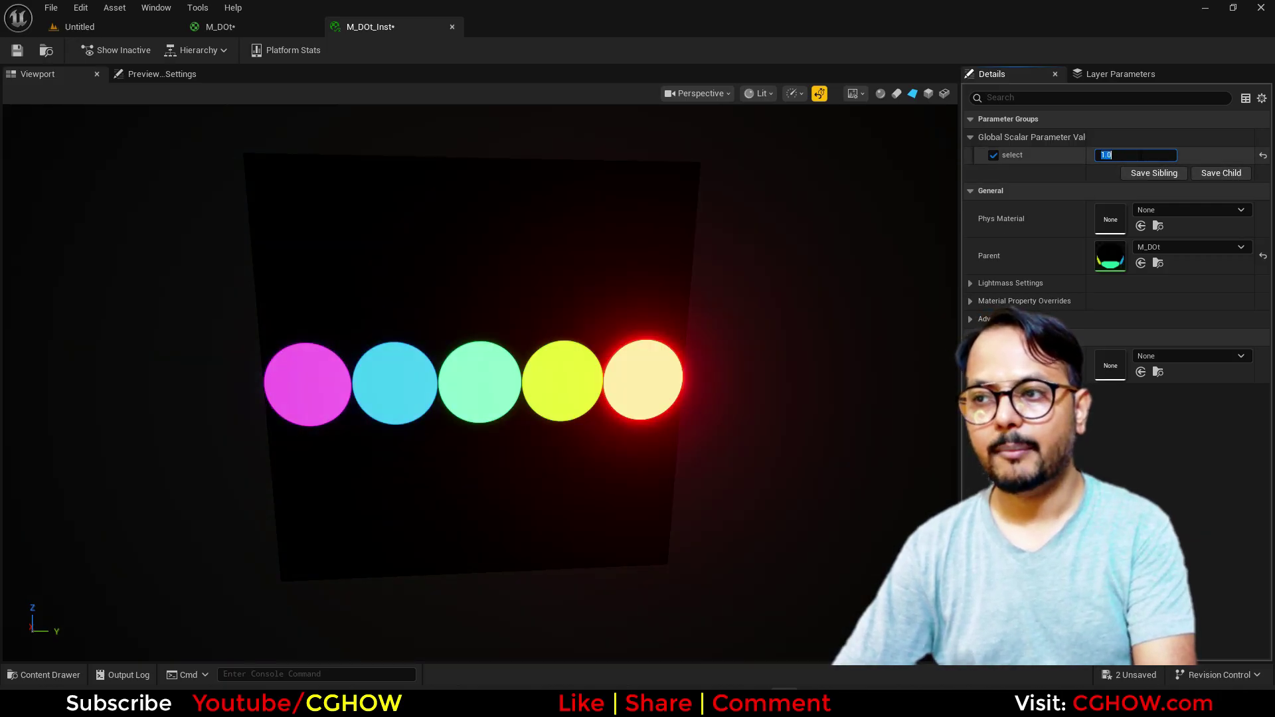
drag(1147, 155, 1078, 155)
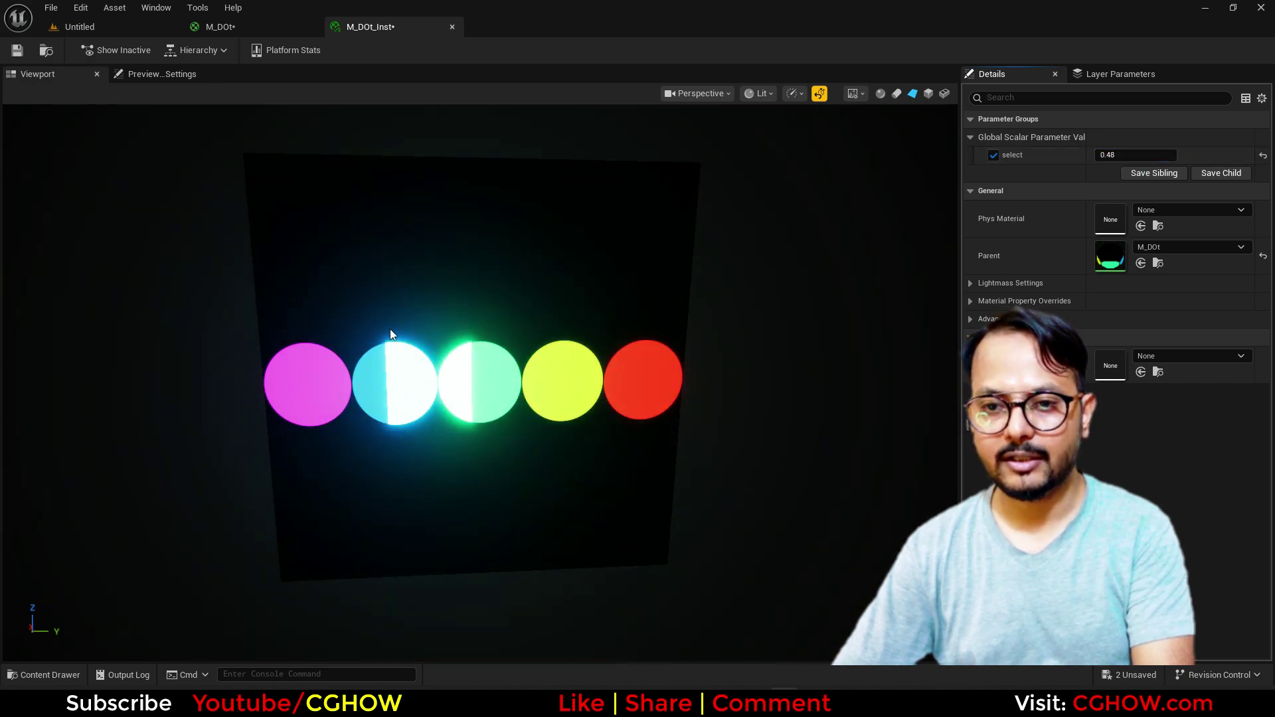
Step: In M_DOt, move the select parameter away from Add and divide its output by 0.2 with a new Divide node
click(250, 29)
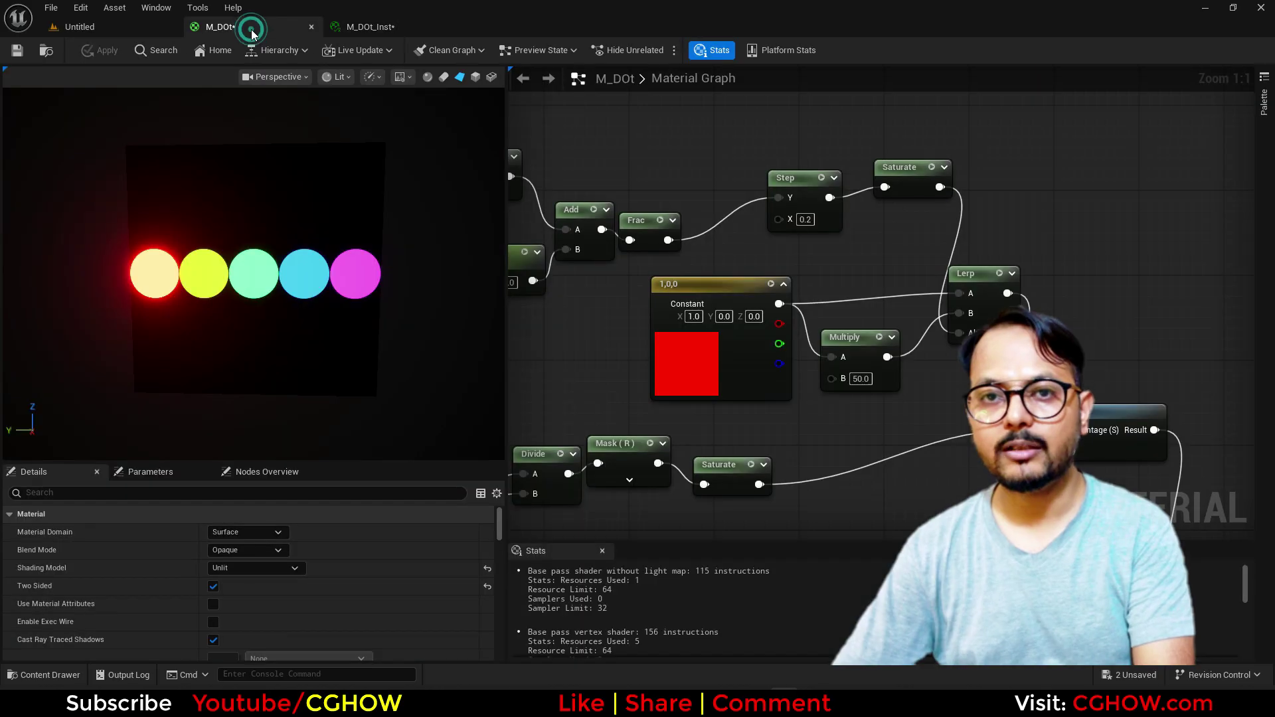
right_drag(558, 322, 966, 296)
drag(876, 232, 504, 282)
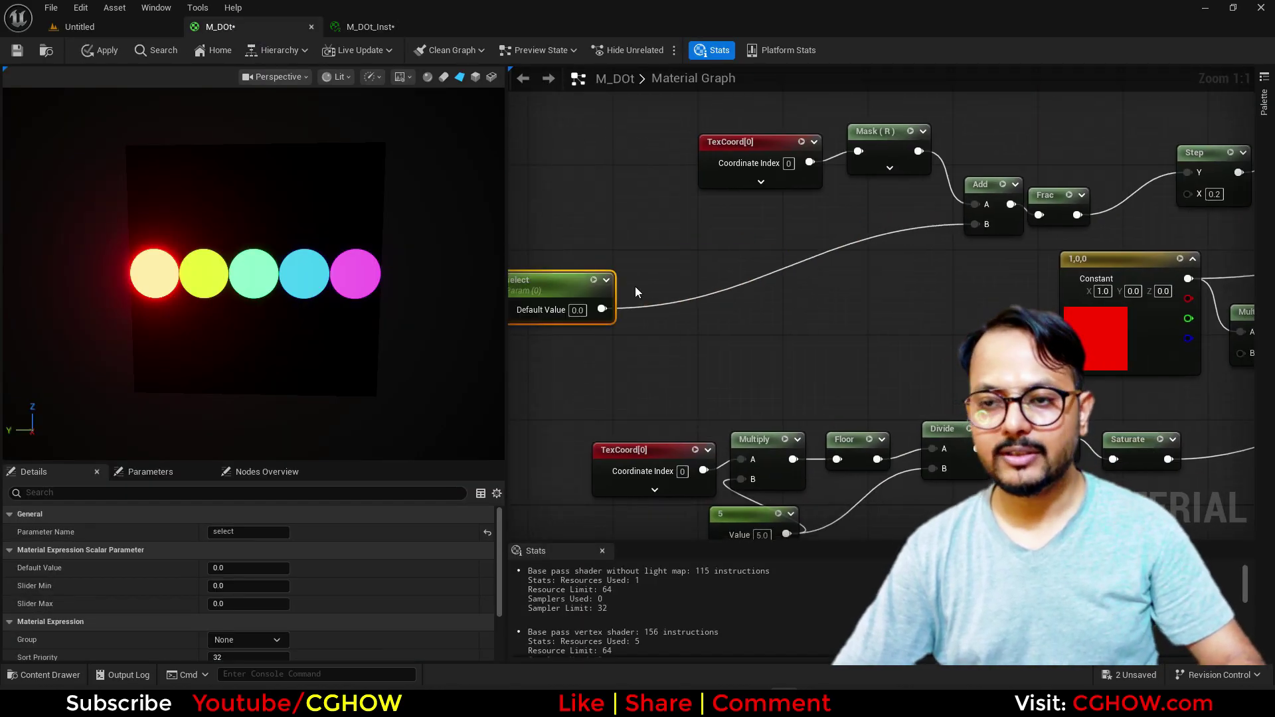
key(d)
click(637, 281)
drag(601, 308, 643, 301)
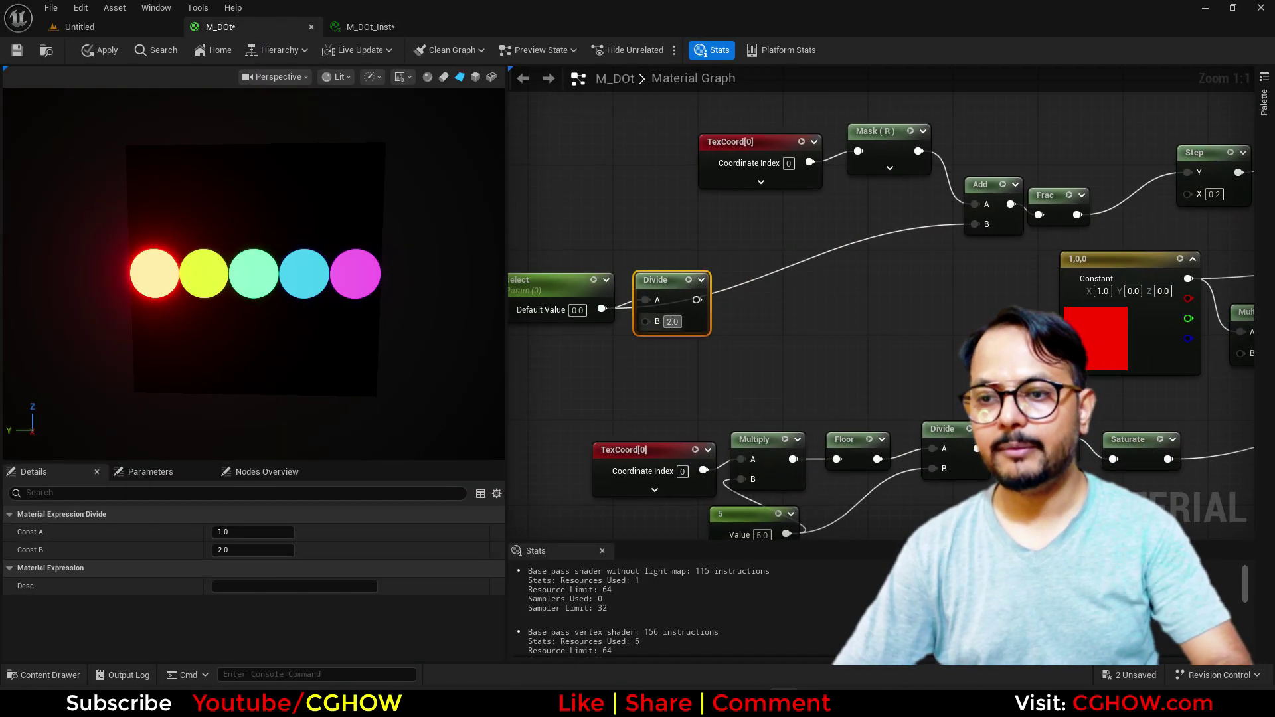
text(0.2)
key(Return)
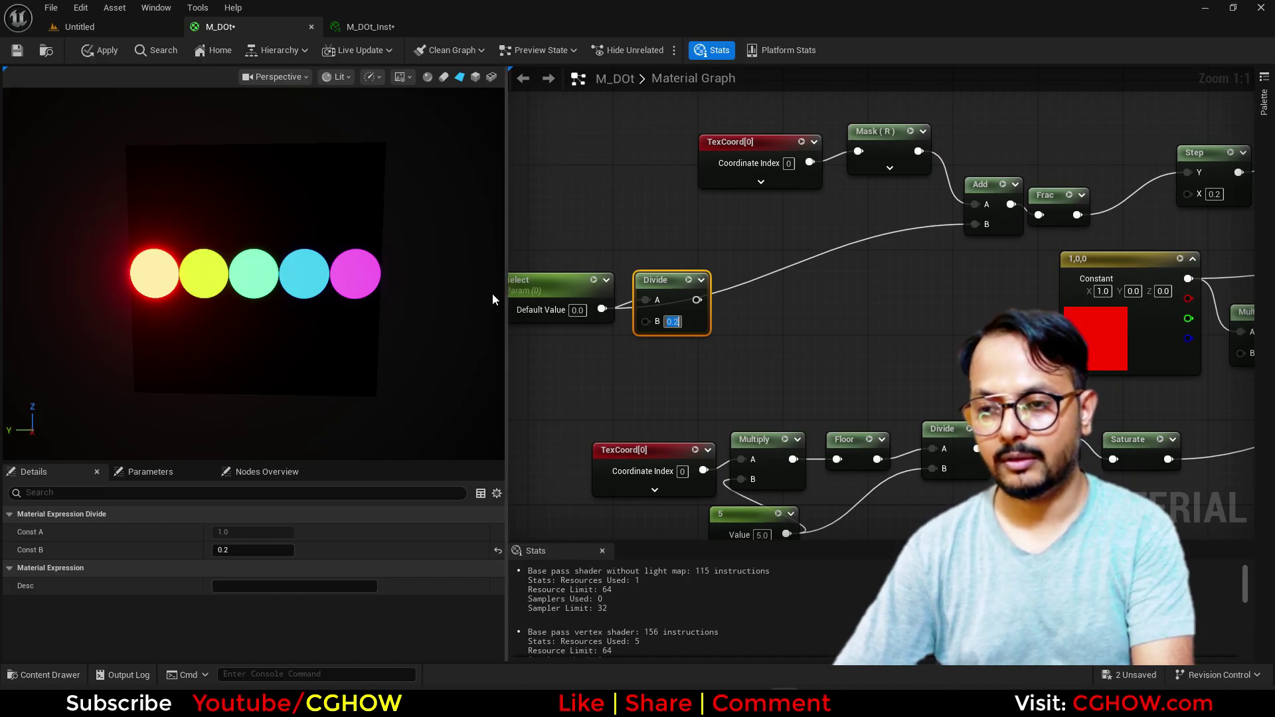
Step: Add a Round node after Divide and route it through a Multiply by 0.2 into Add's B input
drag(696, 299, 730, 297)
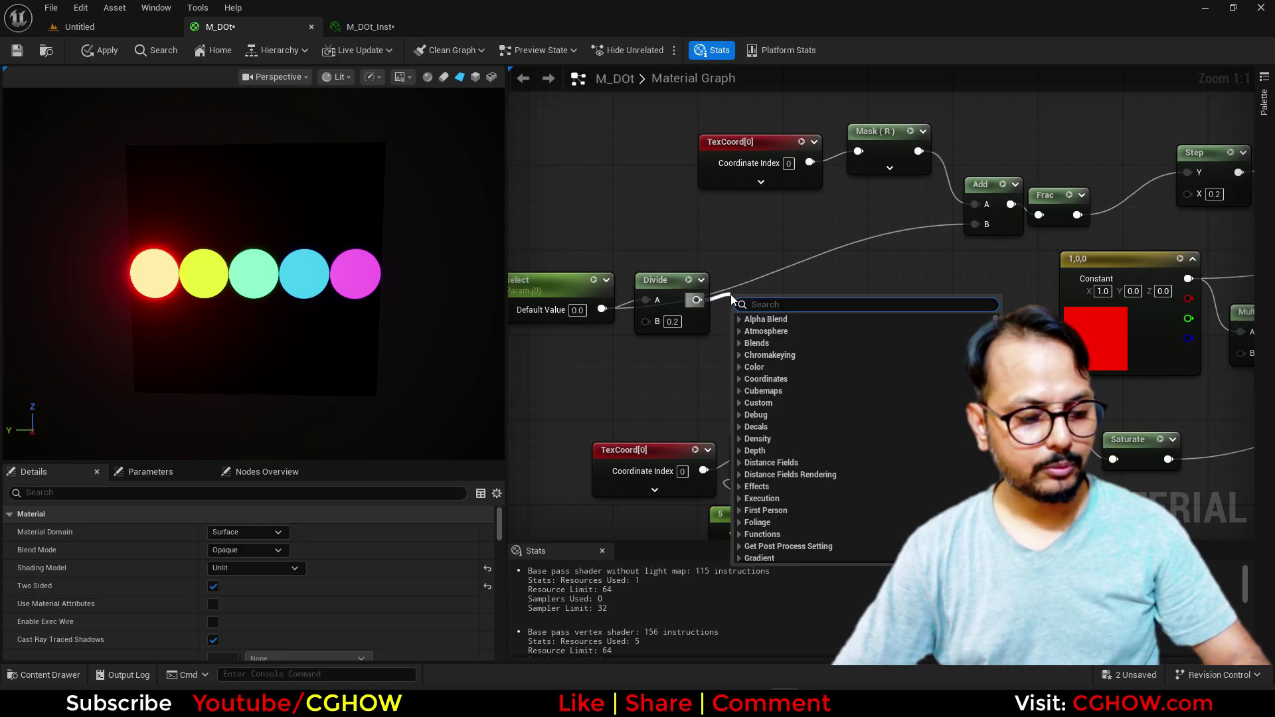
text(round)
click(764, 334)
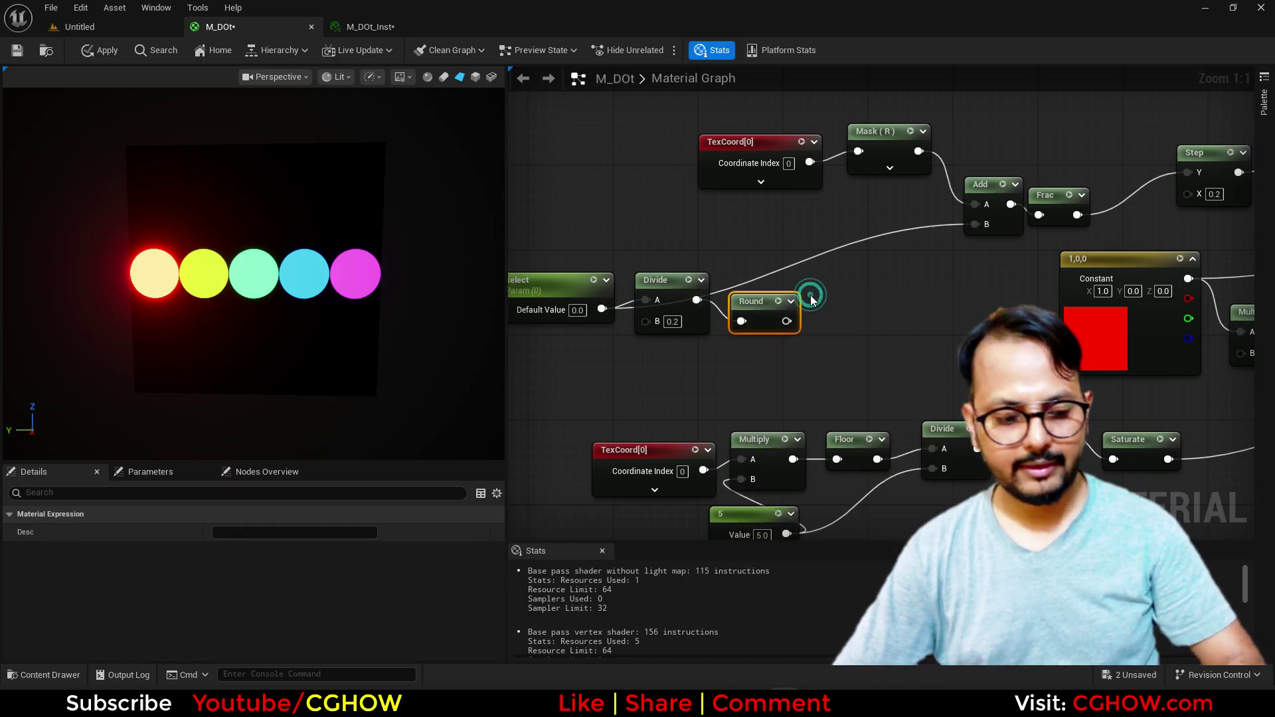
key(m)
click(813, 293)
drag(787, 321, 971, 225)
text(0.2)
key(Return)
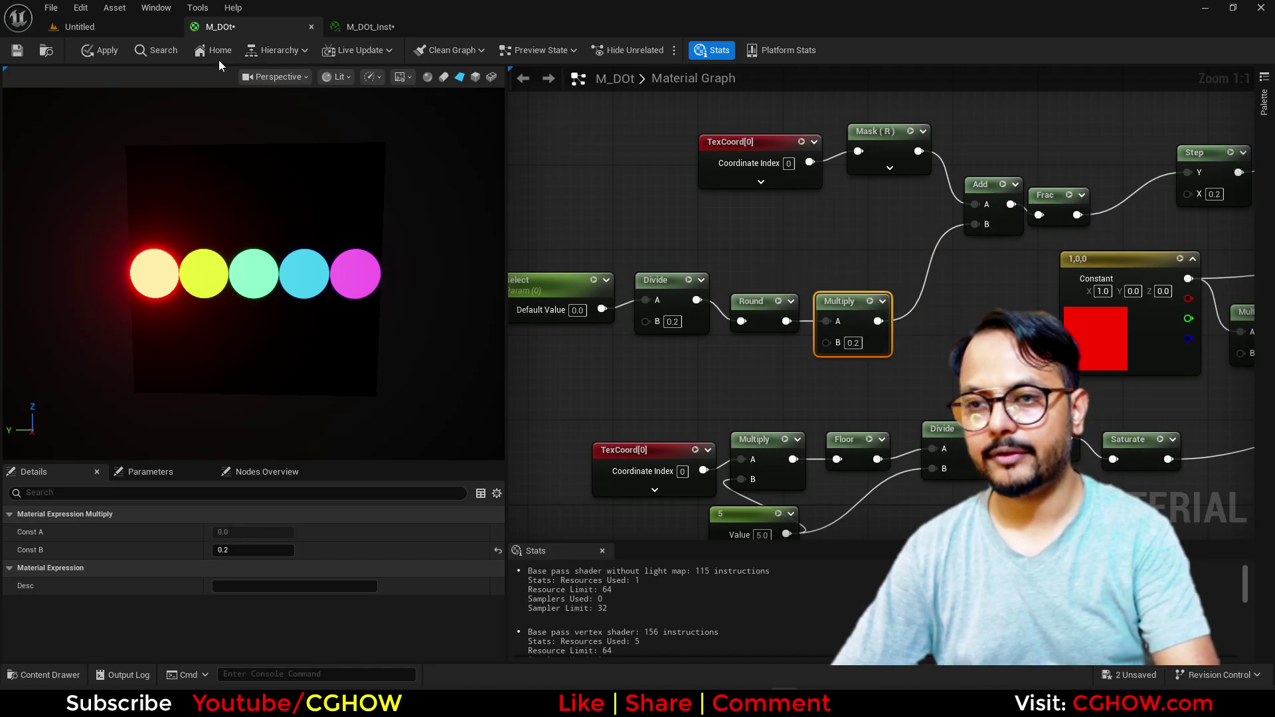
Step: Apply the material and scrub select in M_DOt_Inst to about 0.357
click(98, 50)
click(364, 26)
mouse_move(1122, 155)
mouse_down()
mouse_move(1096, 154)
mouse_move(1162, 155)
mouse_move(1055, 155)
mouse_move(1162, 155)
mouse_move(1136, 155)
mouse_up()
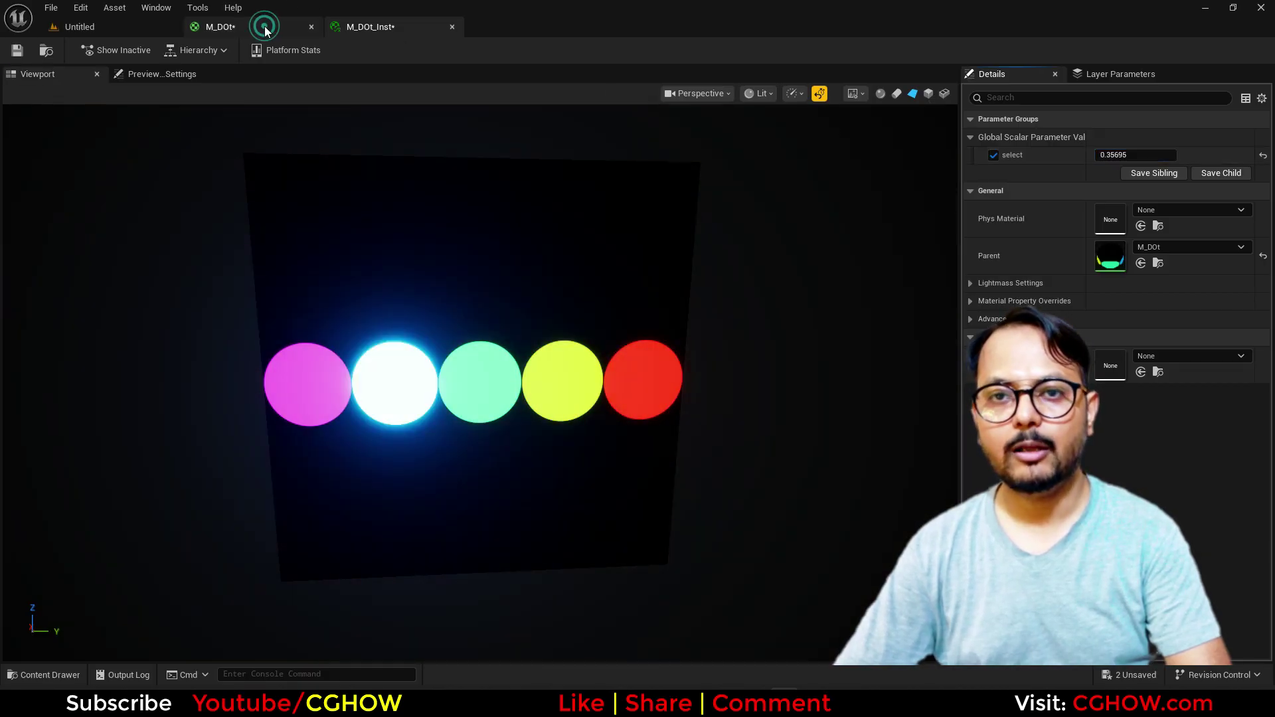
Step: Set M_DOt's blend mode to Masked and connect the RadialGradientExponential output to Opacity Mask
click(265, 28)
right_drag(830, 292, 652, 273)
scroll(652, 273, down, 2)
right_drag(994, 376, 738, 240)
scroll(755, 332, down, 1)
right_drag(756, 338, 806, 320)
click(947, 254)
click(244, 549)
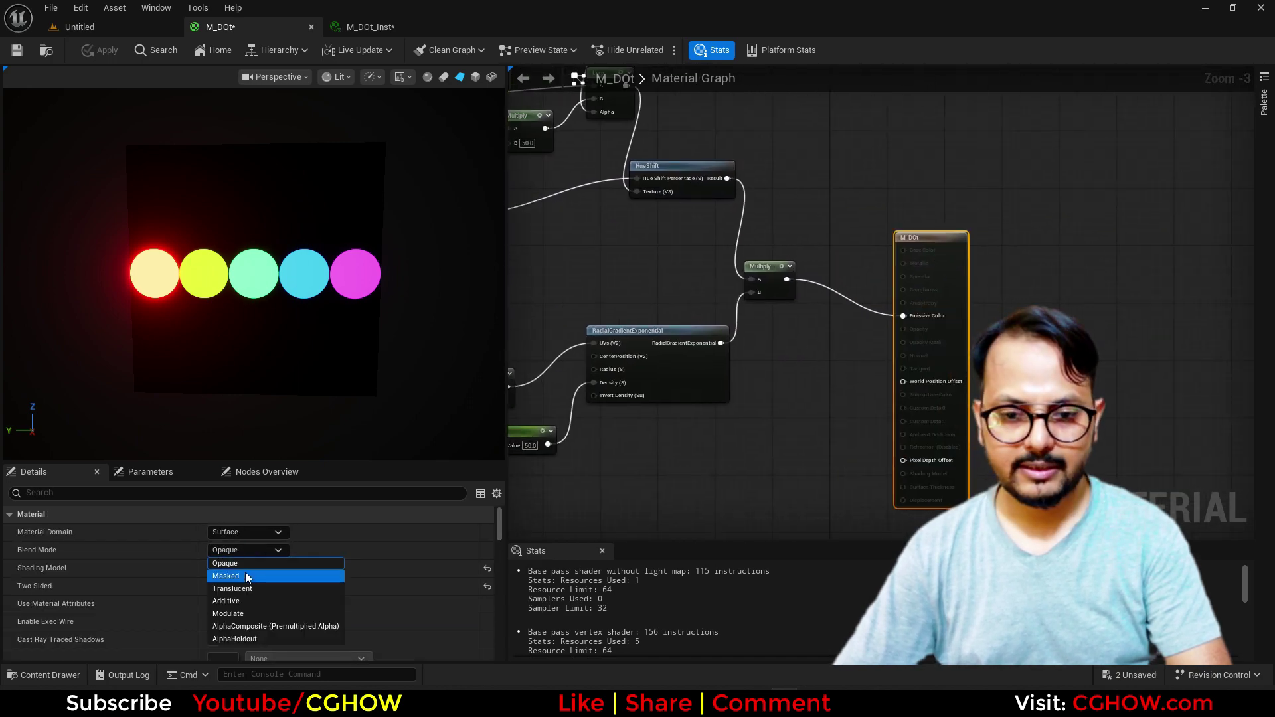
click(273, 575)
drag(722, 345, 903, 343)
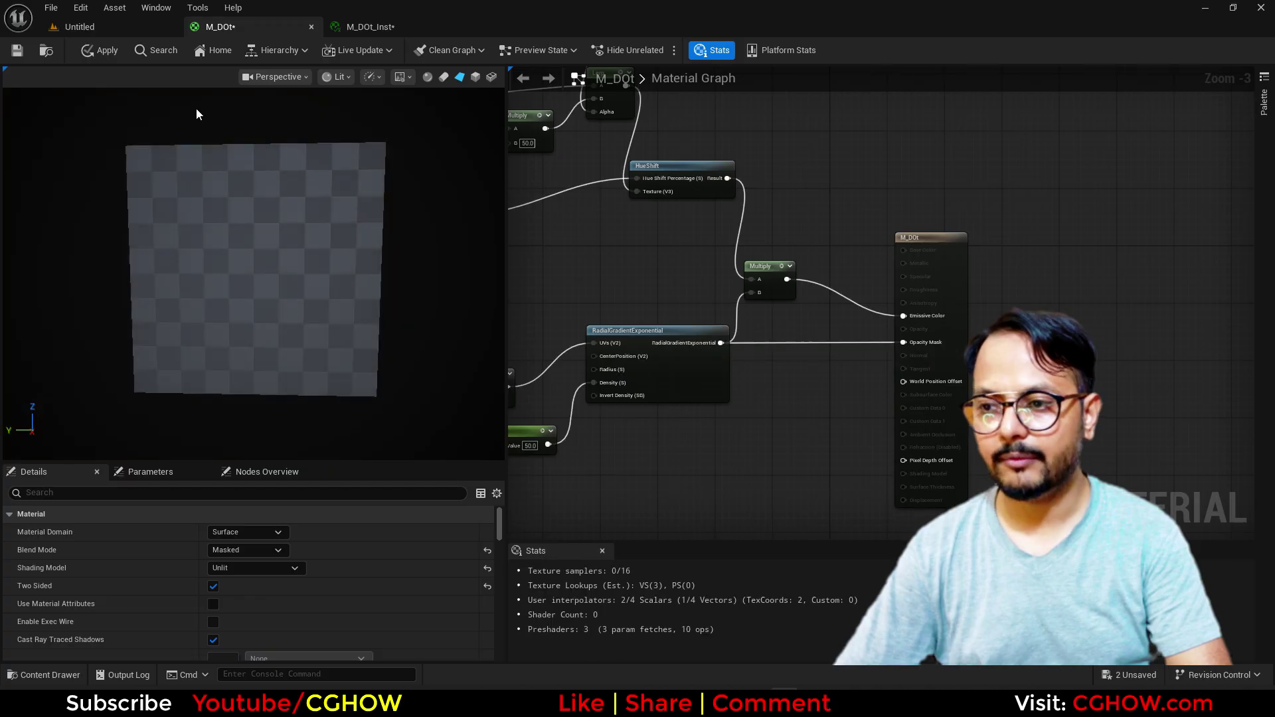
Step: Apply the masked material and scrub select in M_DOt_Inst to about 0.474
click(349, 28)
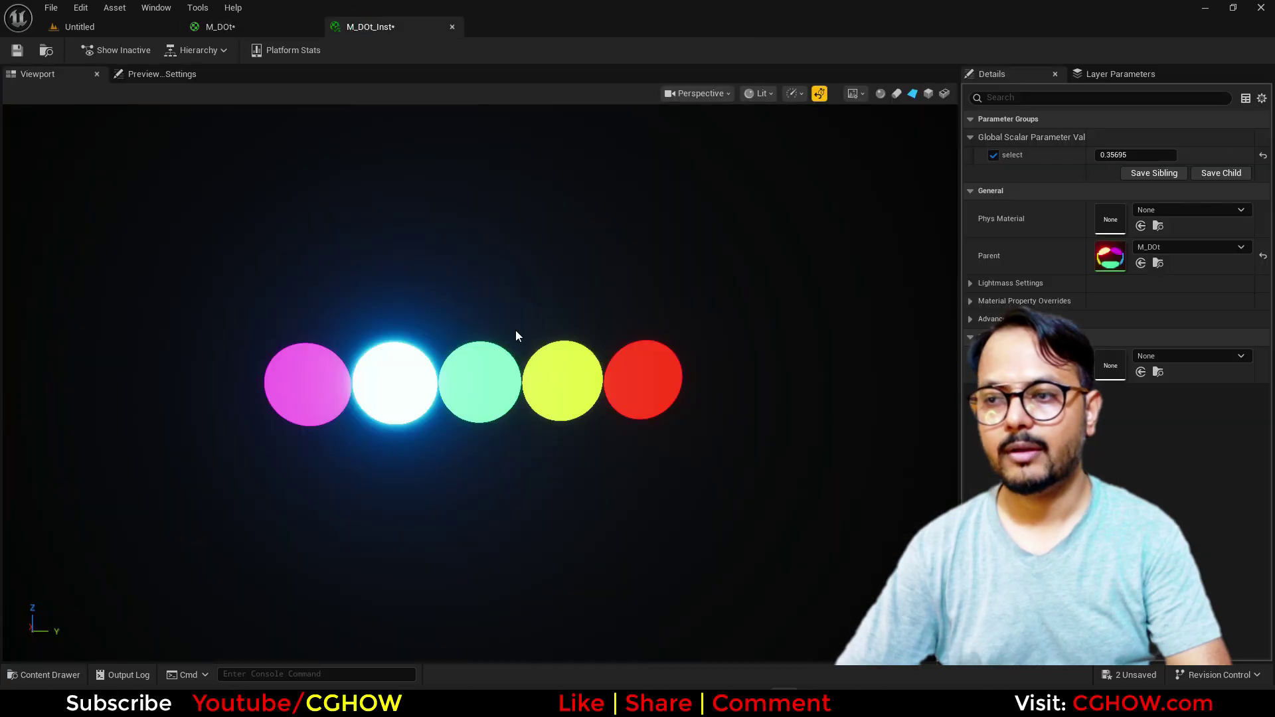
mouse_move(1128, 155)
mouse_down()
mouse_move(1168, 154)
mouse_move(1120, 154)
mouse_up()
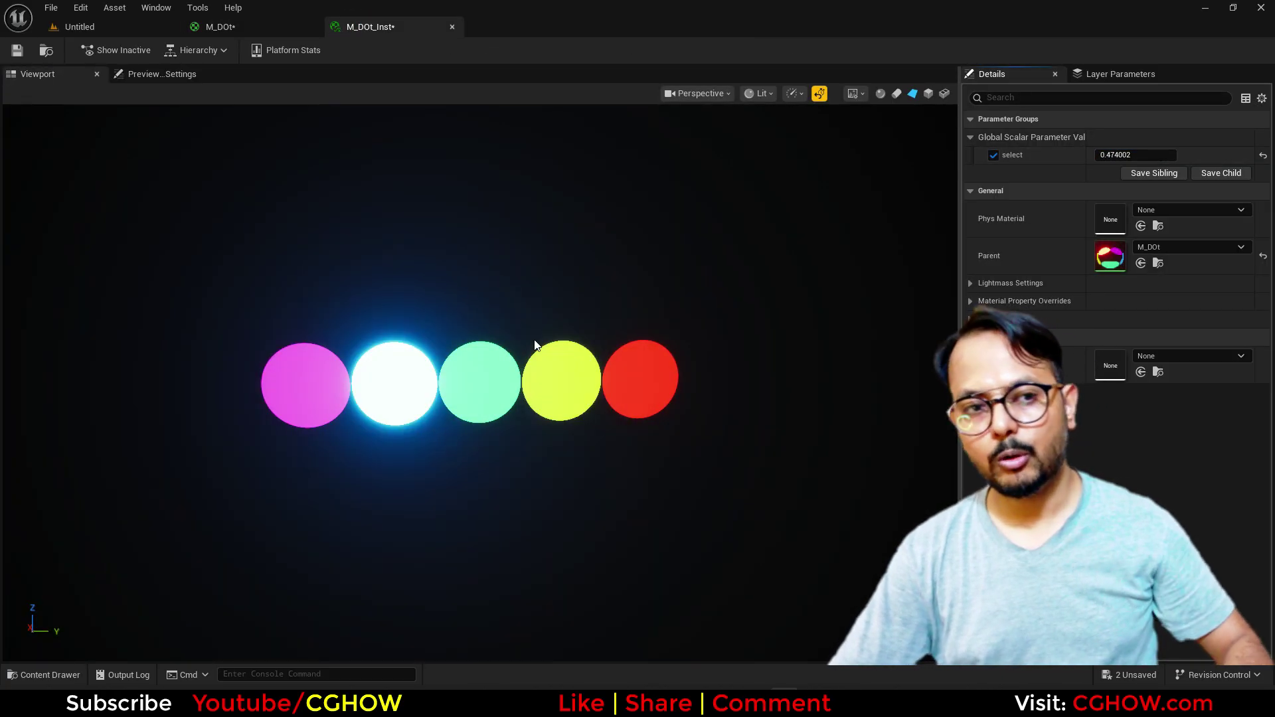
scroll(535, 345, up, 5)
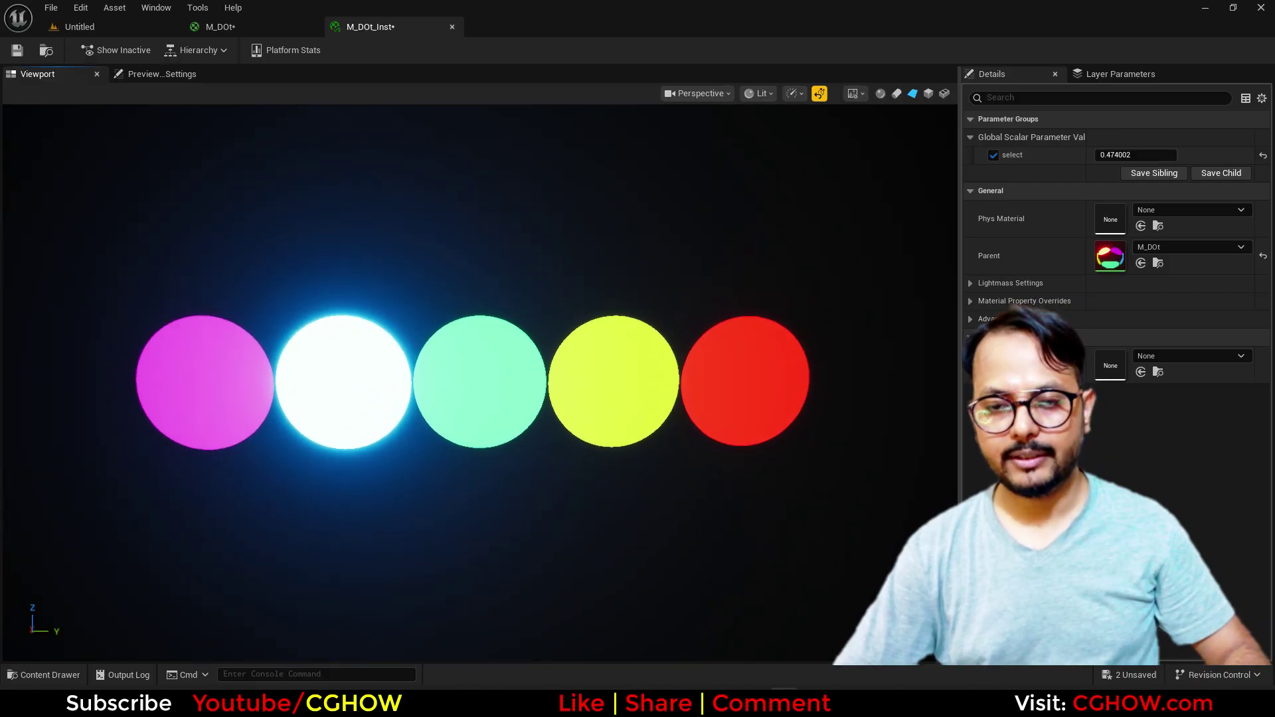